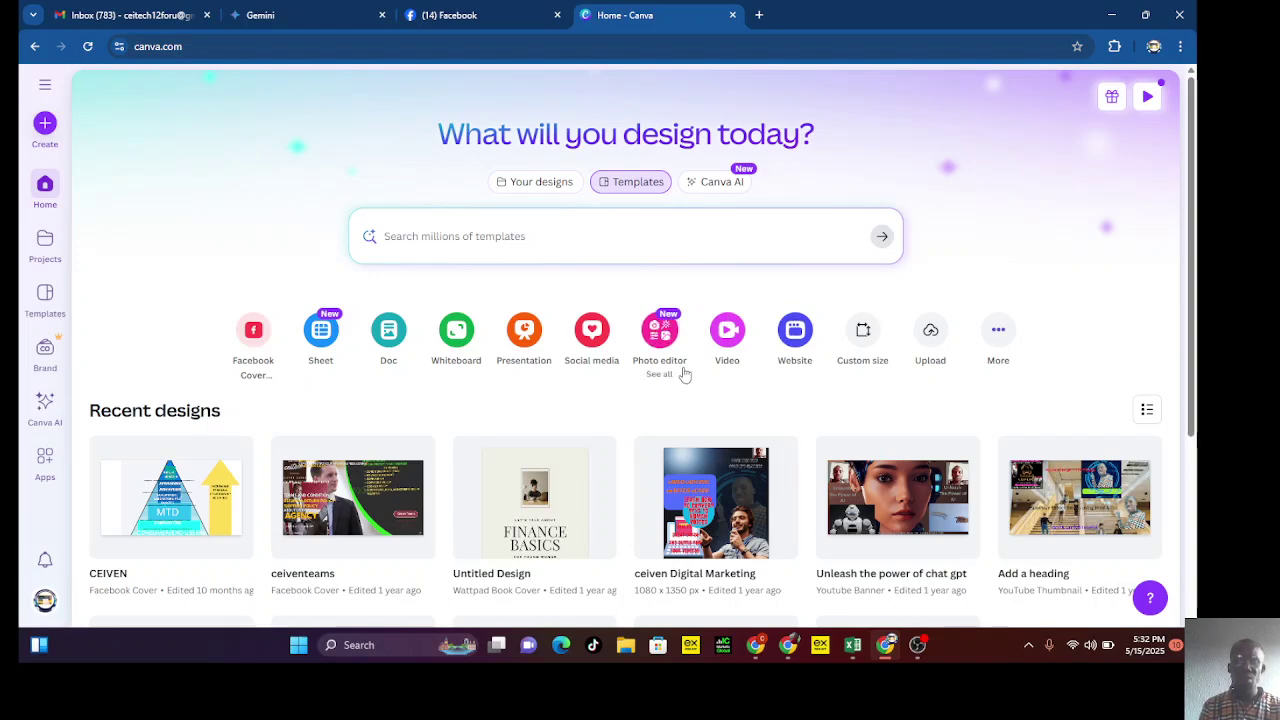
Search the template library for "logo design".
scroll(685, 374, down, 3)
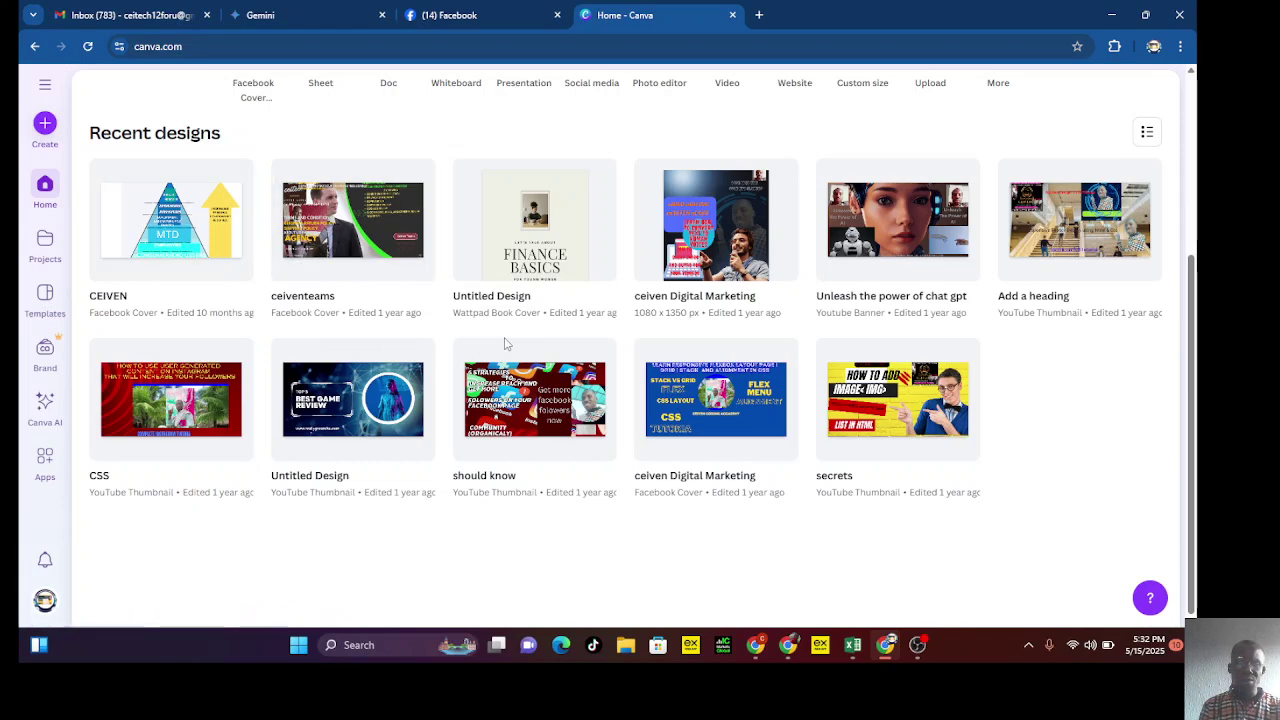
scroll(505, 343, up, 3)
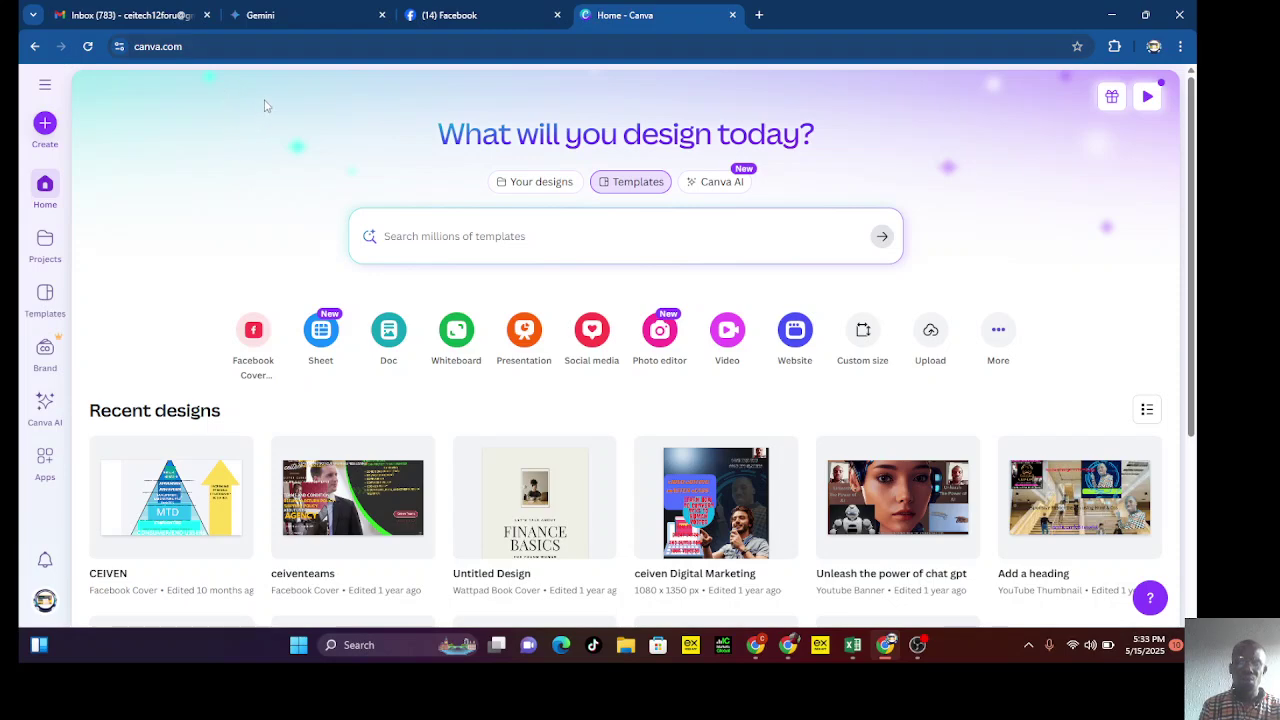
click(479, 243)
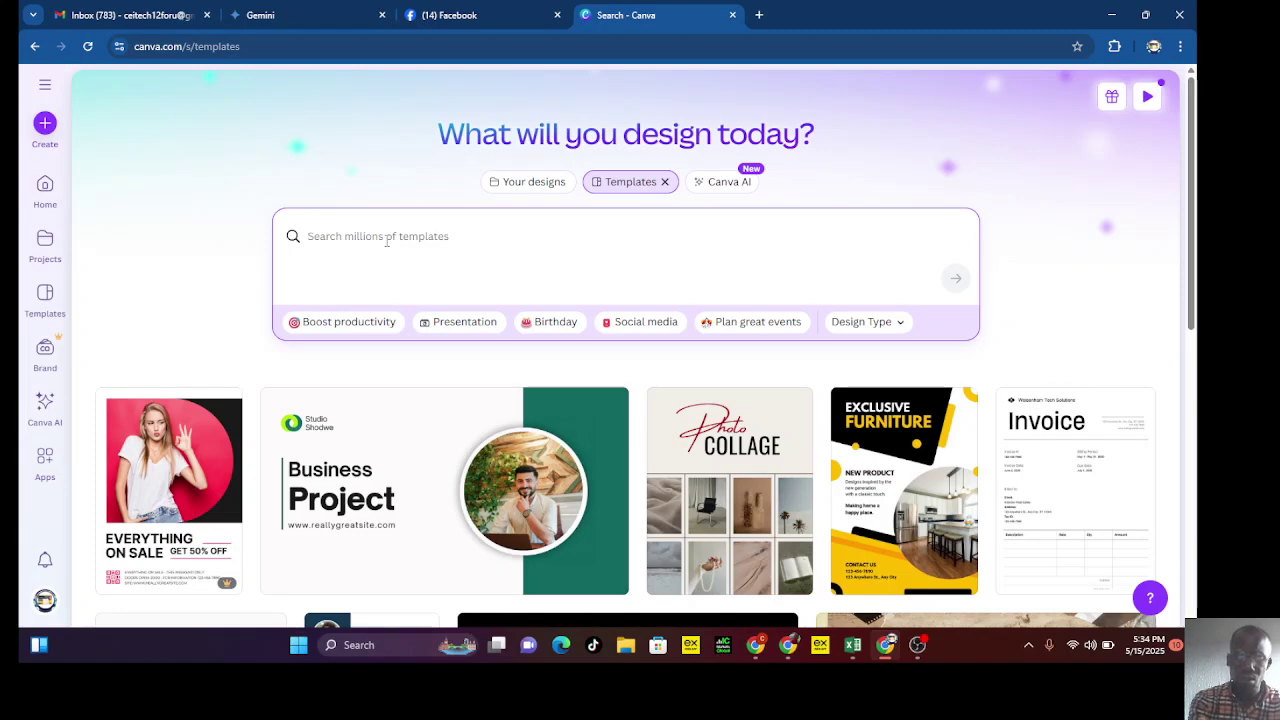
click(386, 240)
text(logo)
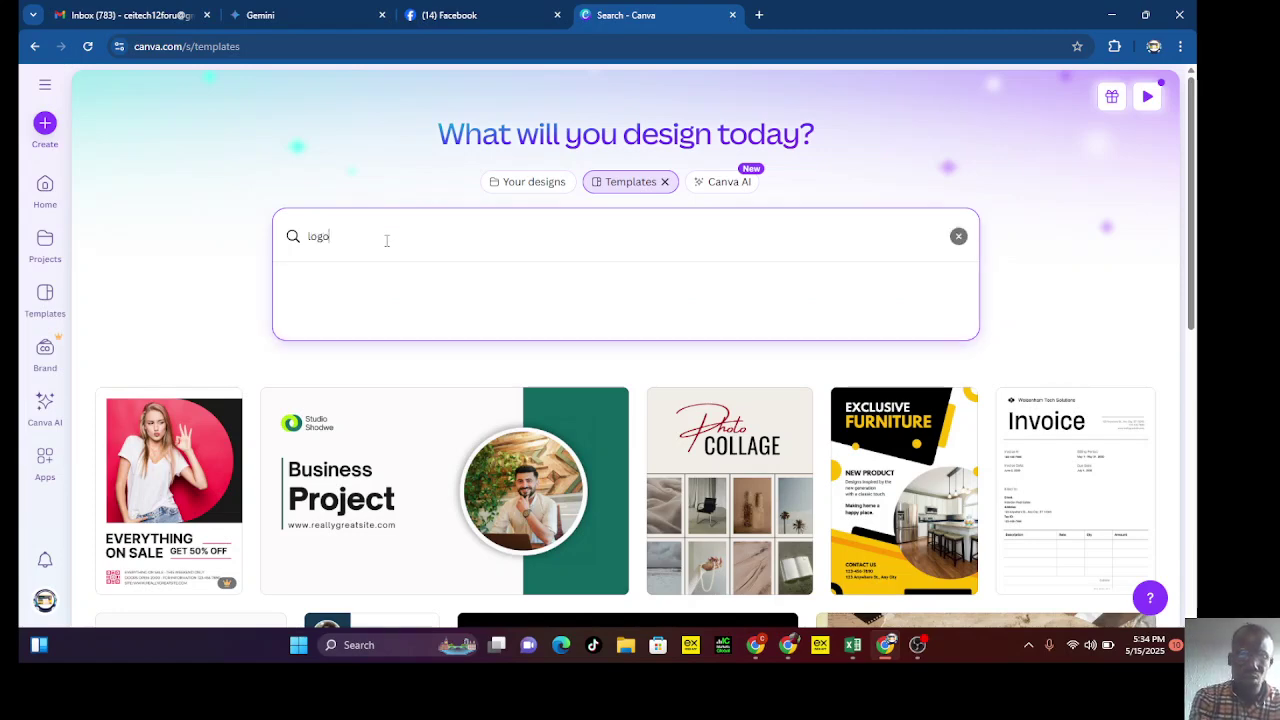
text( design)
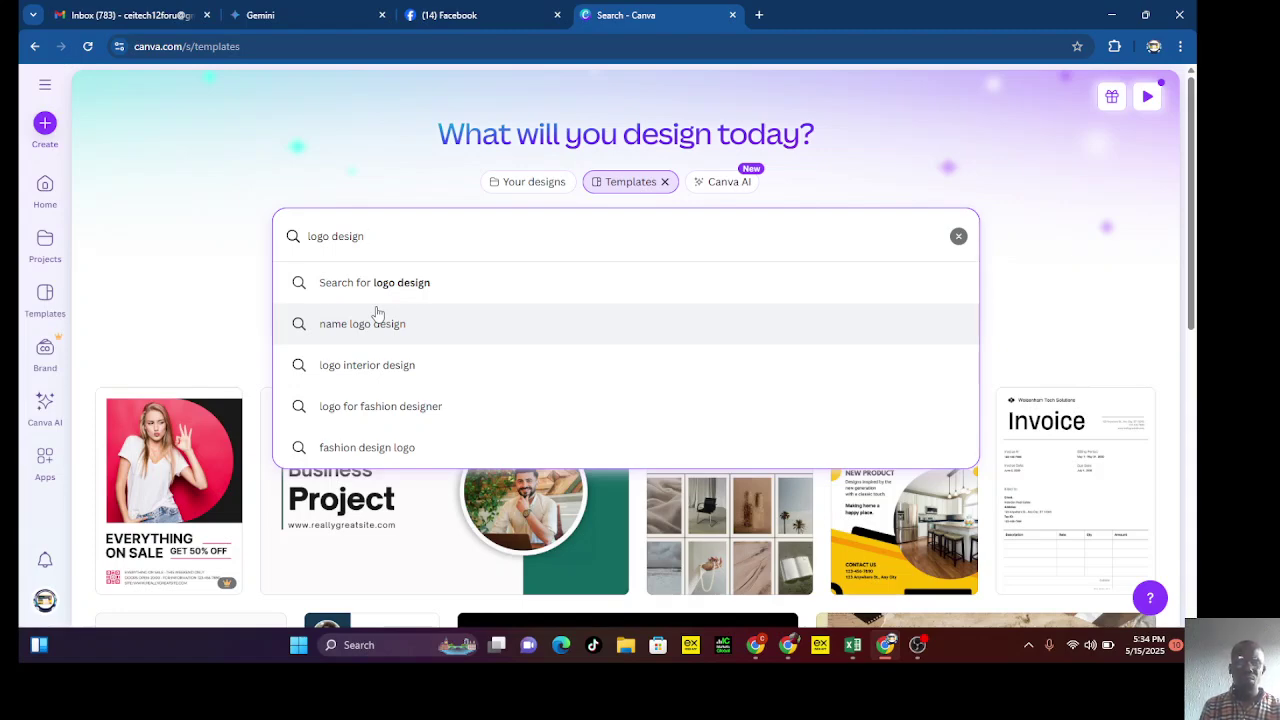
key(Return)
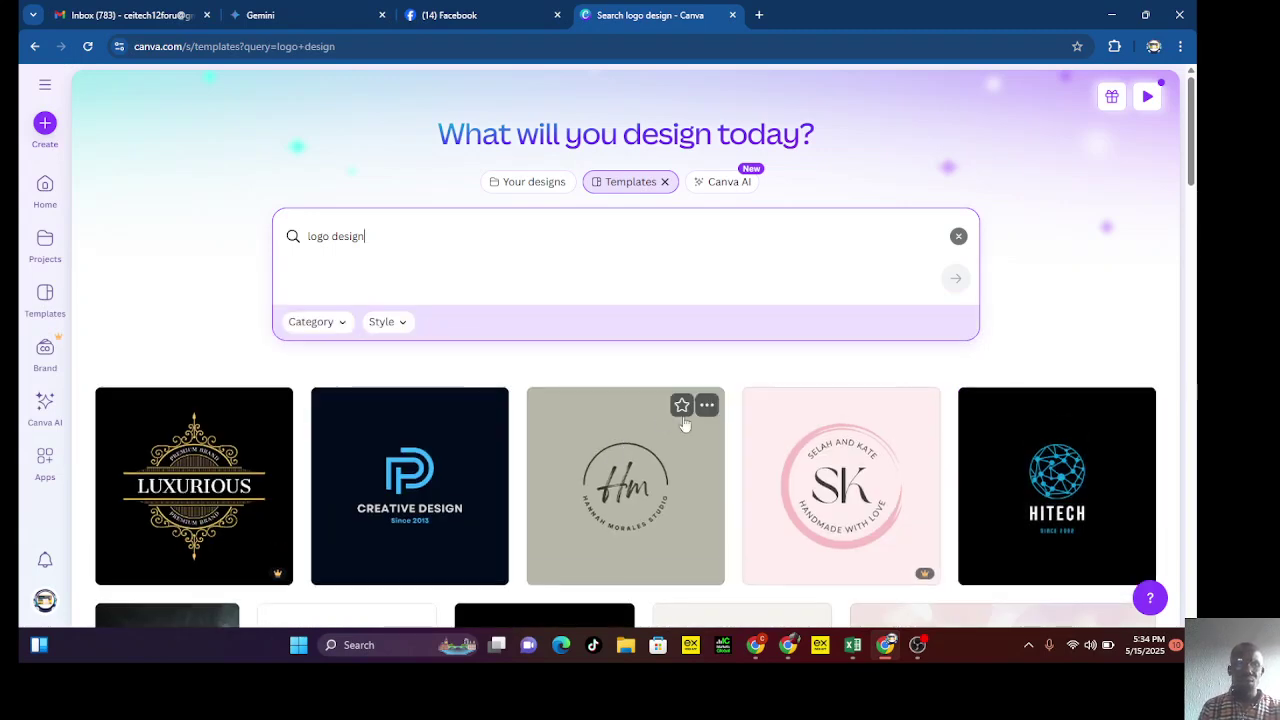
Browse the logo design template results to compare the available styles.
scroll(744, 404, down, 2)
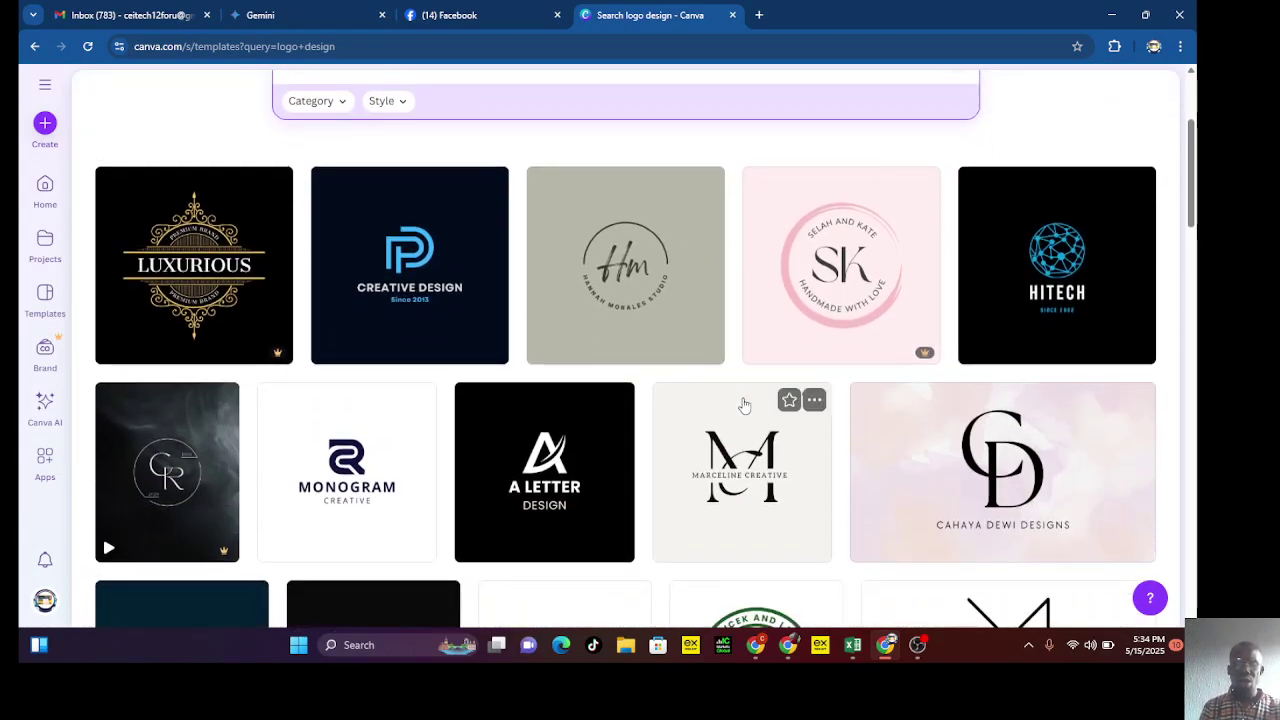
scroll(744, 404, down, 1)
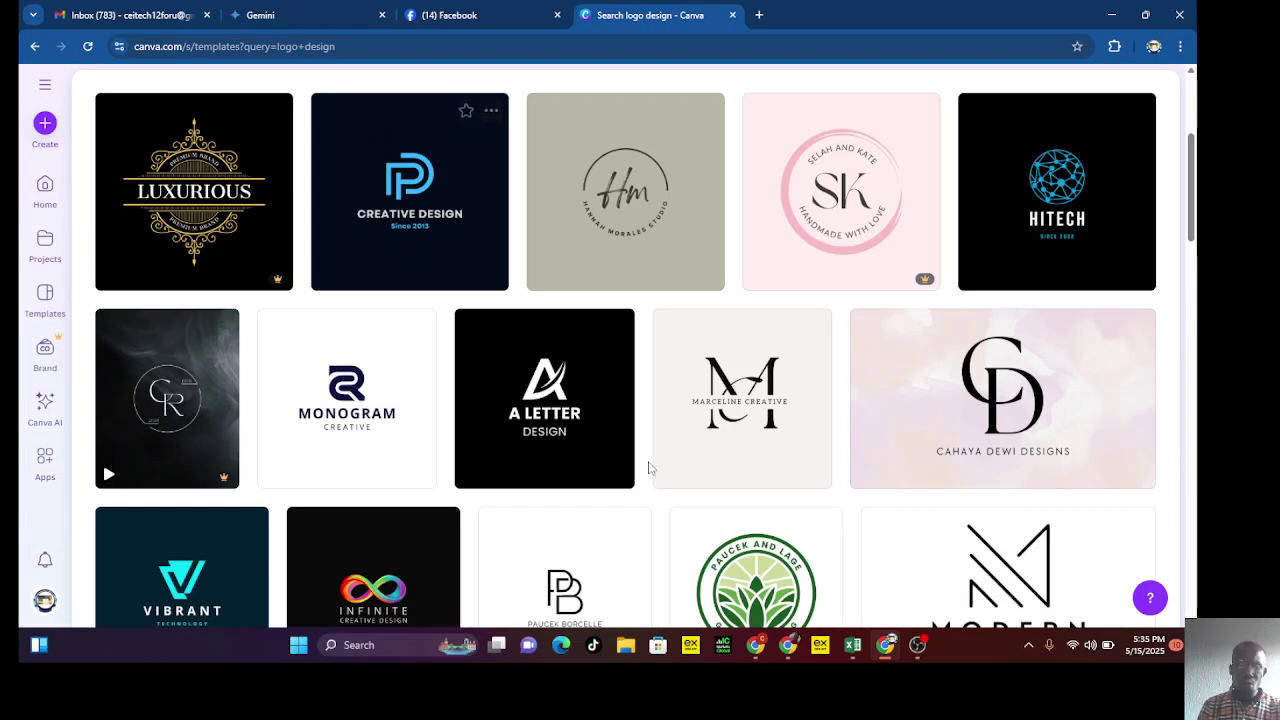
scroll(617, 372, down, 2)
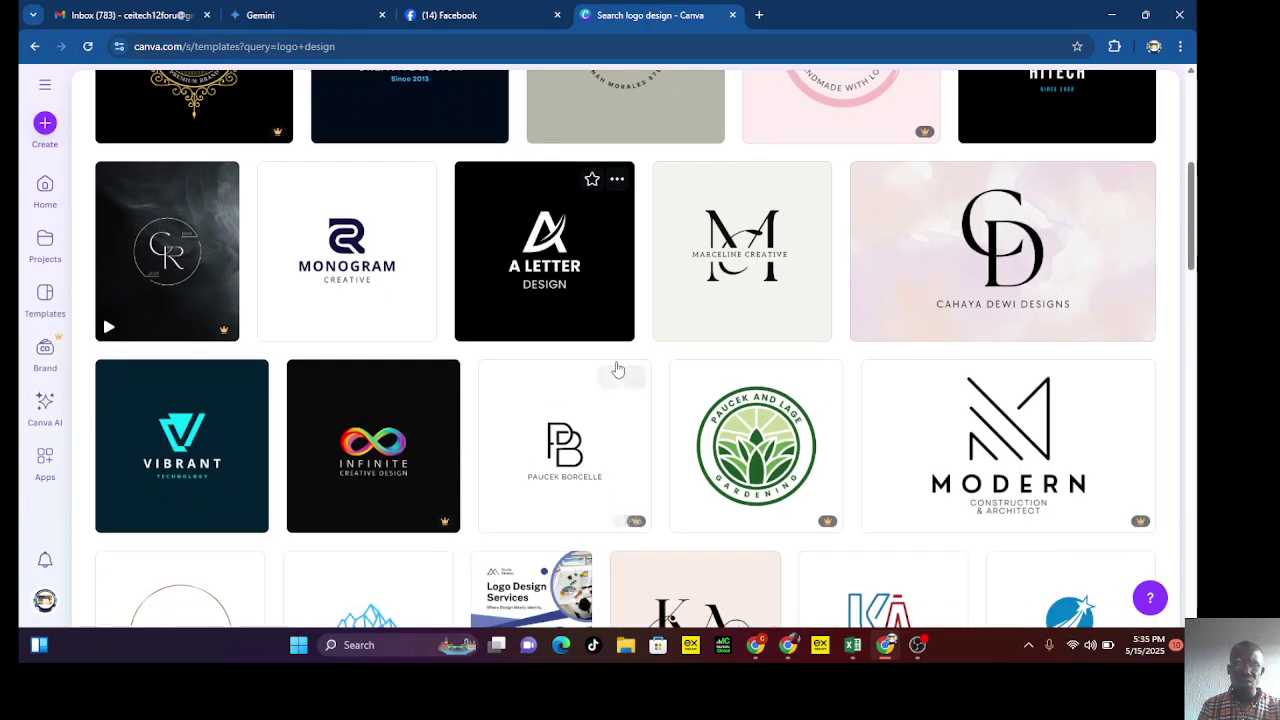
scroll(617, 370, down, 4)
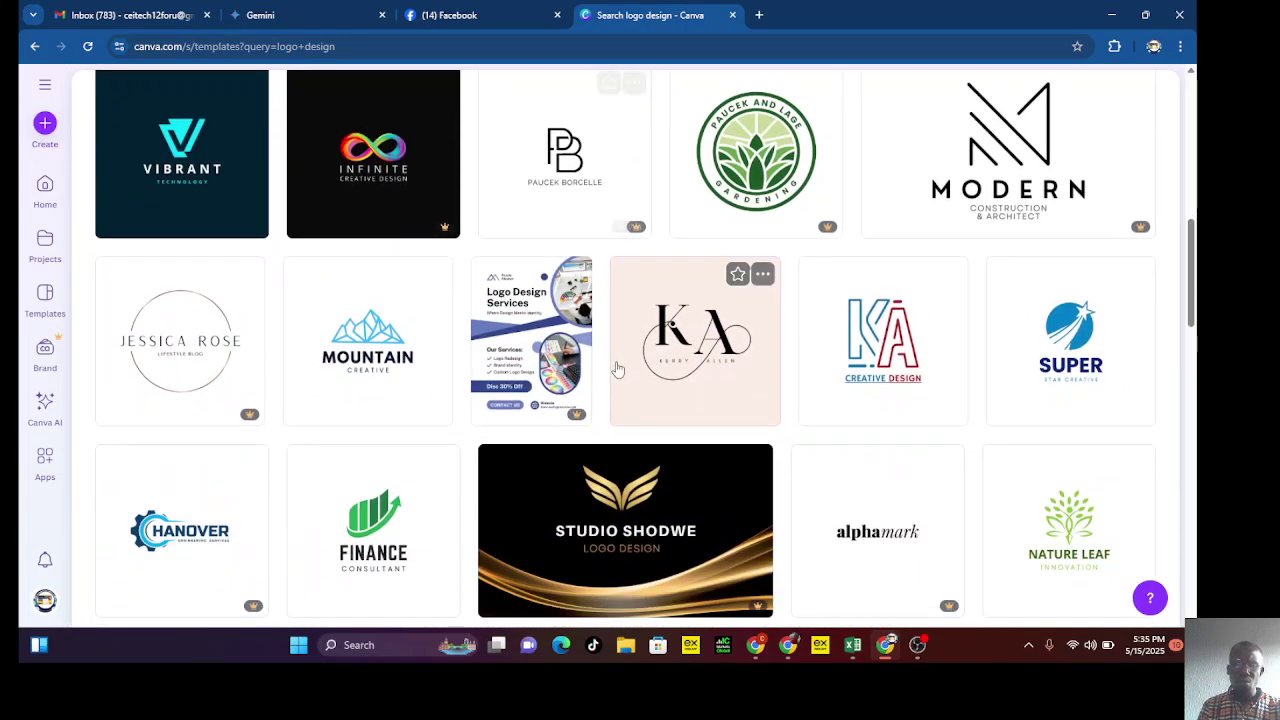
scroll(617, 370, down, 2)
scroll(617, 370, down, 1)
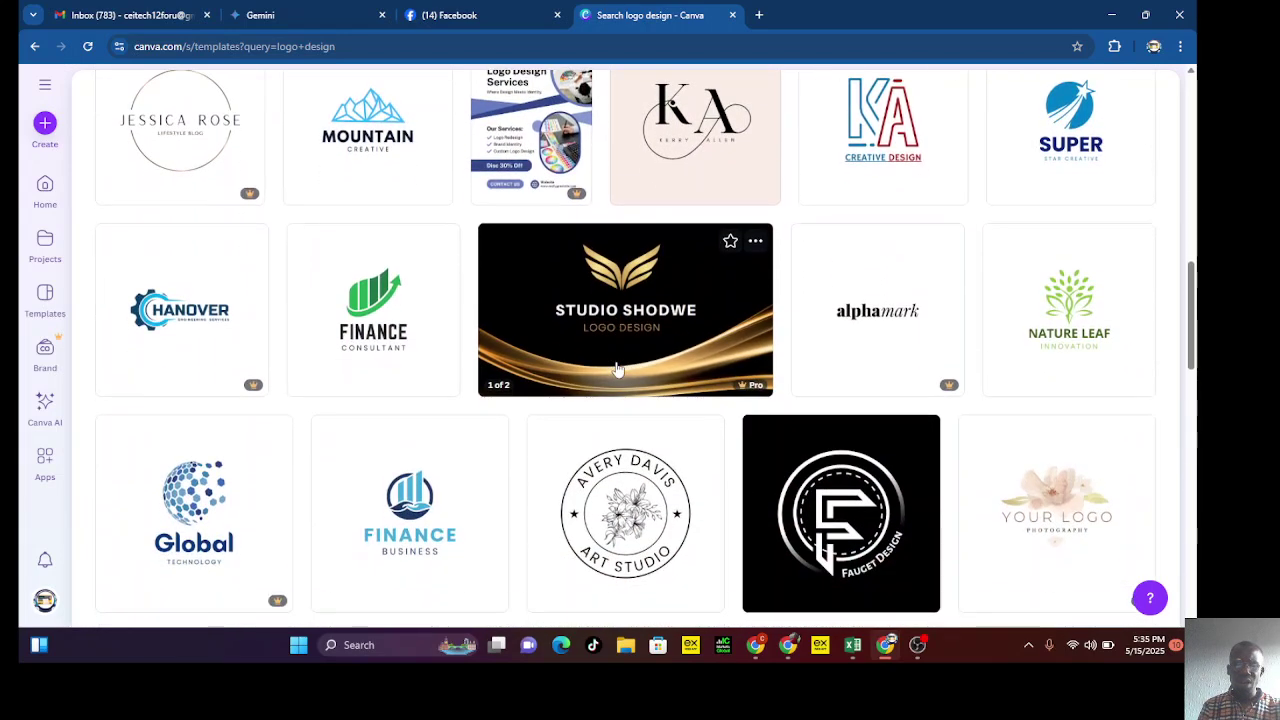
scroll(617, 370, down, 4)
scroll(617, 370, down, 3)
scroll(617, 370, down, 2)
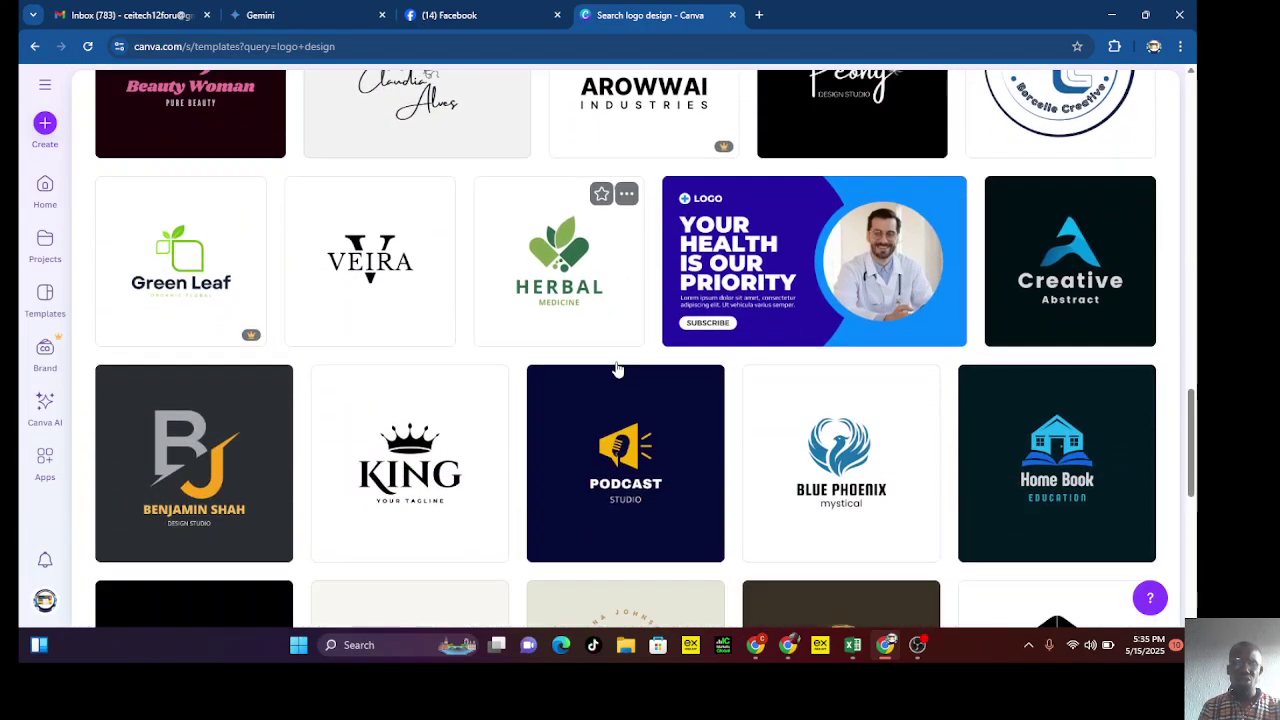
scroll(617, 370, down, 2)
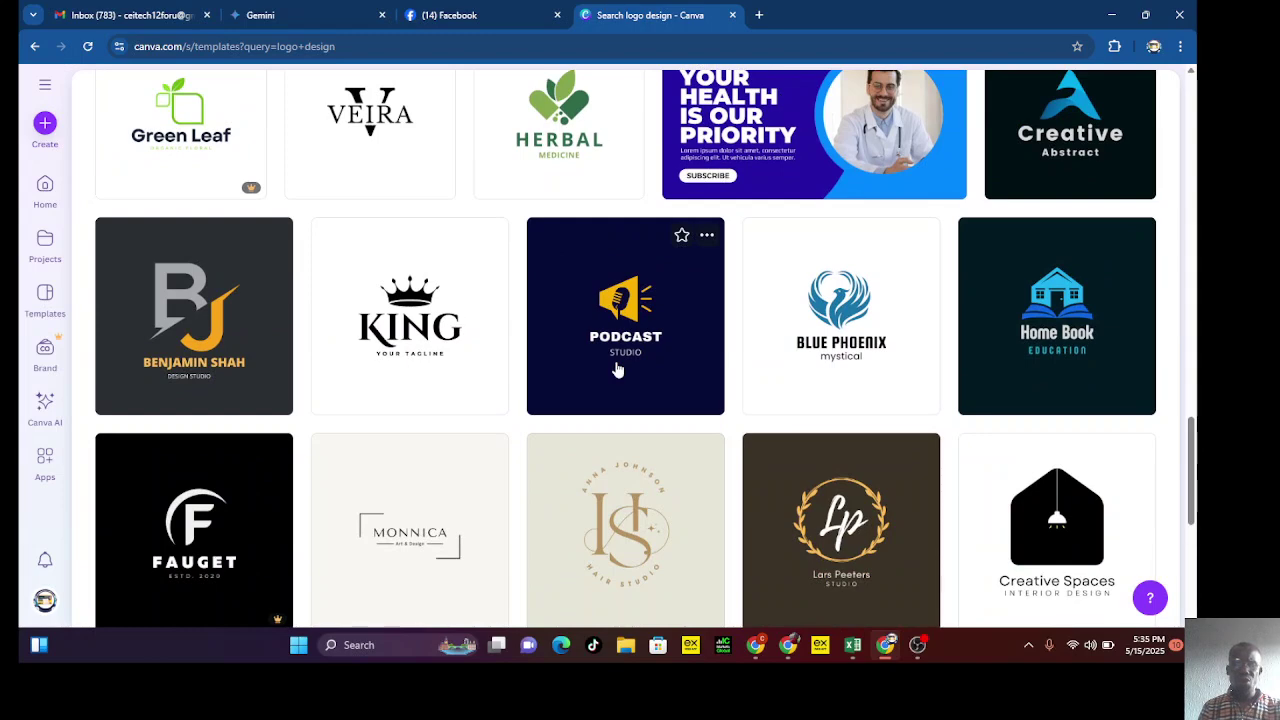
scroll(617, 370, down, 6)
scroll(617, 370, down, 2)
scroll(617, 370, down, 2)
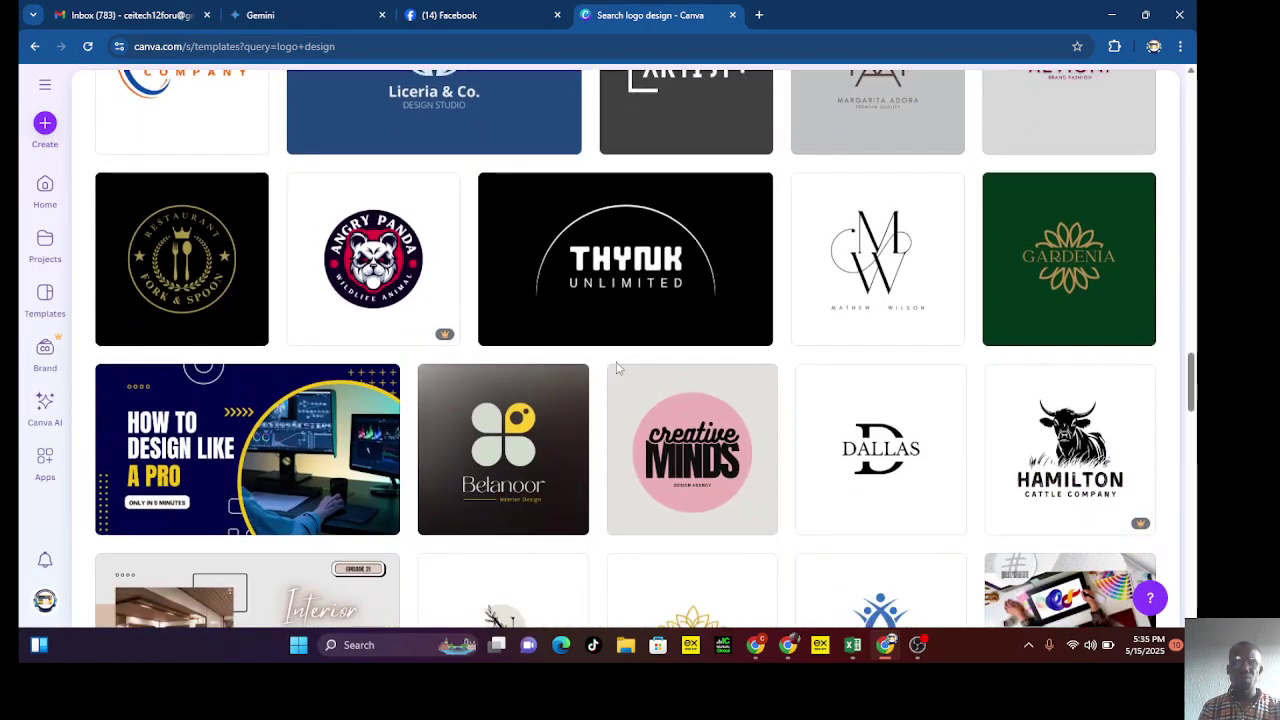
scroll(617, 370, down, 3)
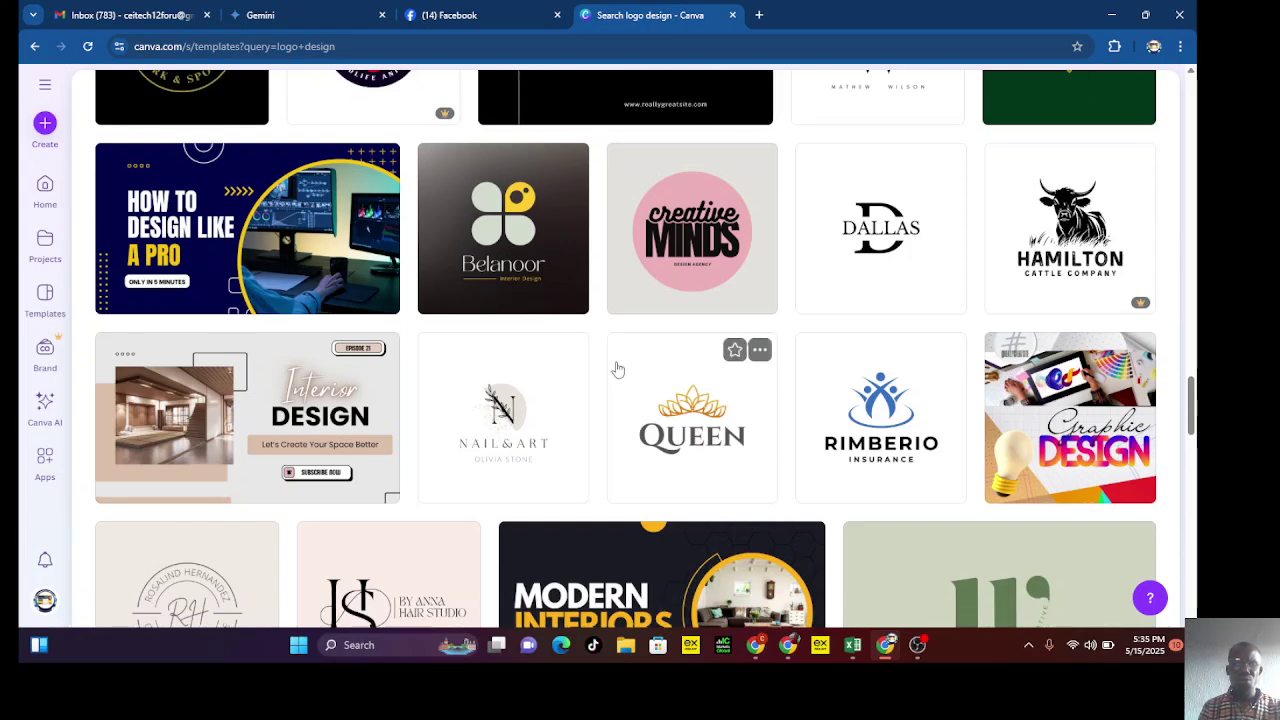
scroll(617, 370, up, 2)
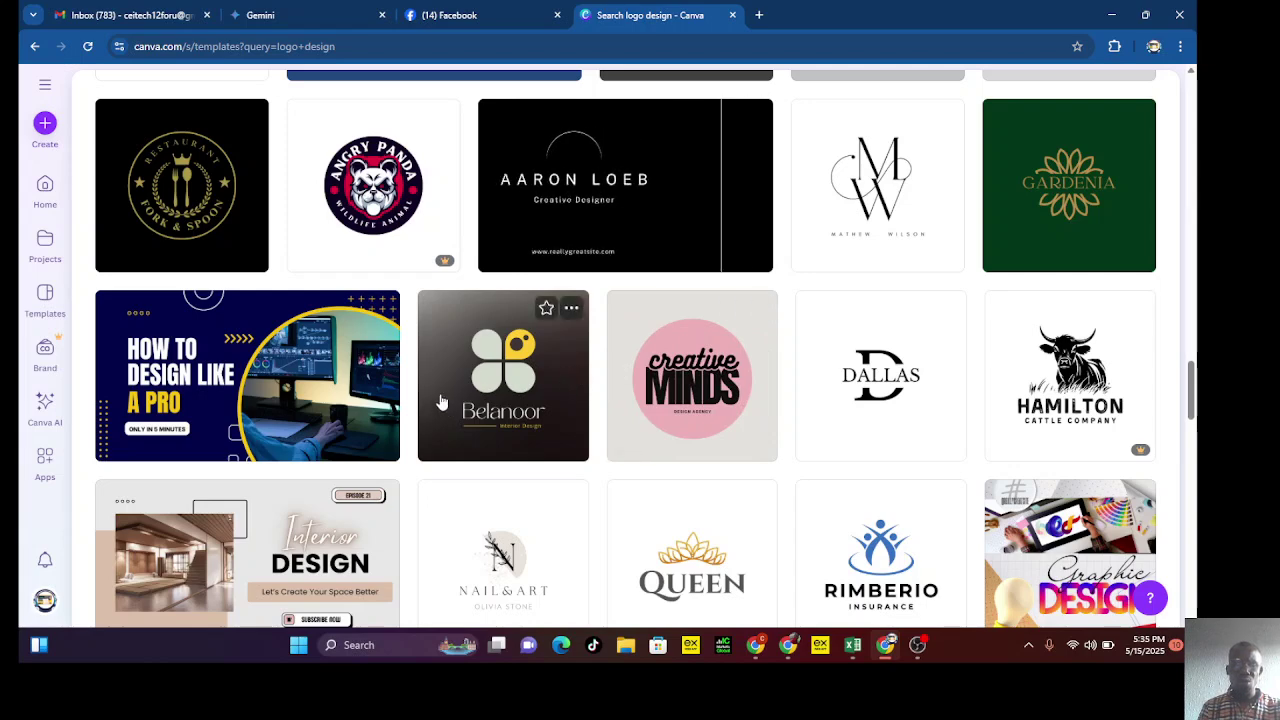
Preview the "How To Design Like A Pro" thumbnail template, look over its similar designs, and return to the empty template search page.
click(200, 405)
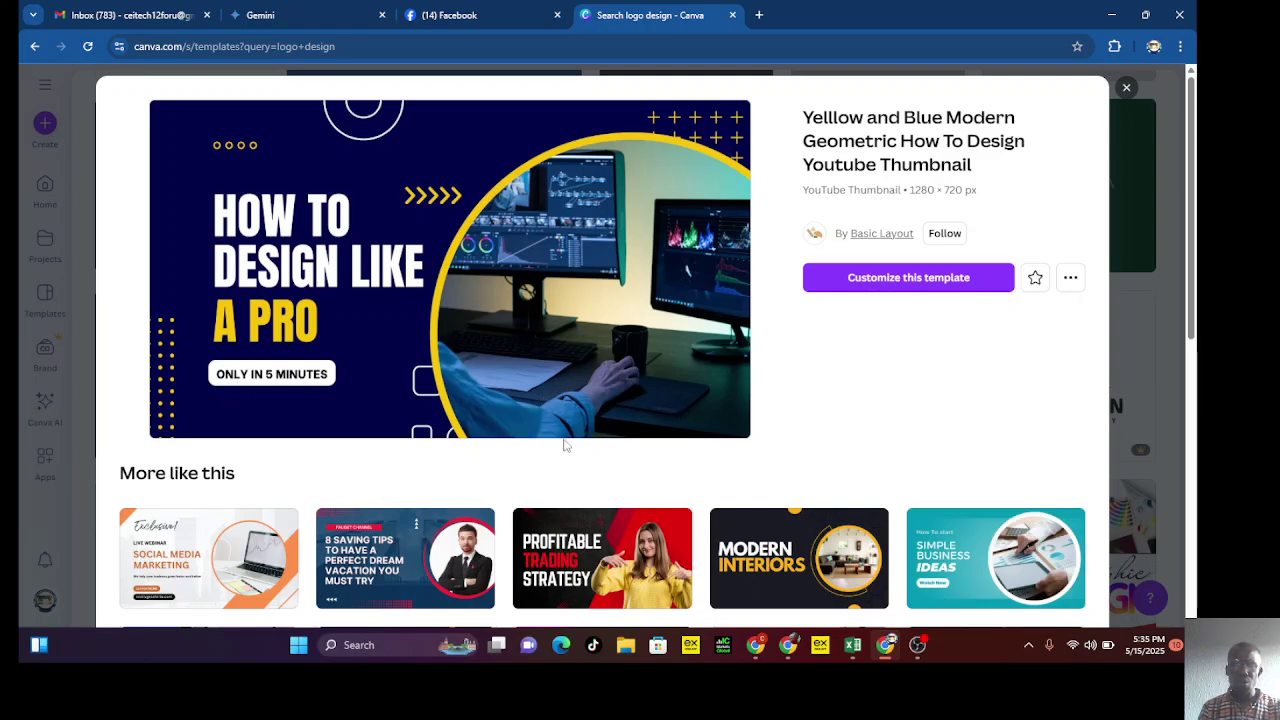
scroll(530, 438, down, 2)
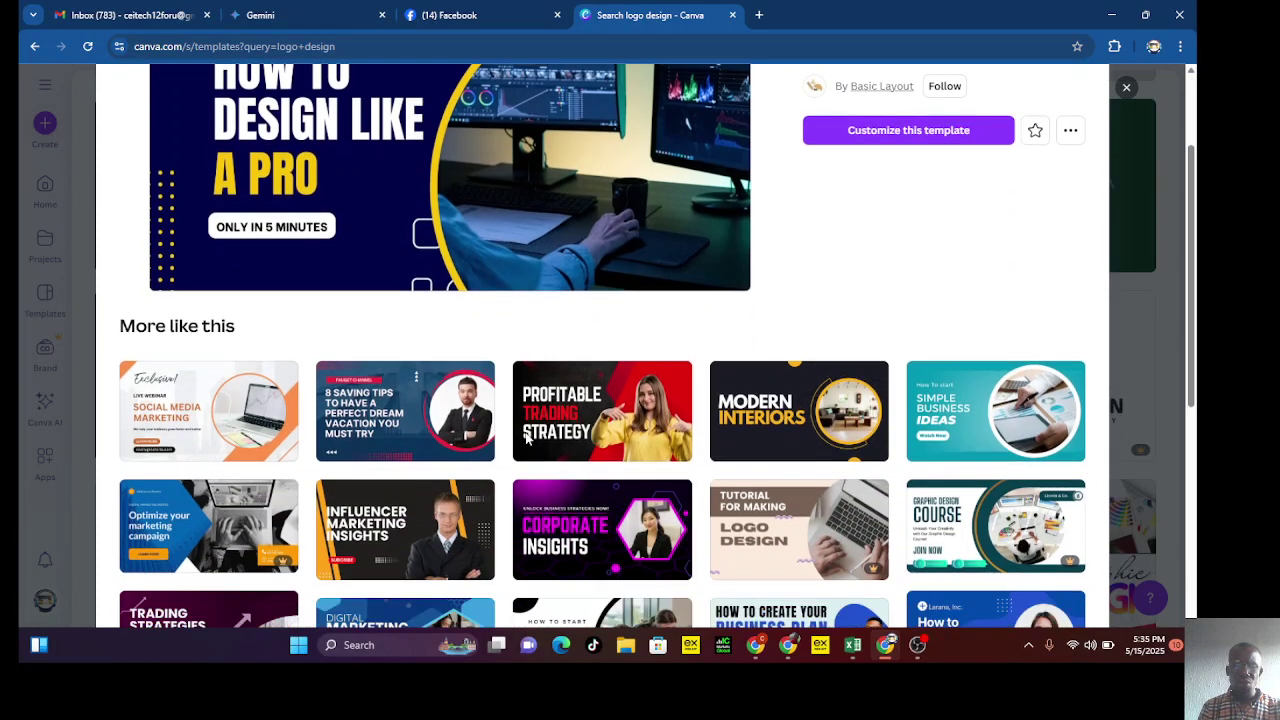
scroll(527, 440, down, 4)
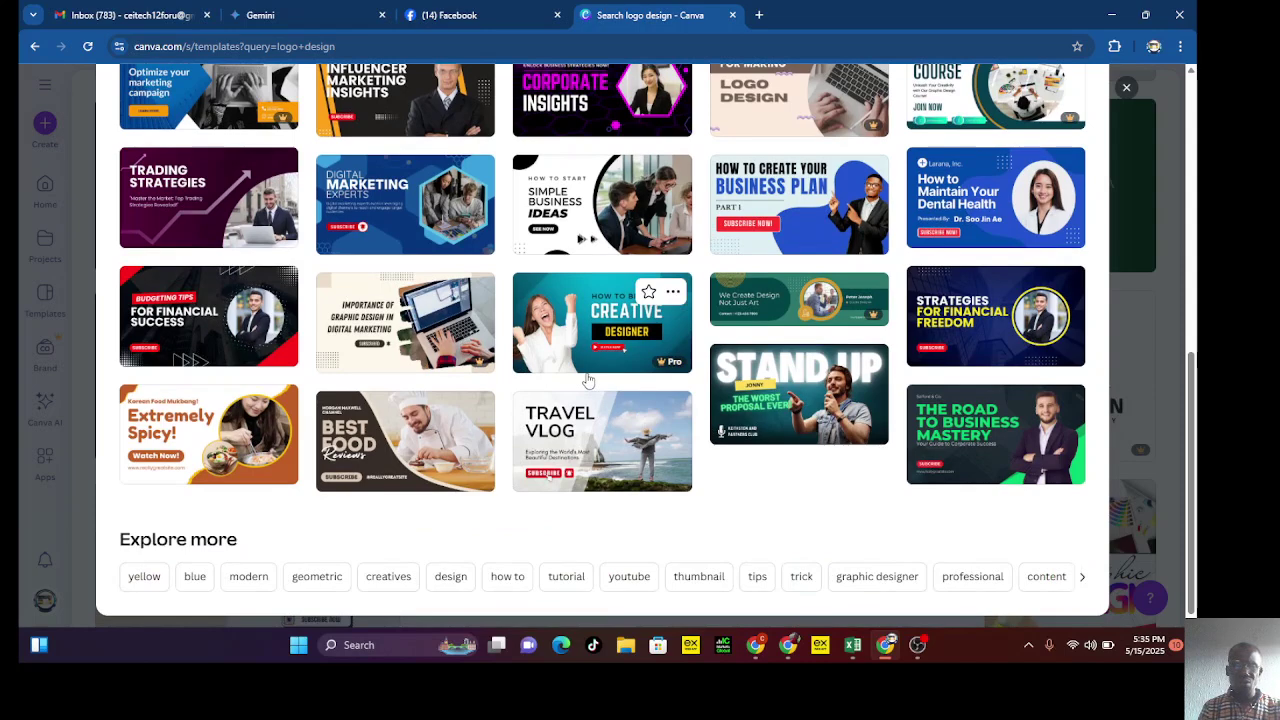
scroll(588, 380, up, 6)
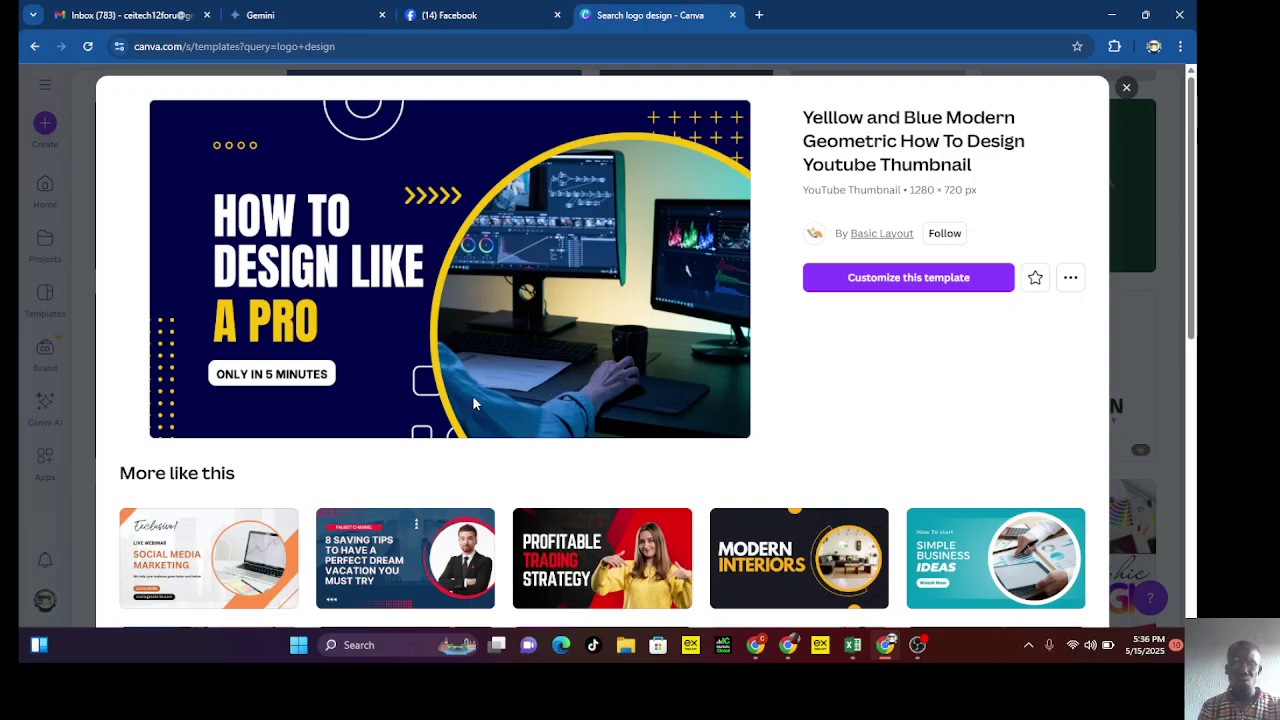
click(34, 46)
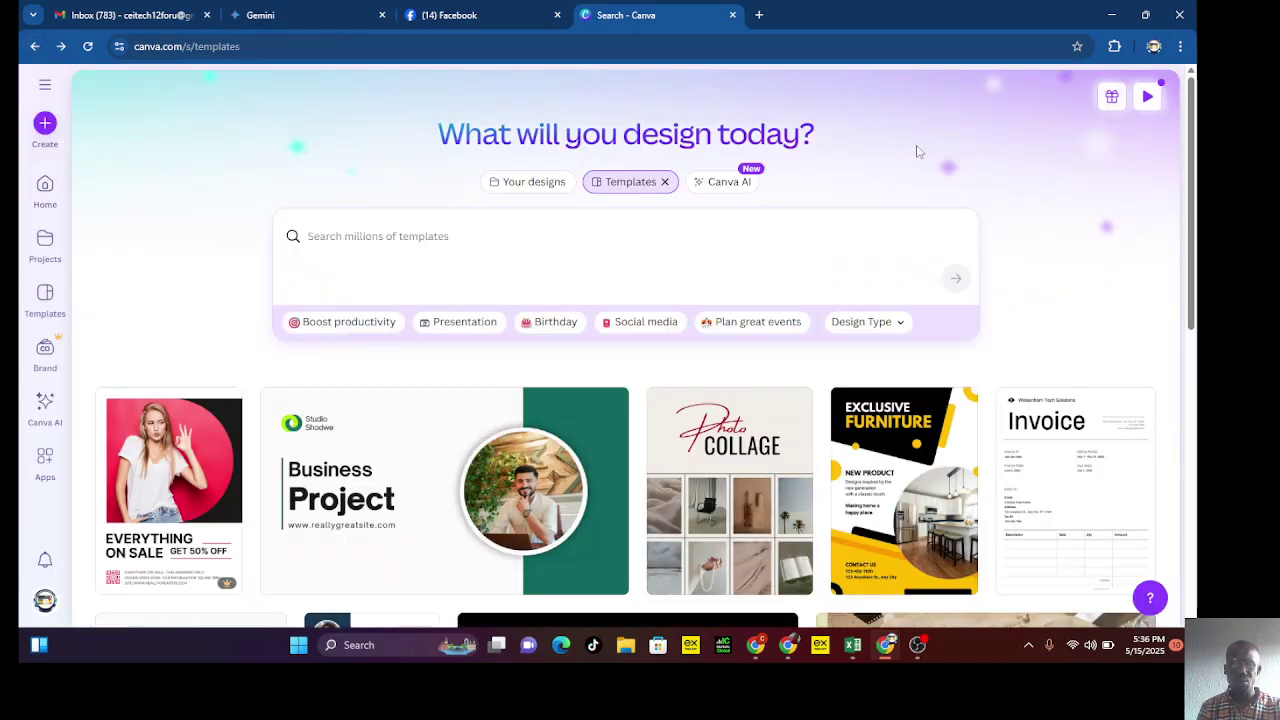
Search the template library for "logo".
click(402, 241)
text(logo)
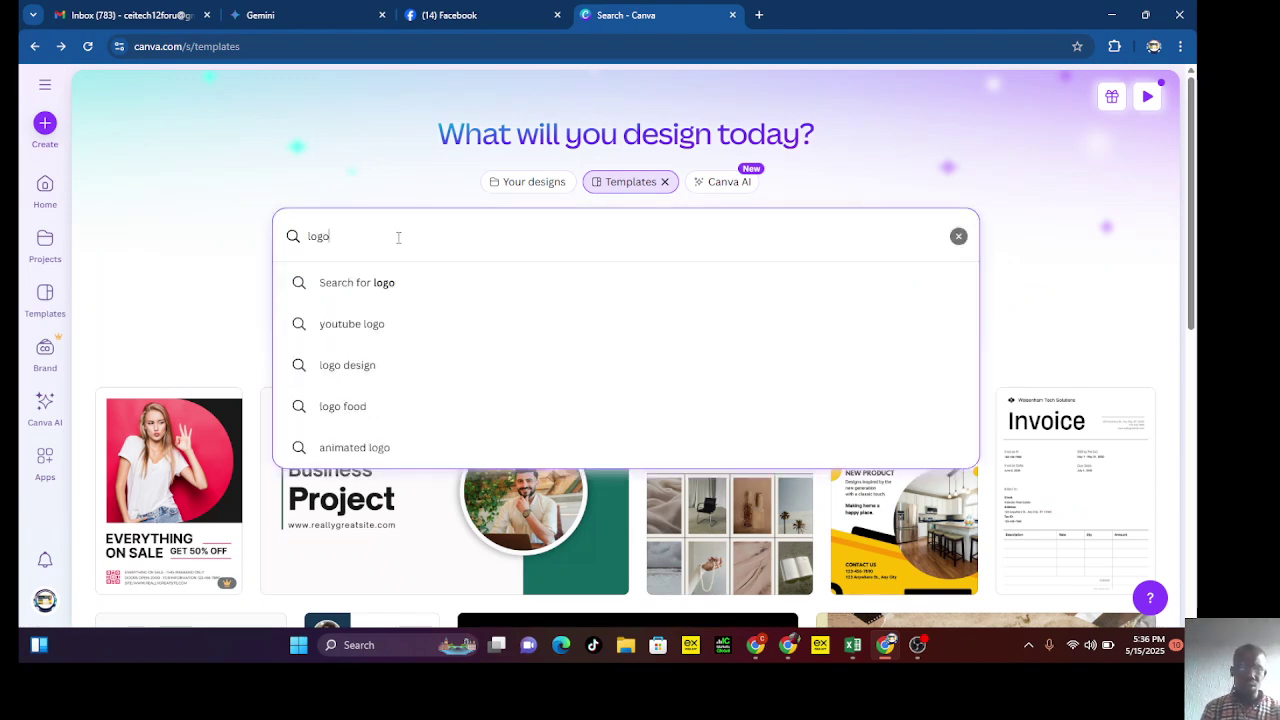
click(357, 284)
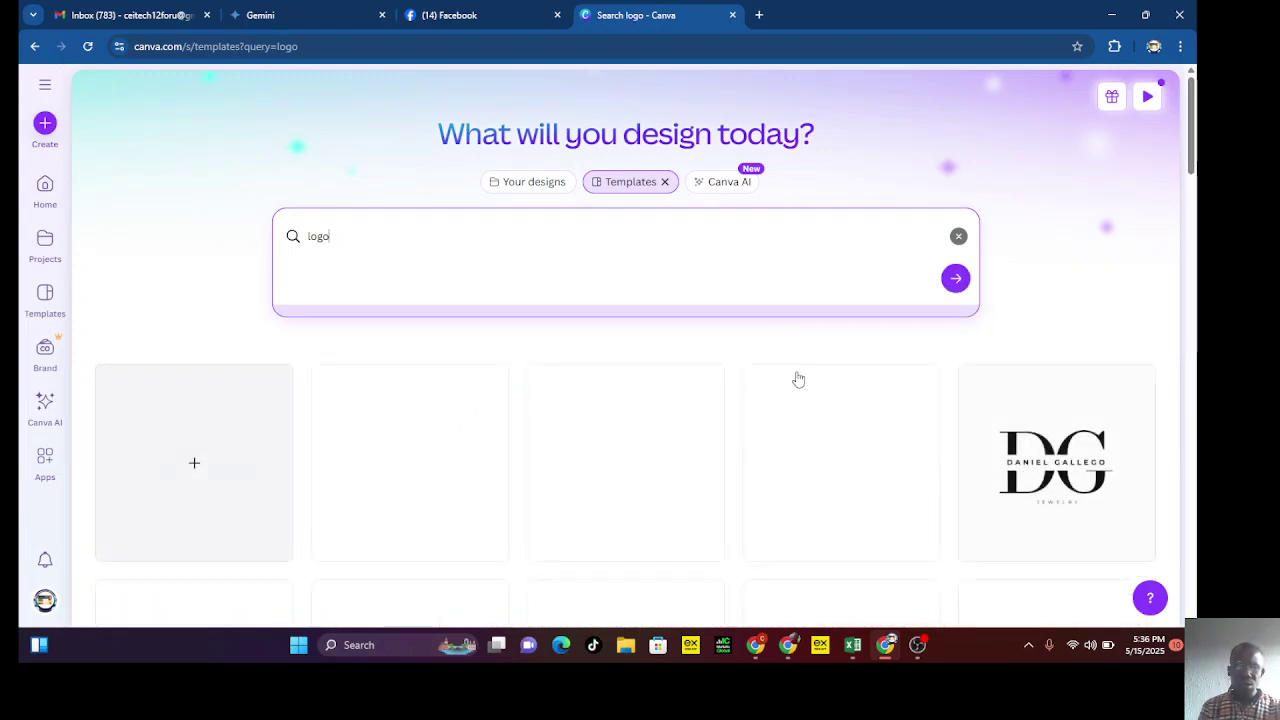
Look through the logo templates and open the preview of the SH "Black White Simple Initials Logo".
scroll(620, 420, down, 1)
scroll(620, 420, down, 1)
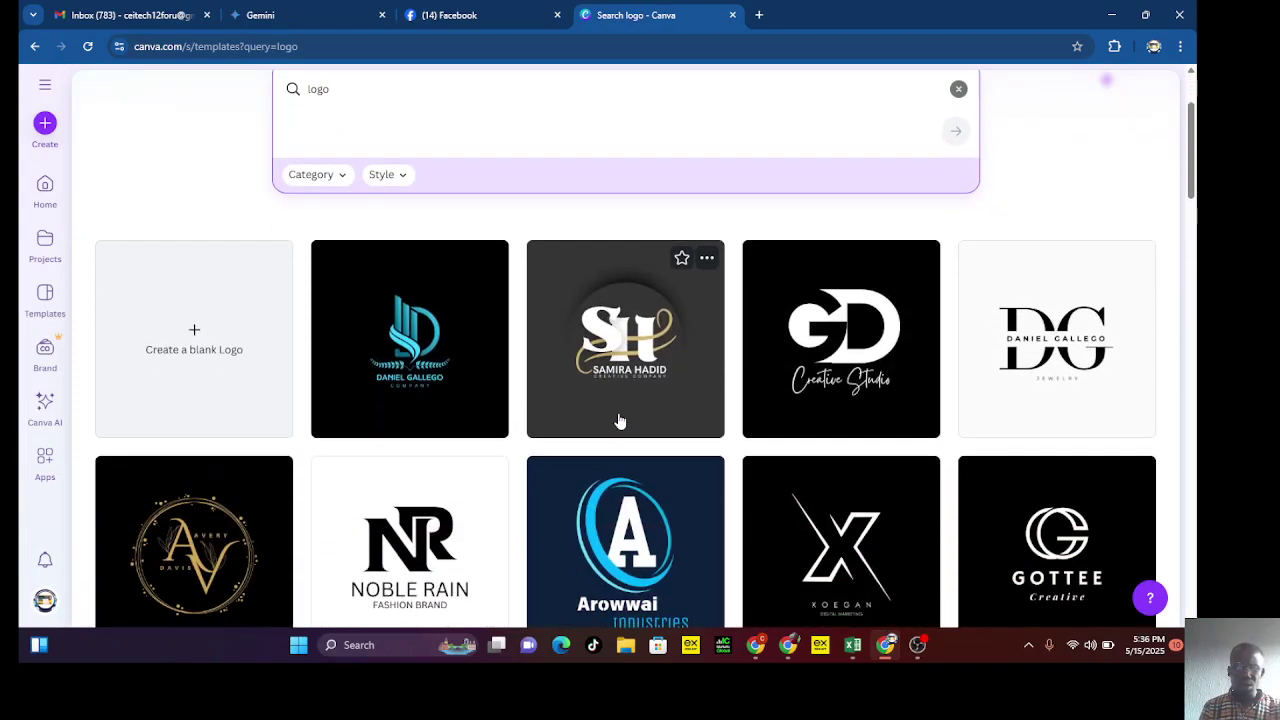
scroll(620, 421, down, 1)
scroll(620, 421, down, 2)
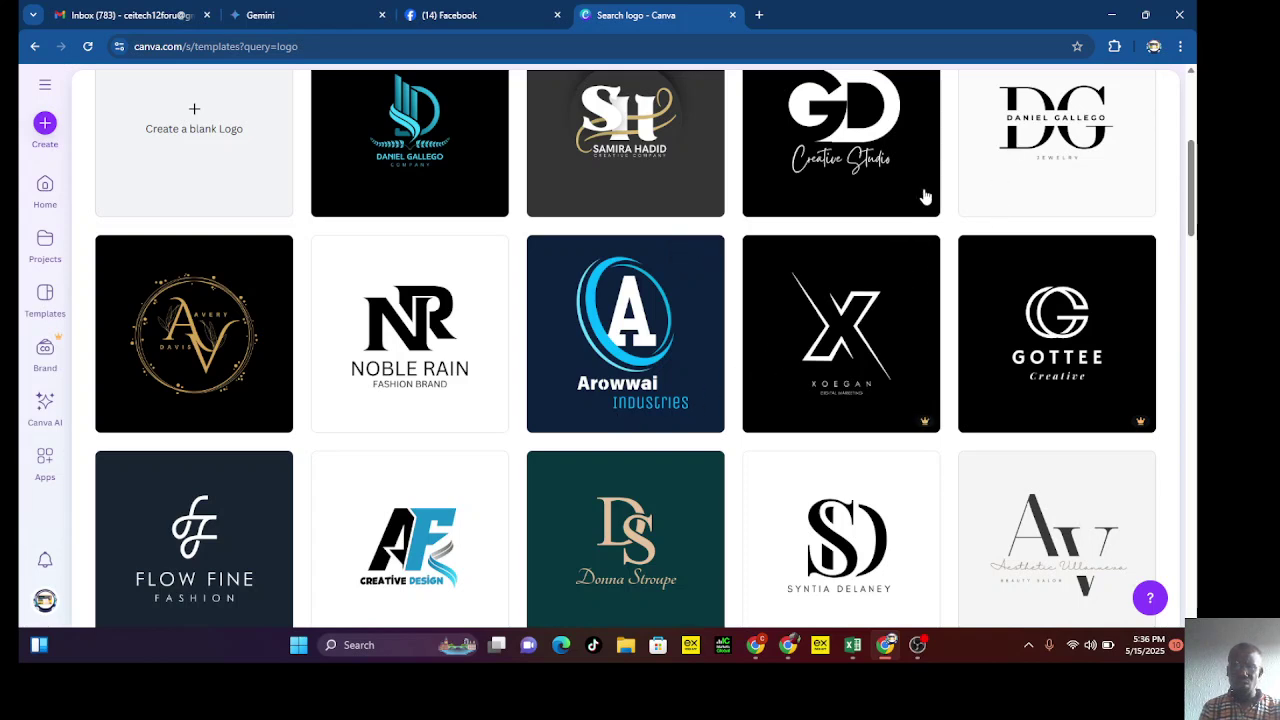
scroll(742, 270, up, 1)
scroll(742, 270, up, 1)
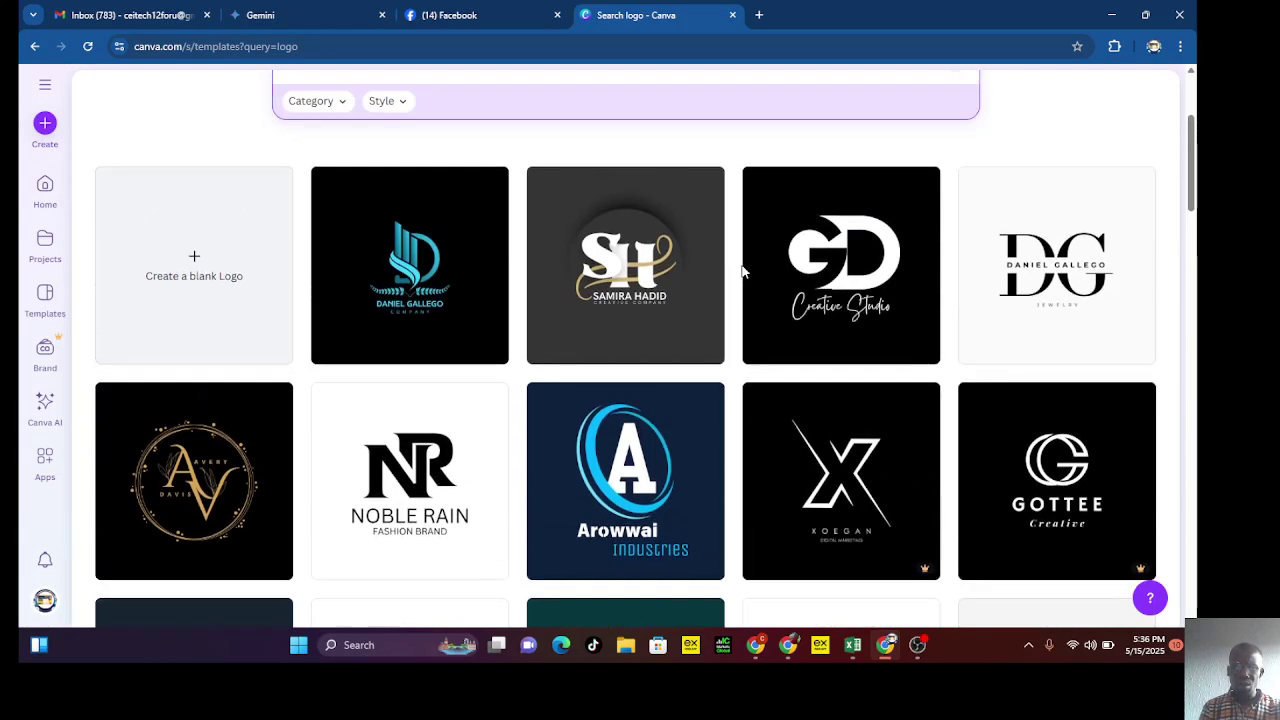
click(624, 294)
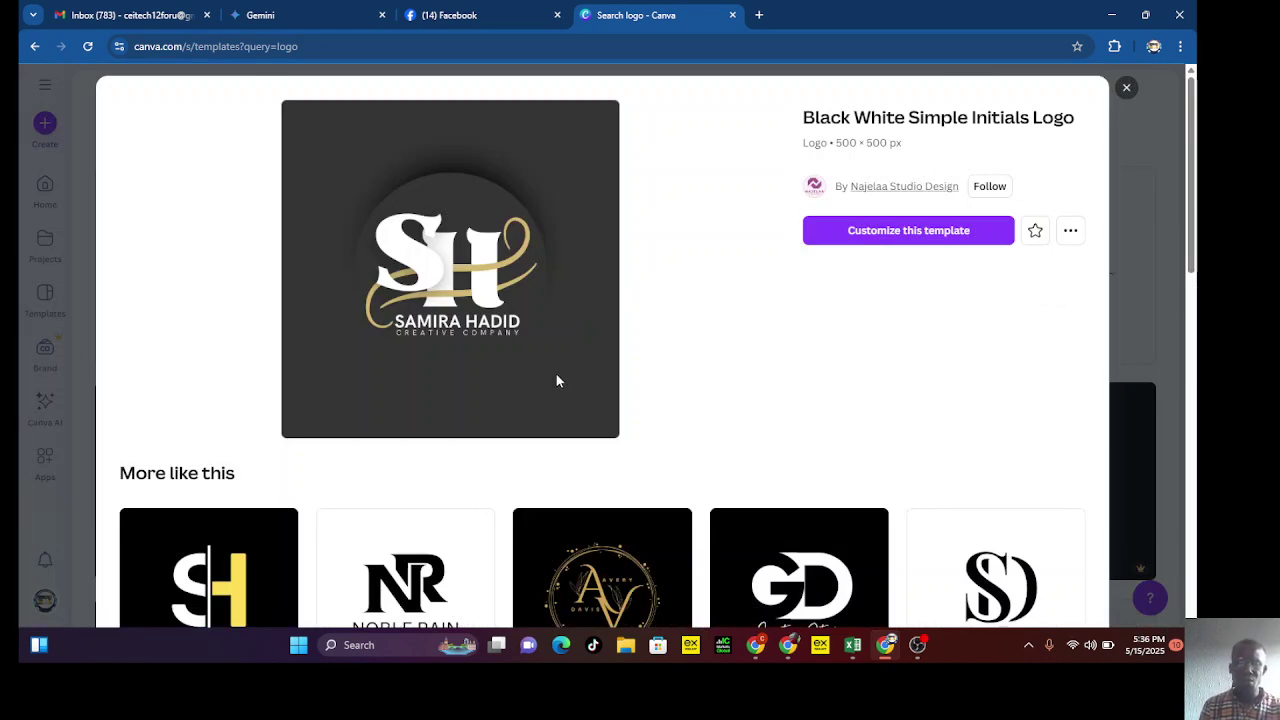
Examine the similar logo designs suggested for the SH initials template.
scroll(557, 378, down, 1)
scroll(557, 380, down, 5)
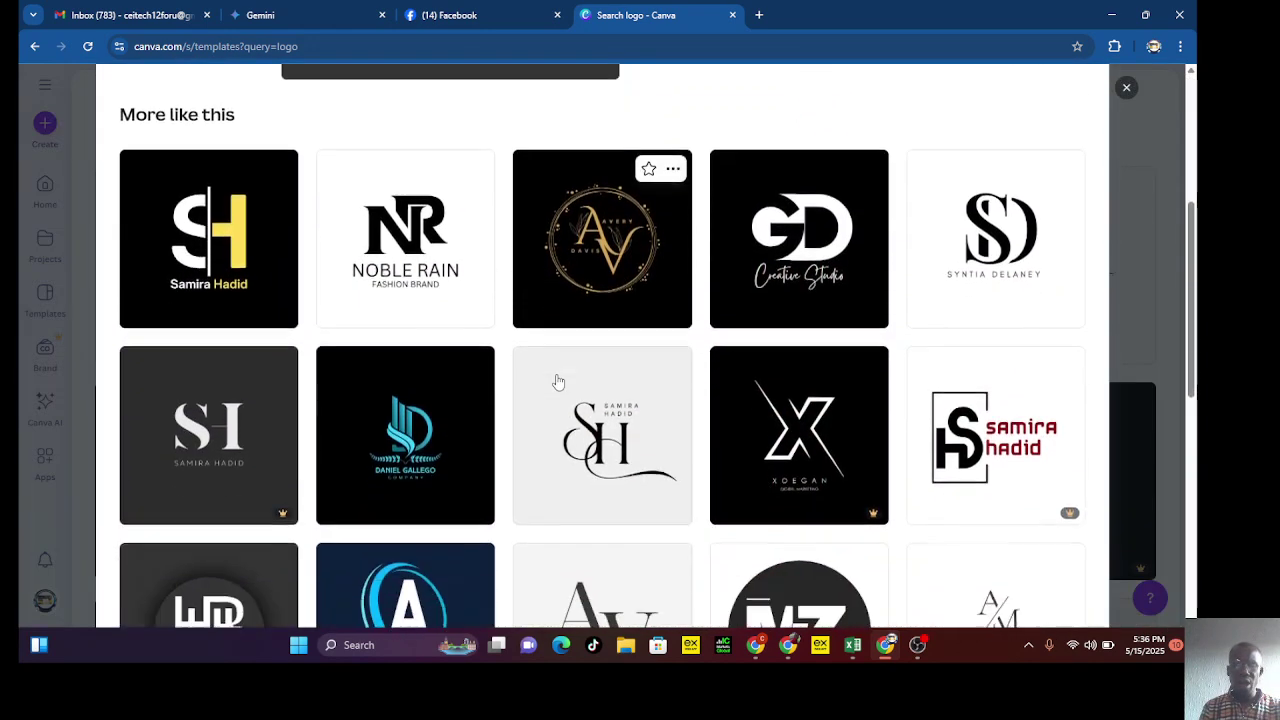
scroll(558, 382, down, 5)
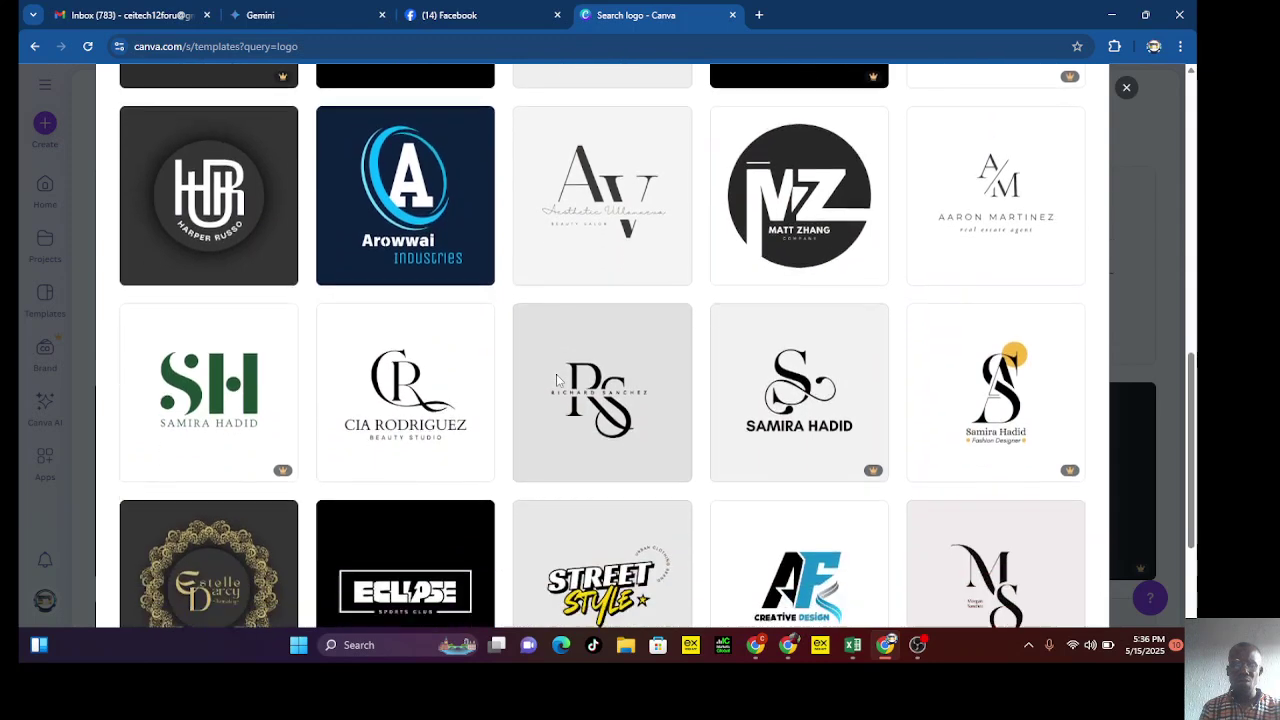
scroll(557, 380, down, 1)
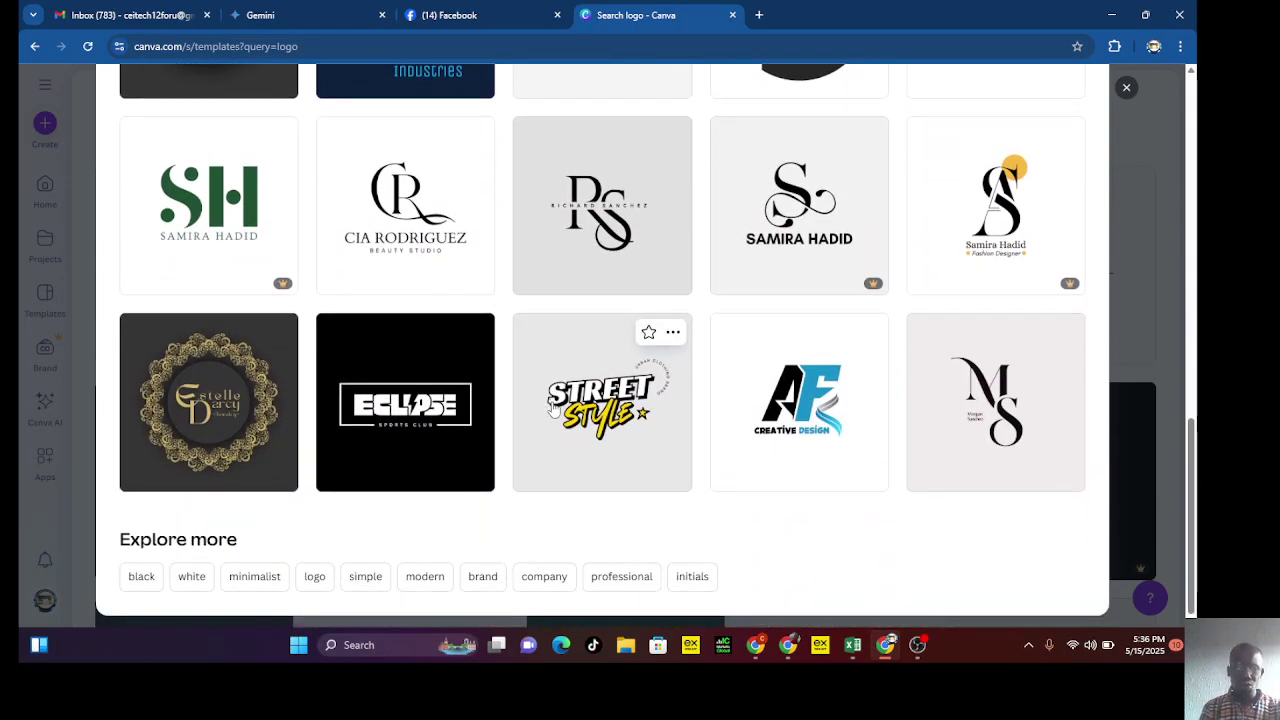
scroll(565, 406, up, 3)
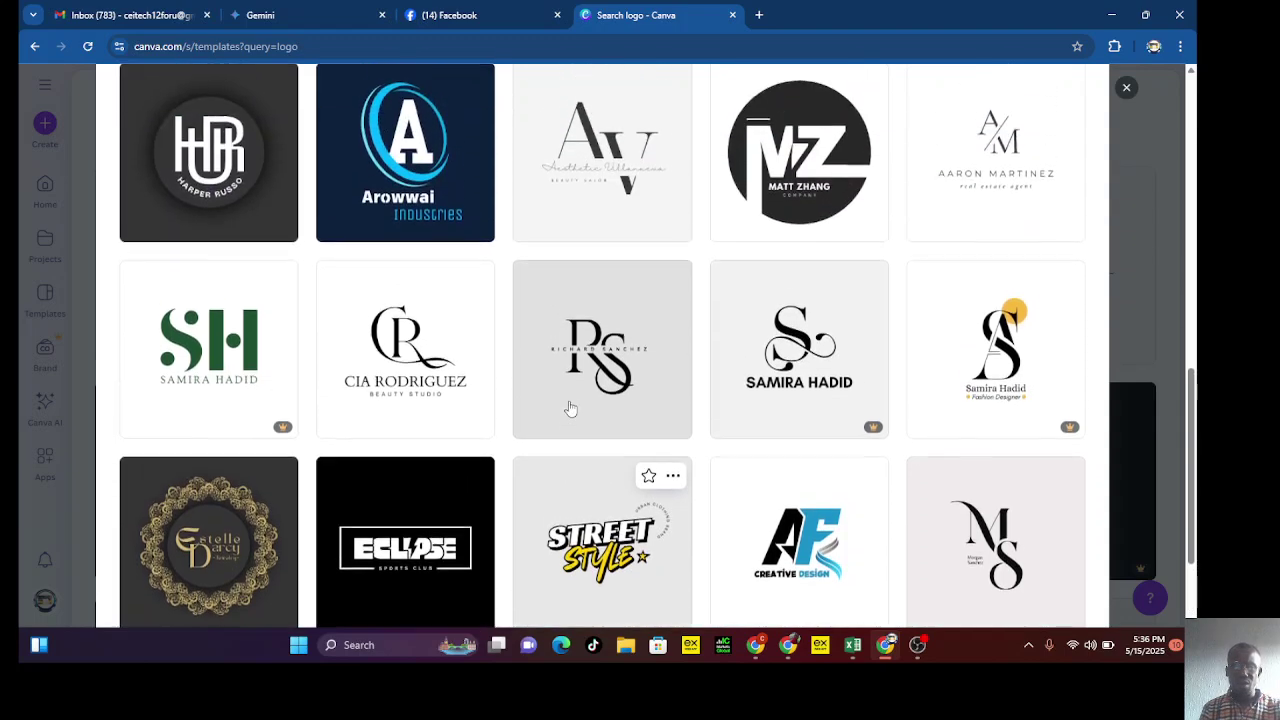
scroll(569, 406, up, 3)
scroll(570, 408, up, 3)
scroll(570, 408, up, 4)
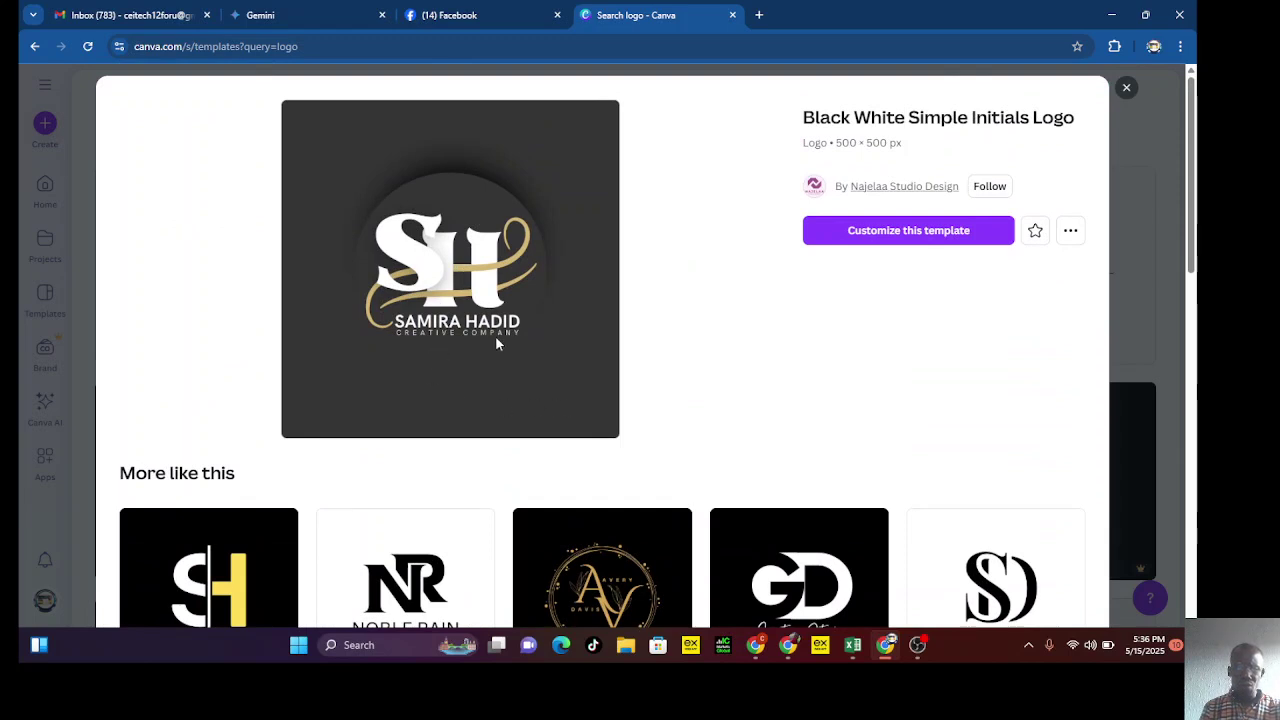
Open the preview of the GD "Creative Studio" logo from the similar designs.
scroll(493, 340, down, 3)
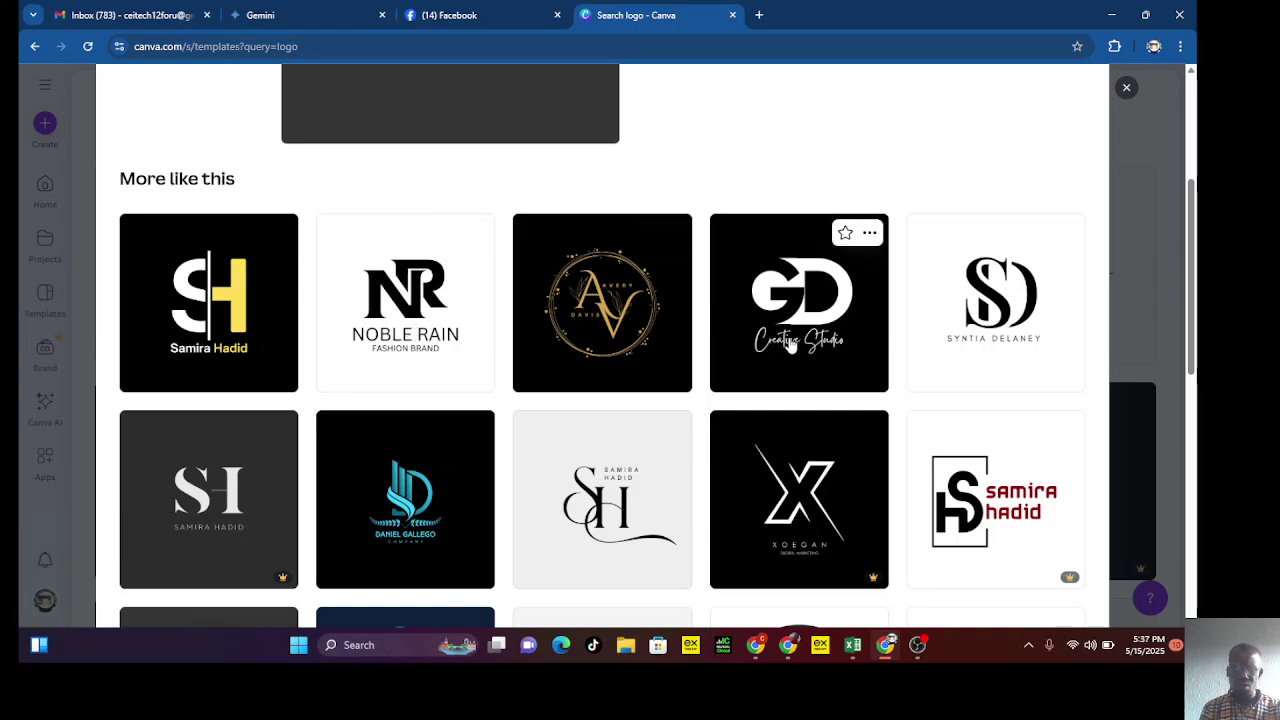
scroll(789, 340, down, 1)
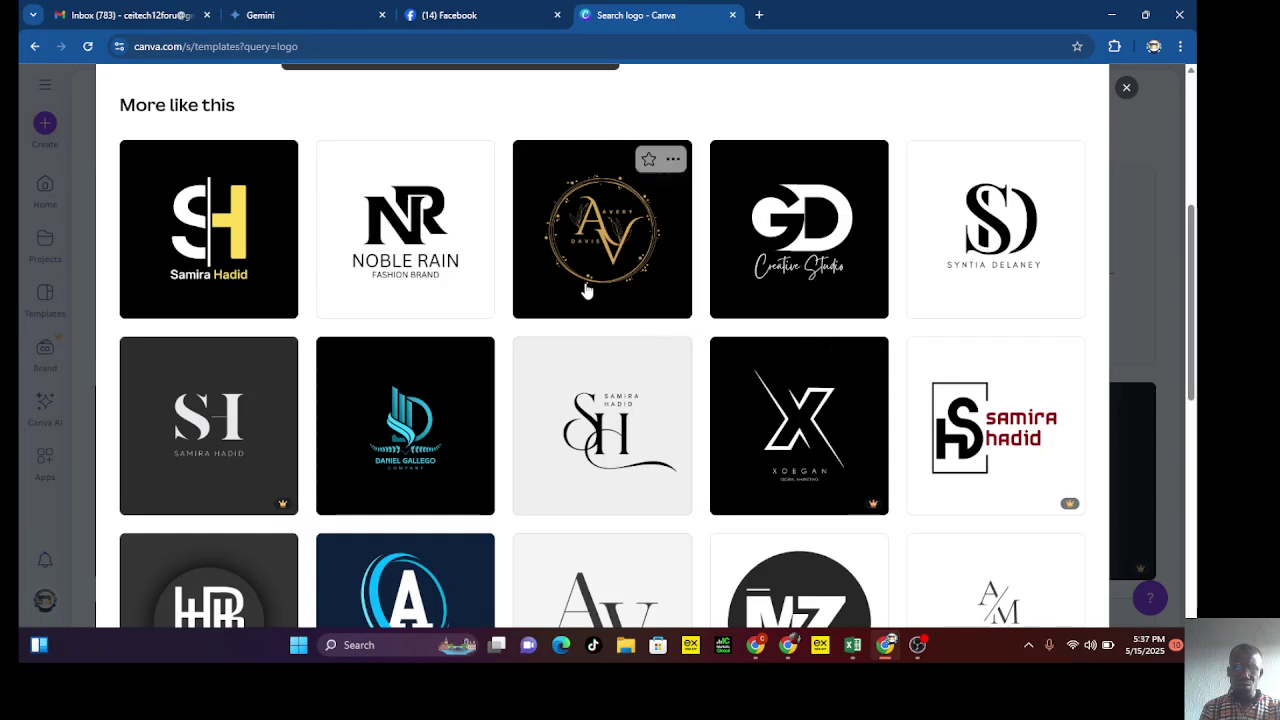
click(766, 259)
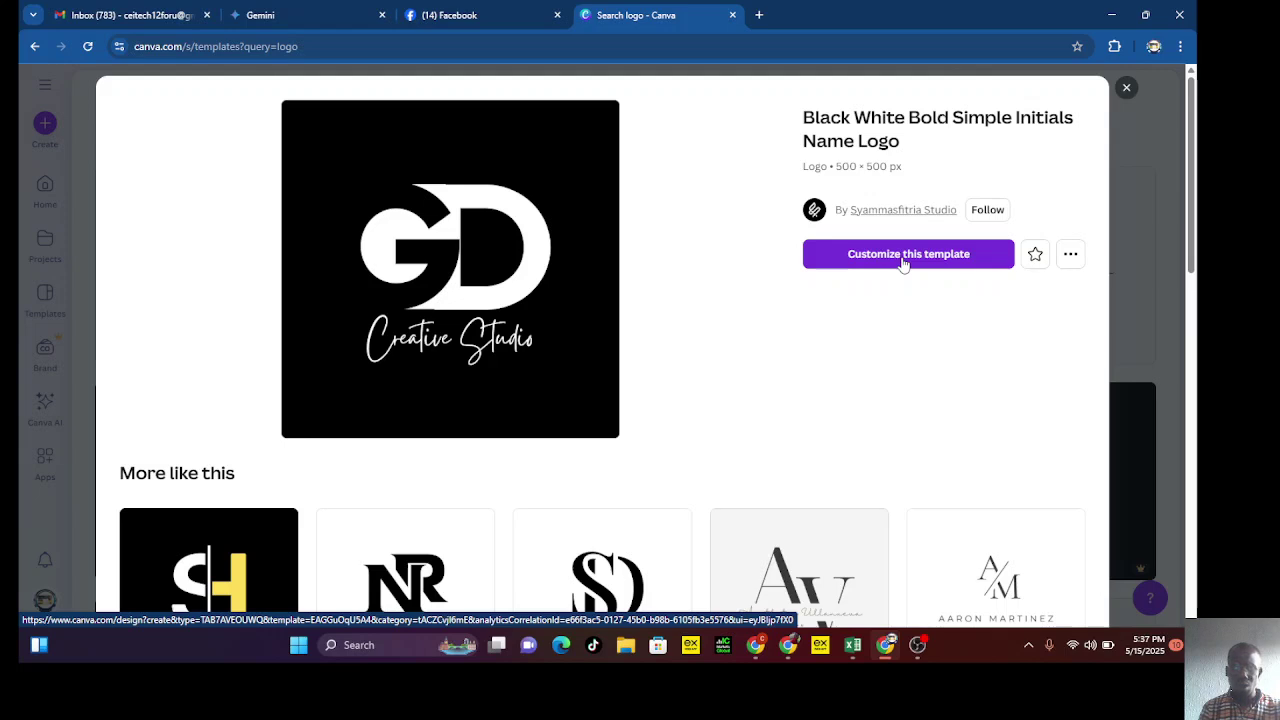
Open the GD "Creative Studio" initials logo template for customizing.
scroll(902, 284, down, 4)
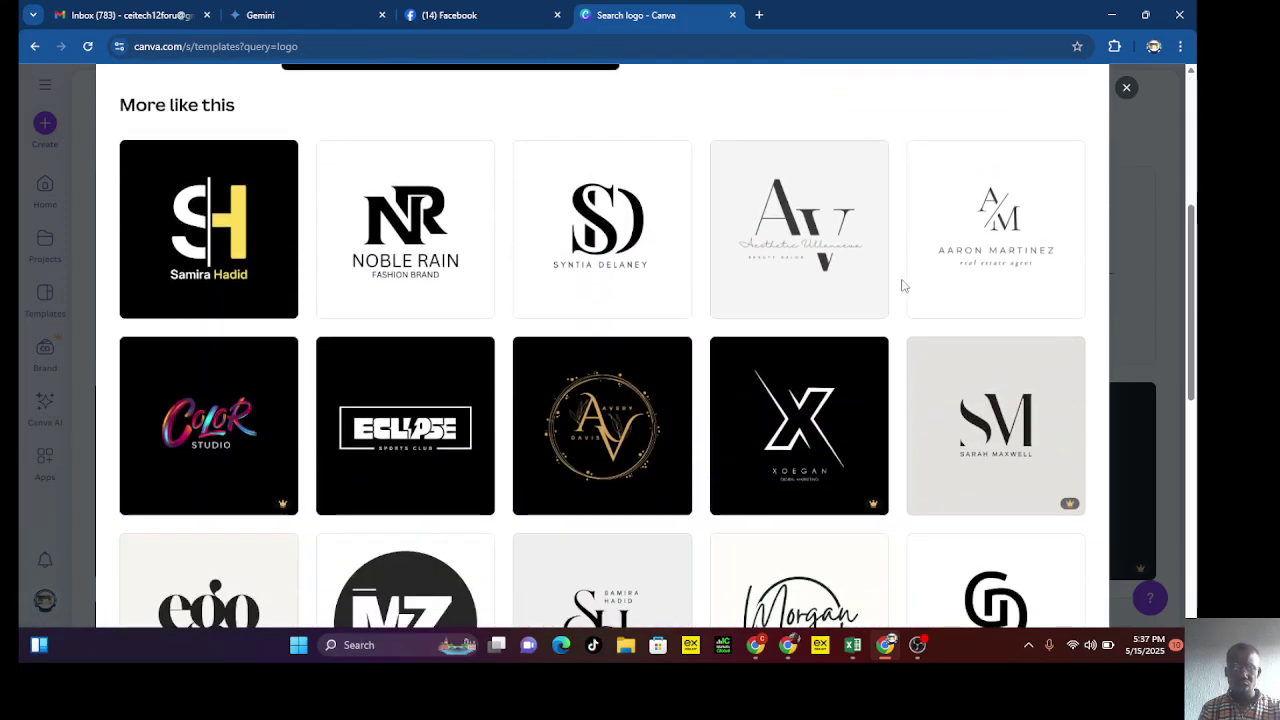
scroll(902, 284, up, 4)
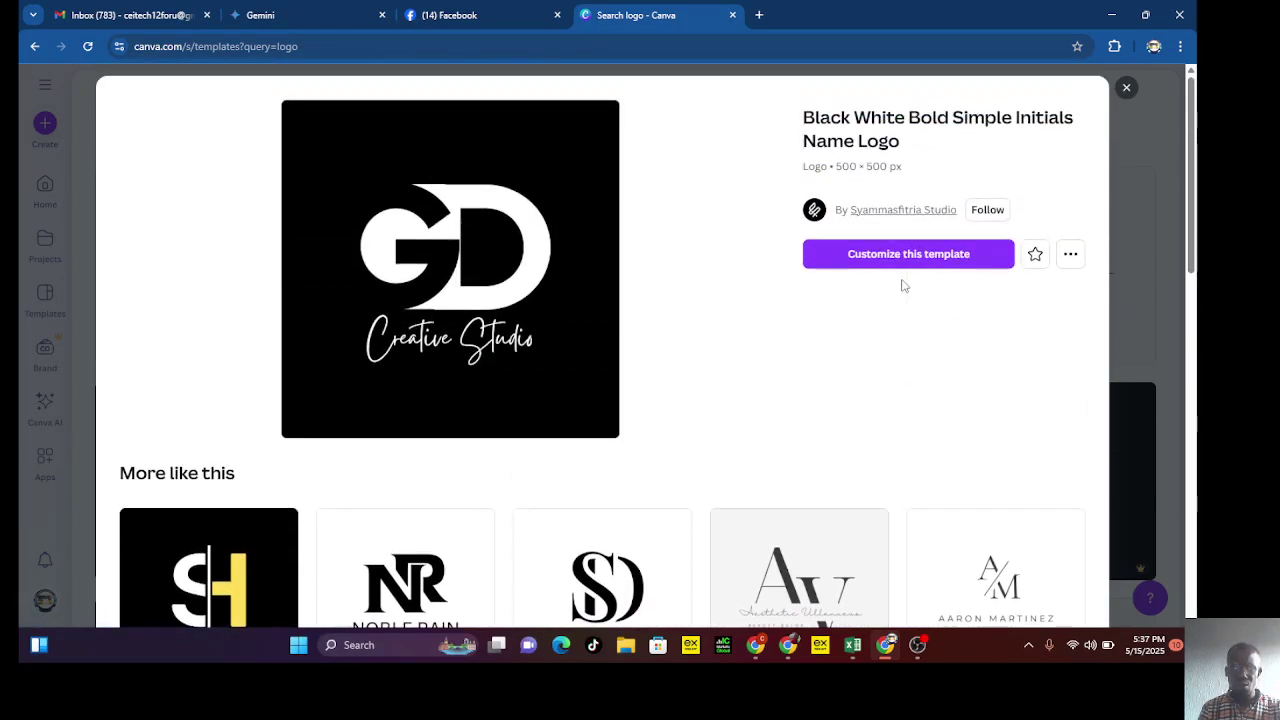
click(918, 253)
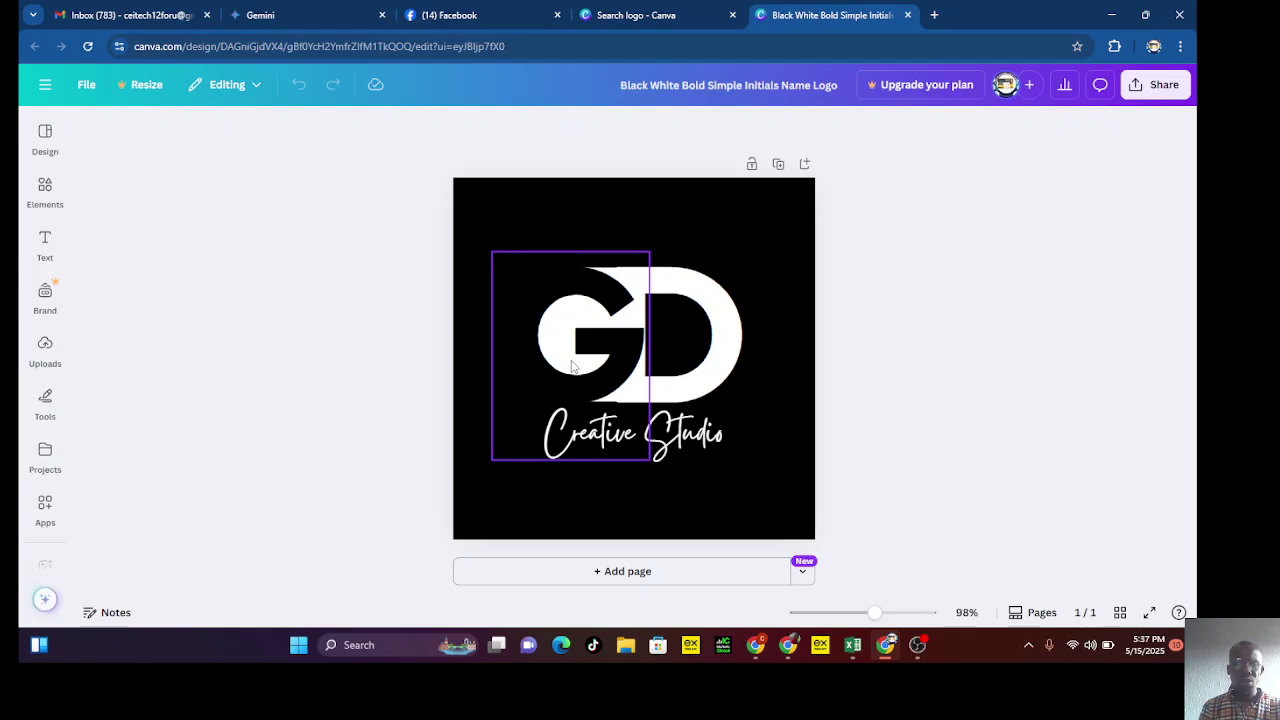
Replace the letter G in the logo with C.
click(576, 372)
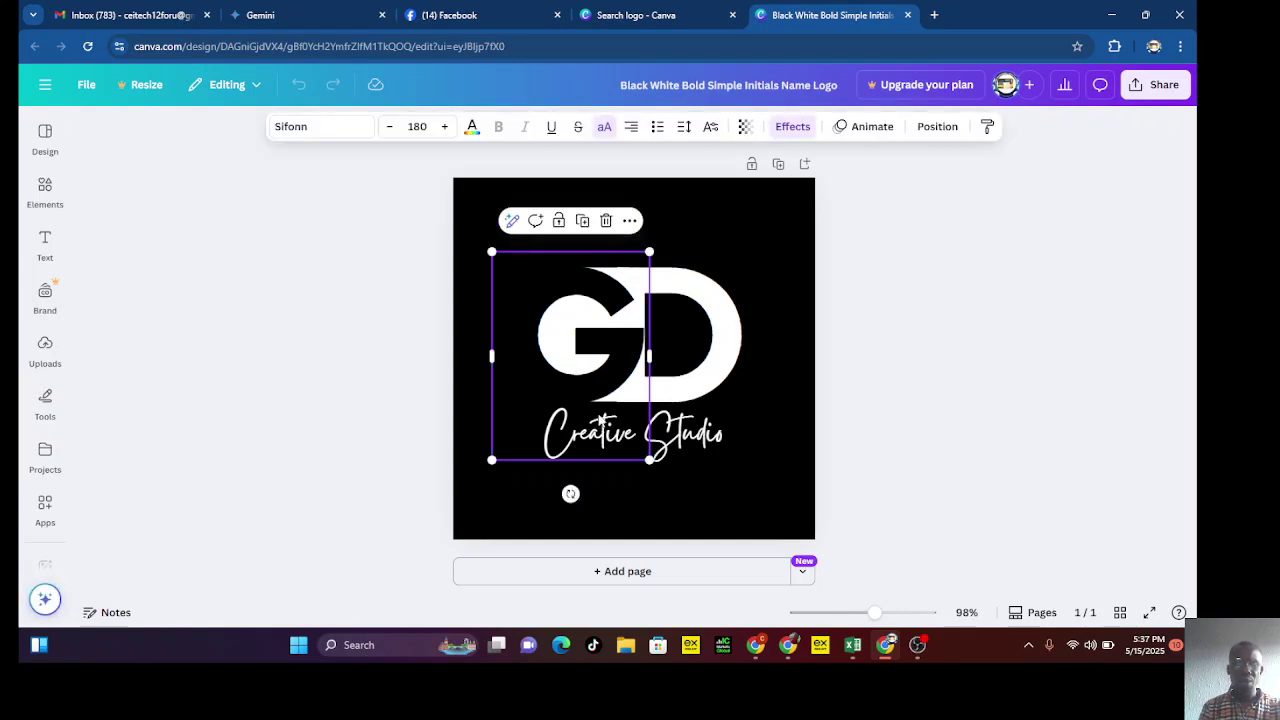
double_click(598, 362)
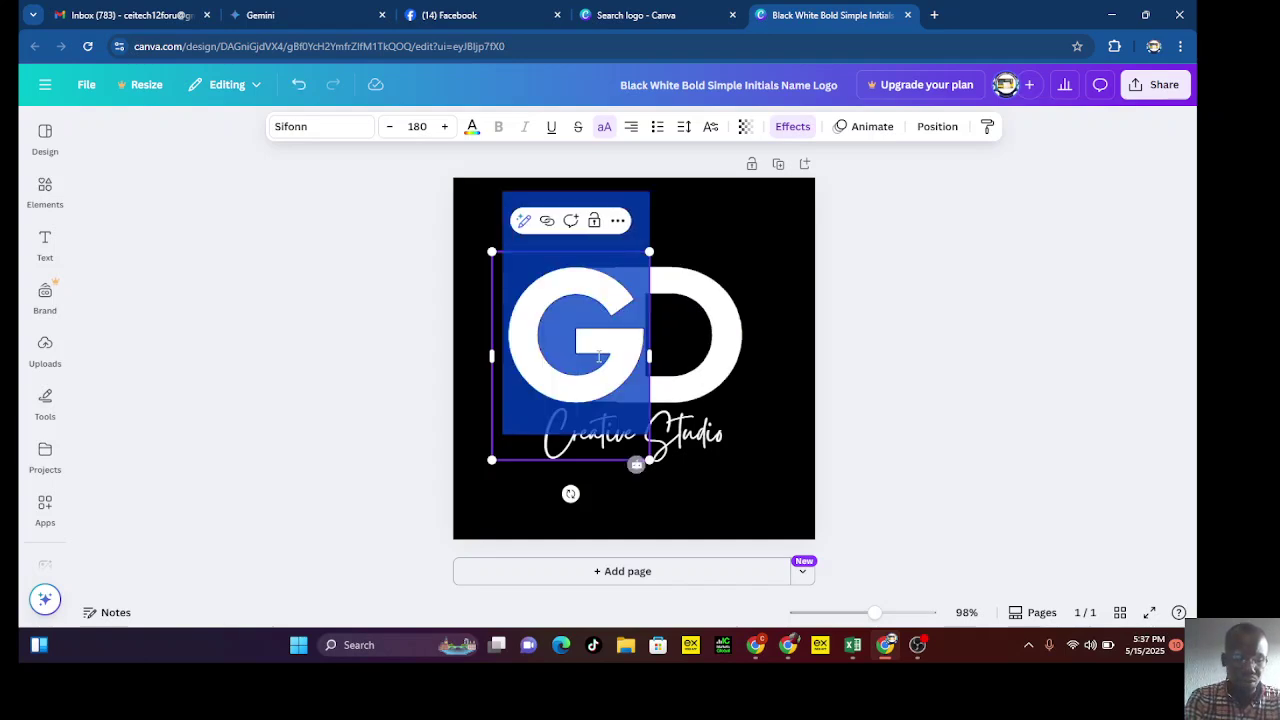
key(BackSpace)
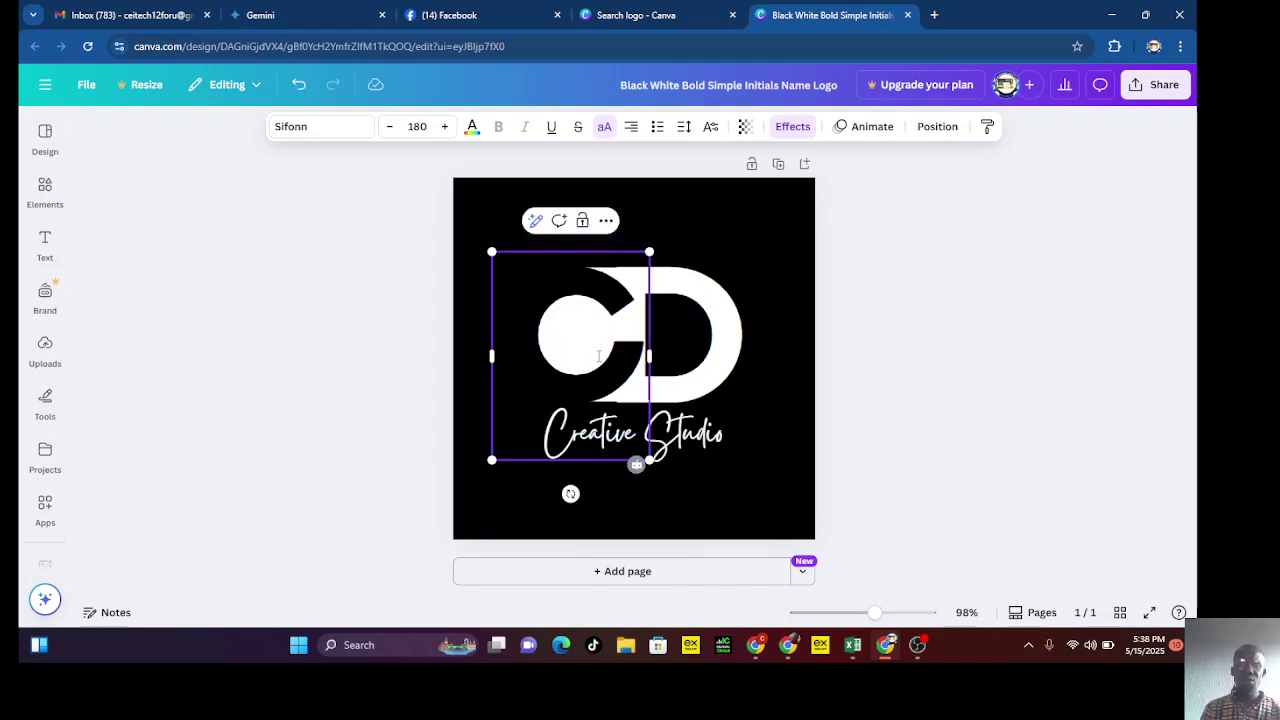
Replace the letter D in the logo with E.
click(706, 375)
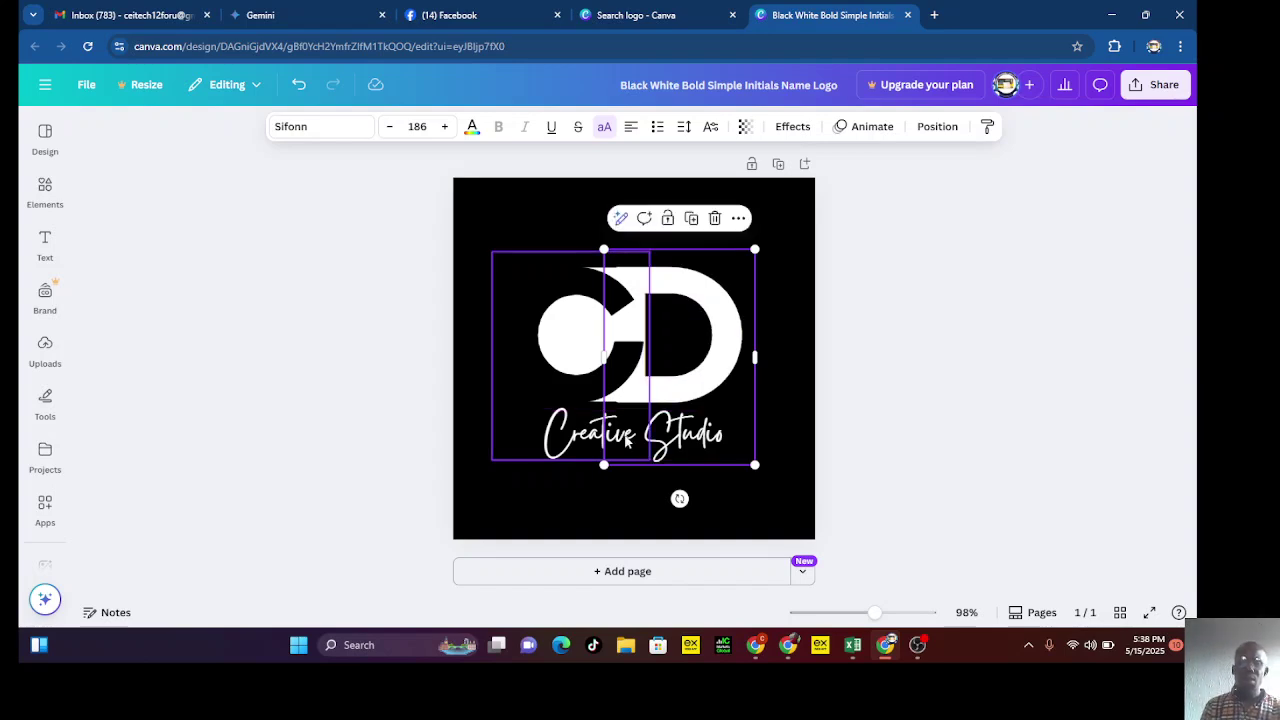
double_click(670, 331)
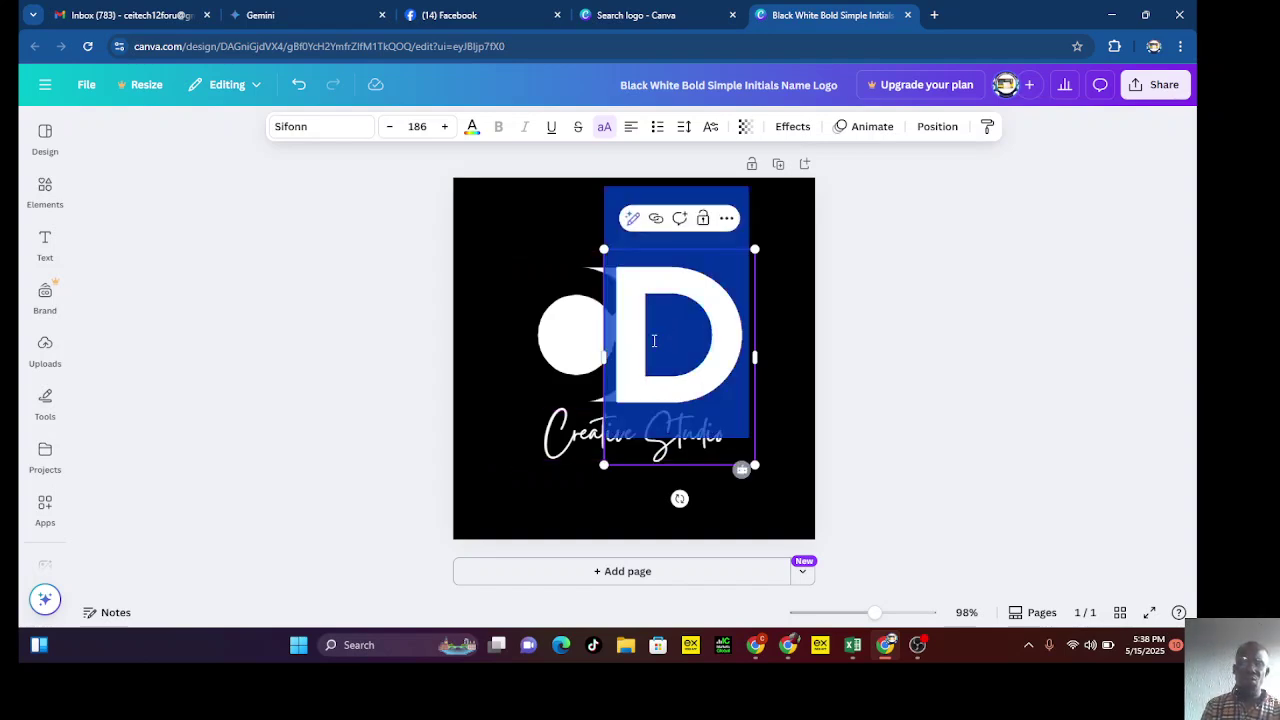
text(E)
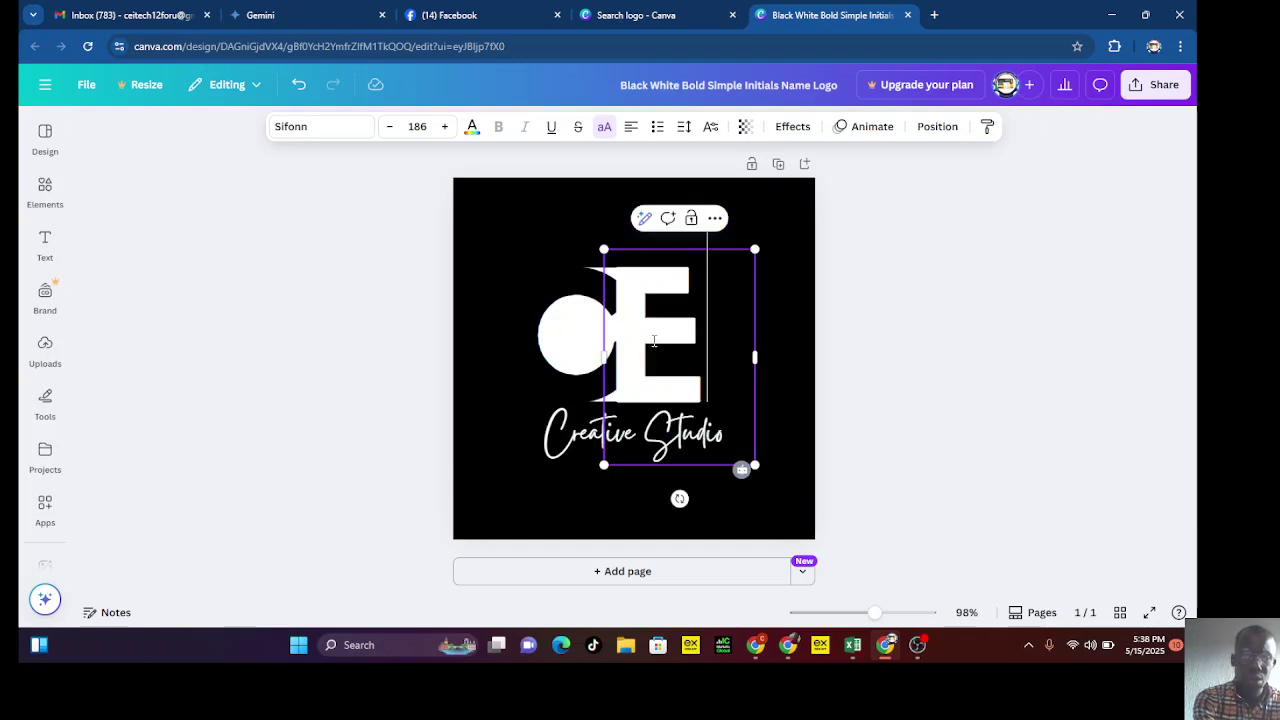
click(571, 354)
click(660, 350)
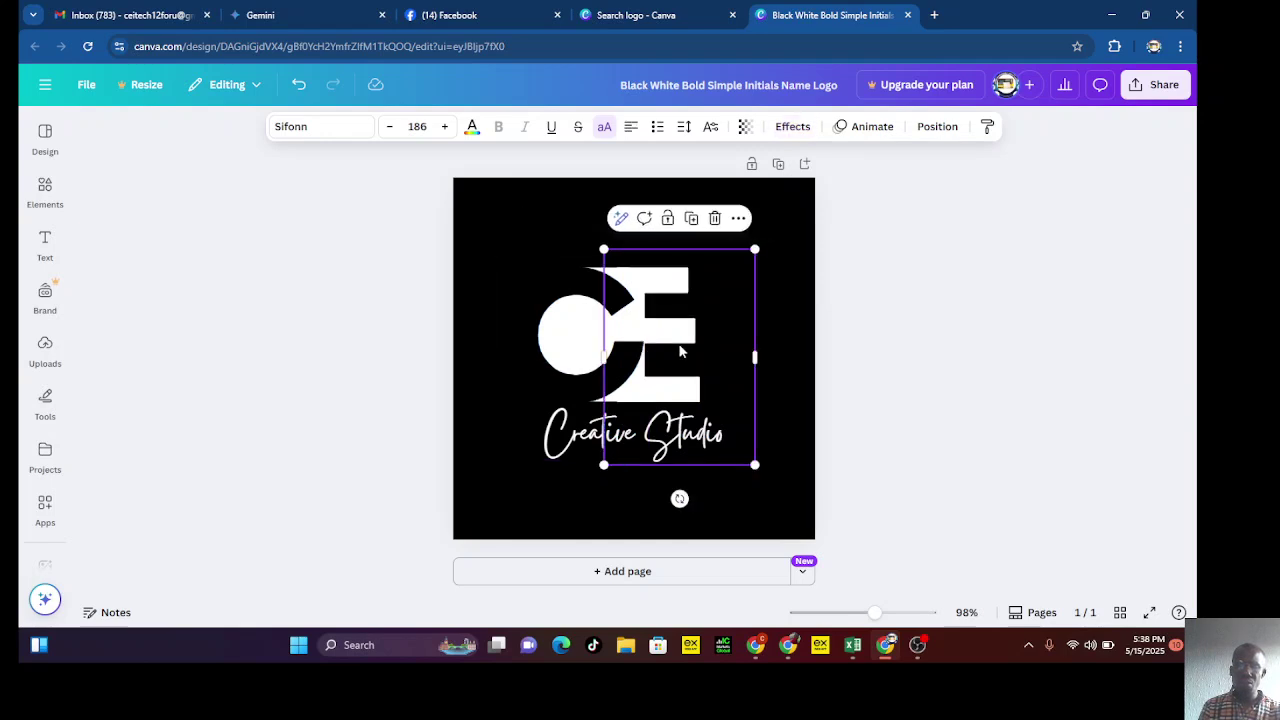
double_click(680, 346)
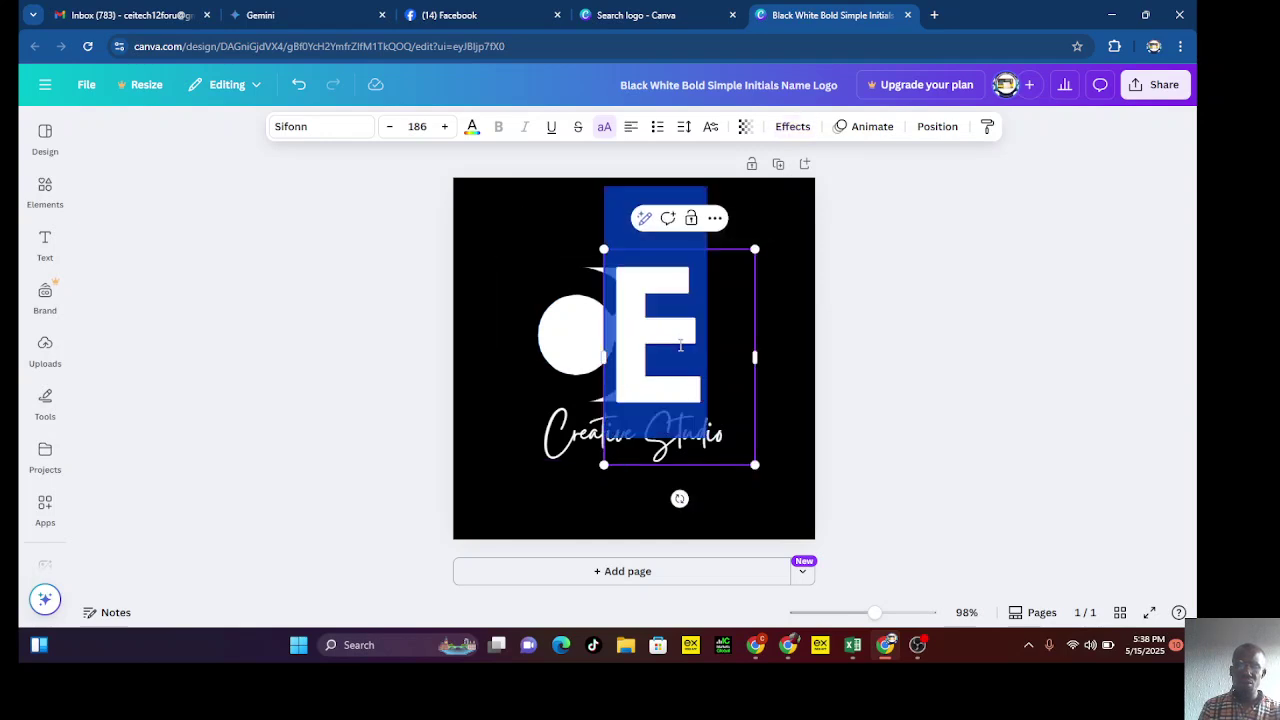
click(552, 348)
Replace the "Creative Studio" text below the initials with "Ceiven accessories".
click(634, 432)
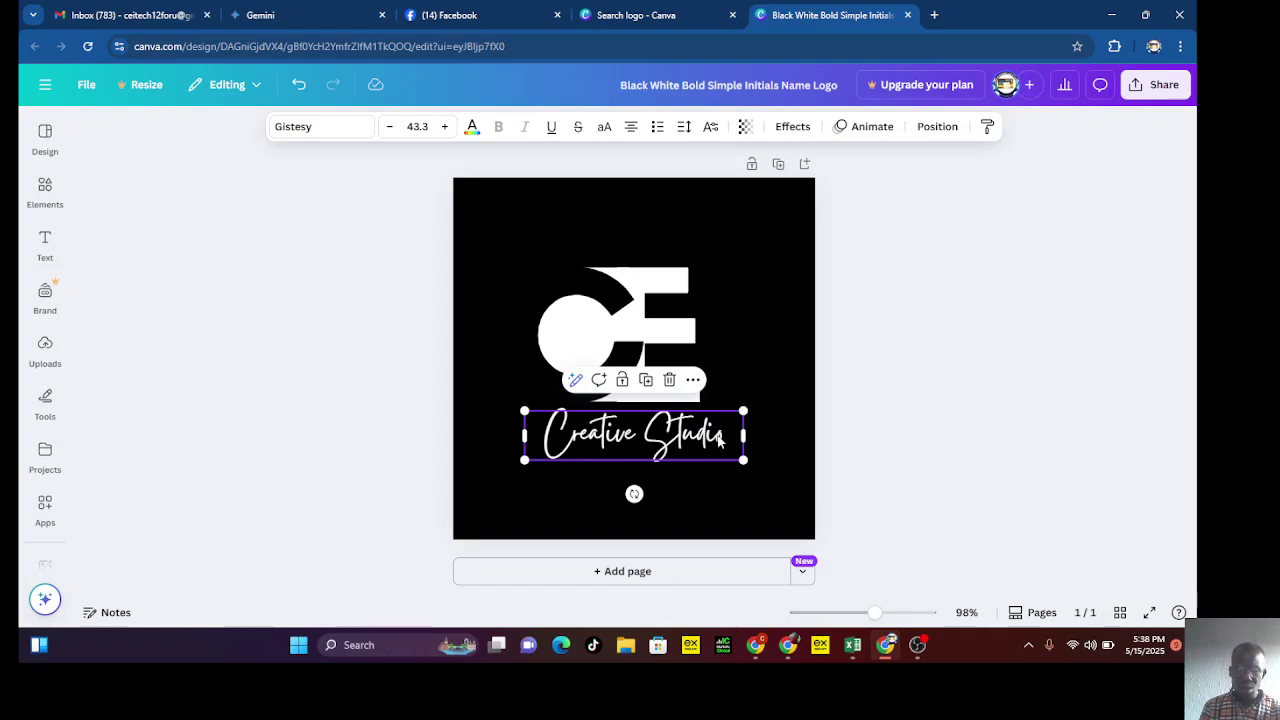
double_click(720, 441)
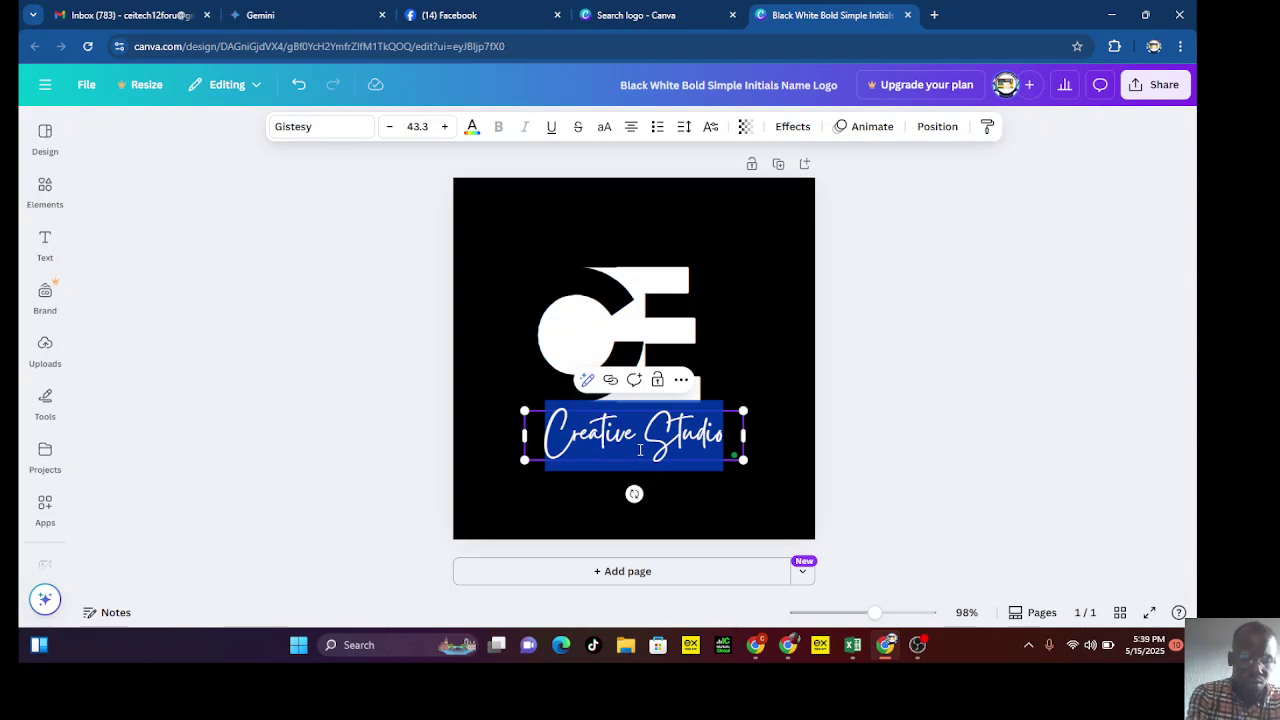
text(Ce)
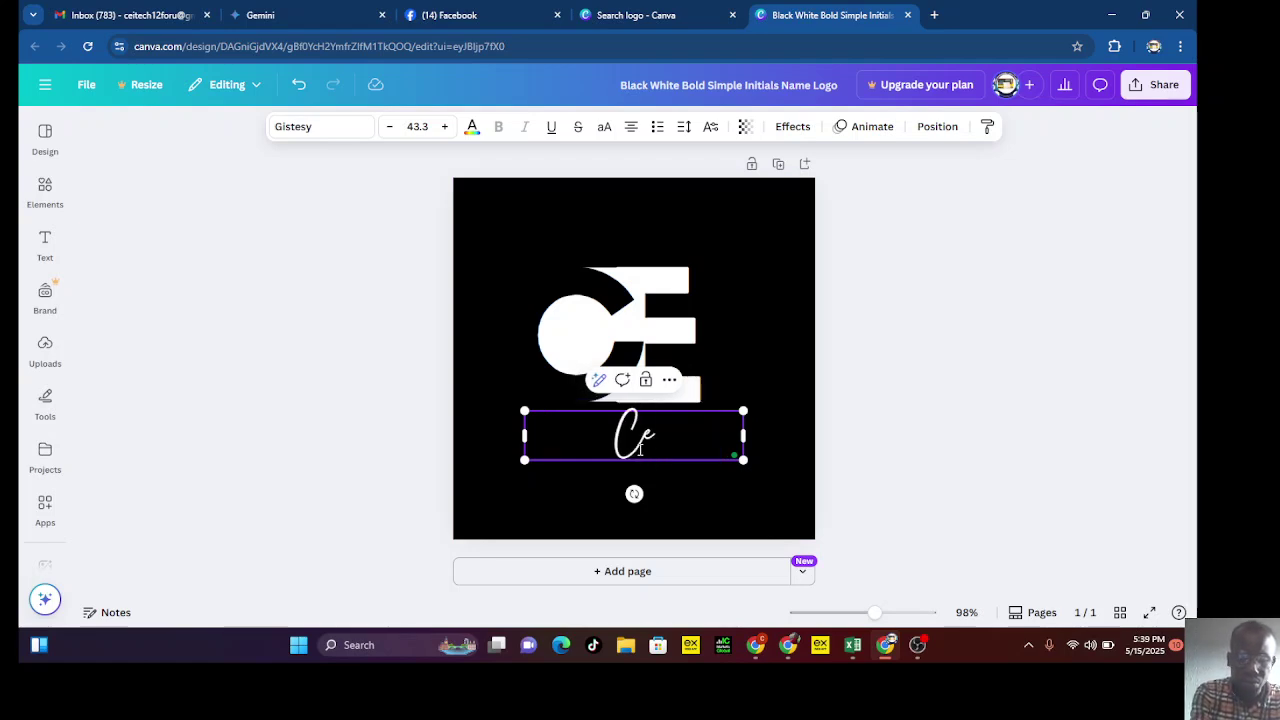
text(iven)
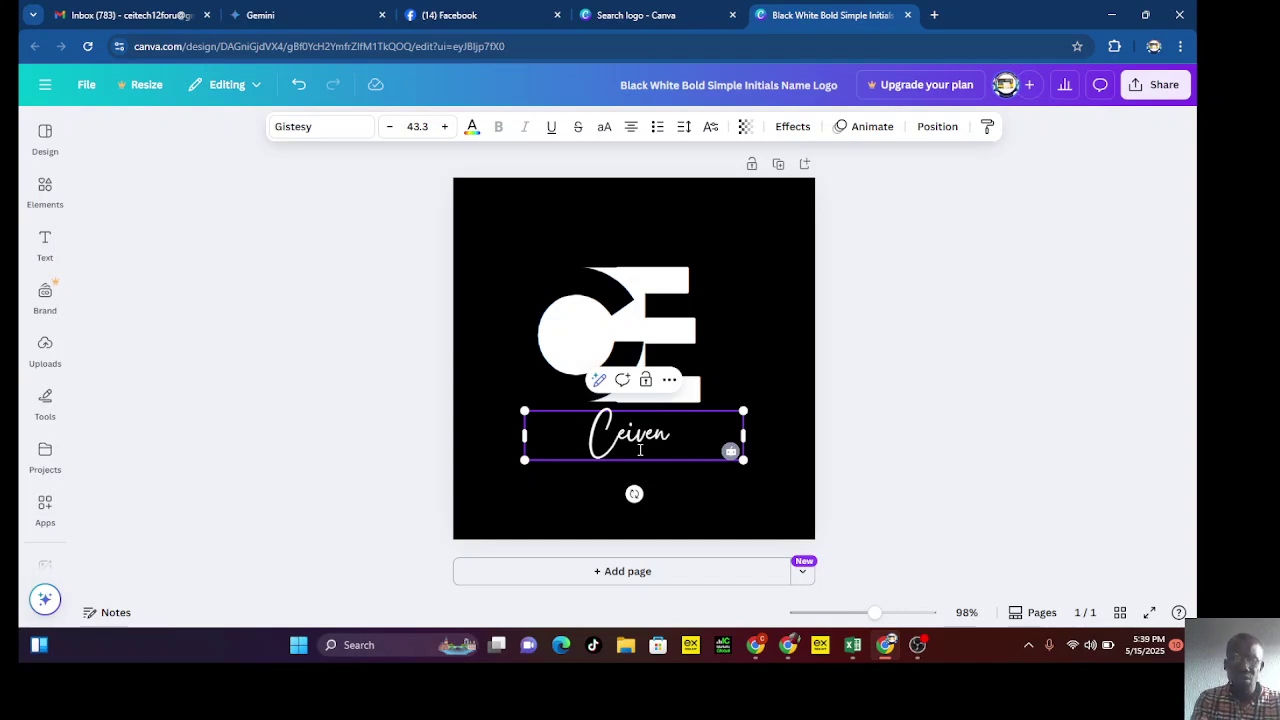
text(acc)
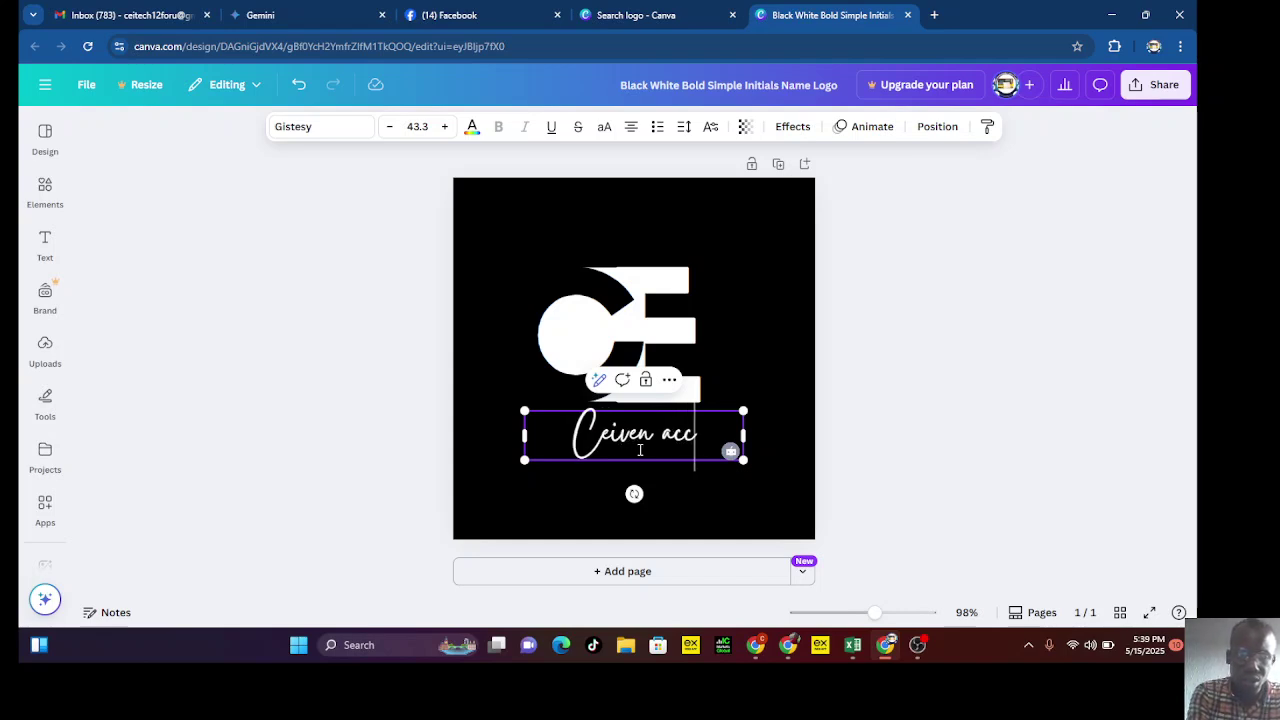
text(esso)
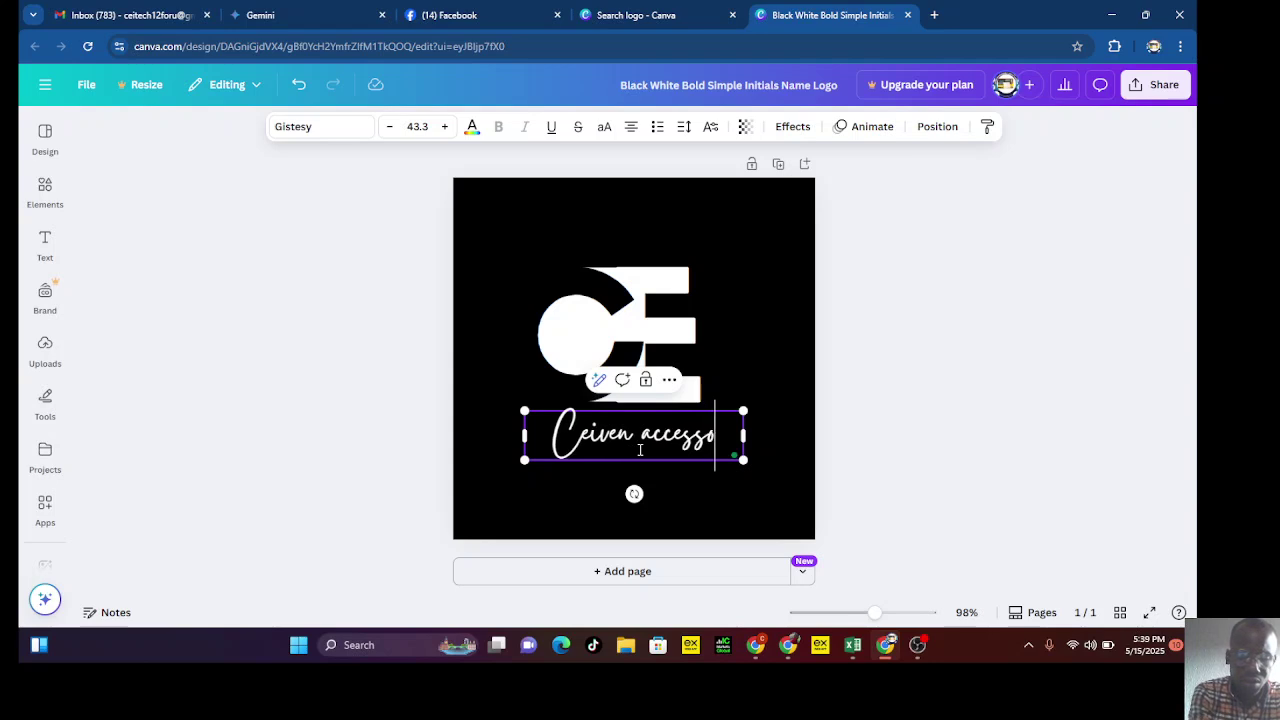
text(ries)
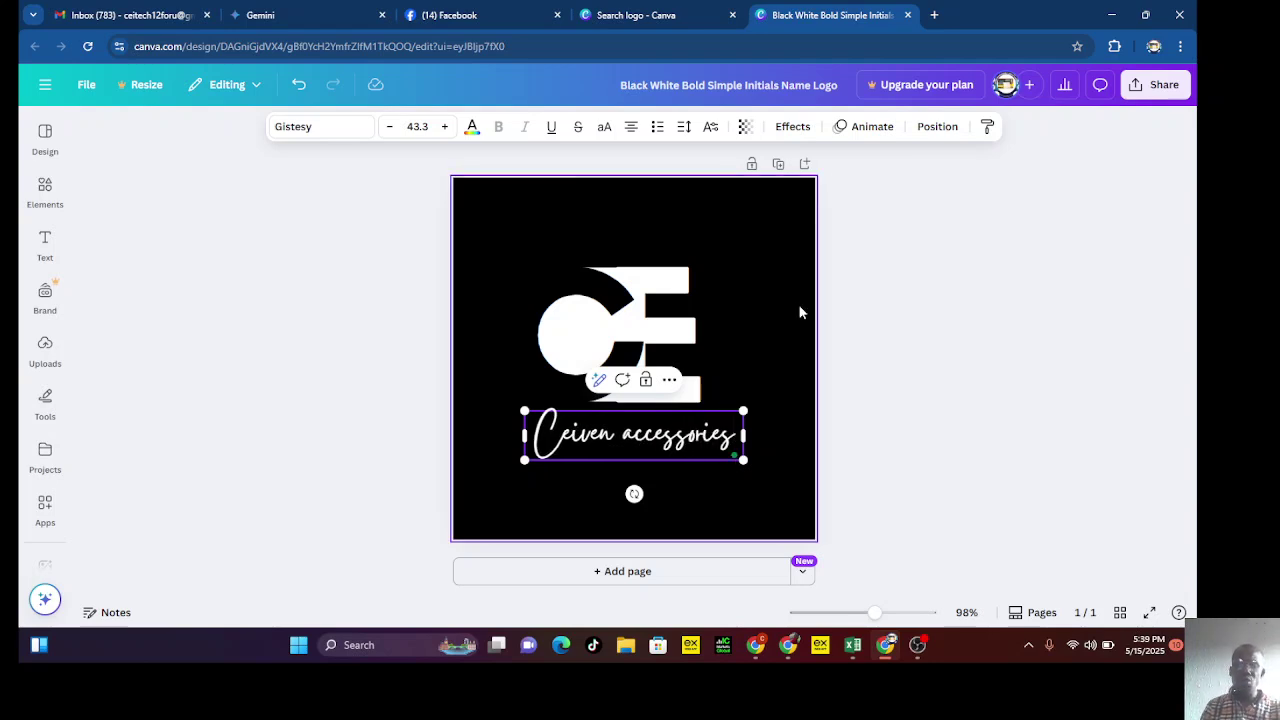
Widen the "Ceiven accessories" text box slightly on both sides, keeping the text on one line beneath the initials.
click(733, 418)
click(648, 446)
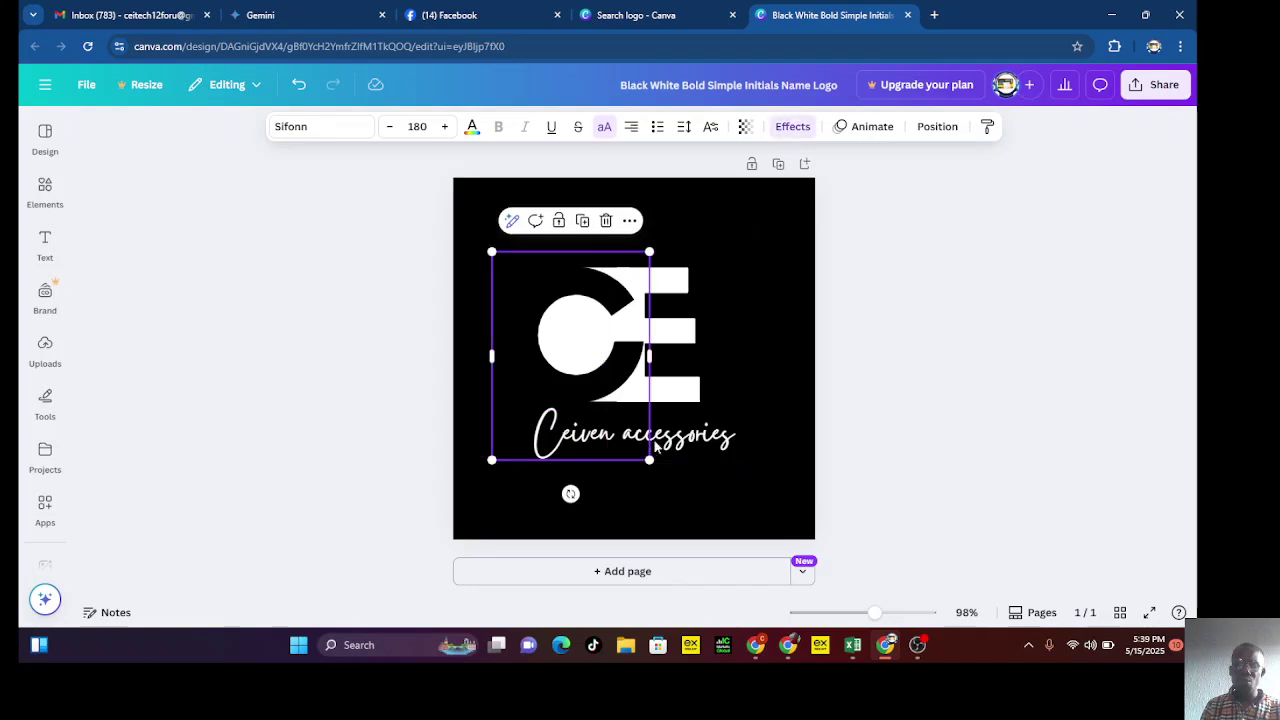
click(702, 446)
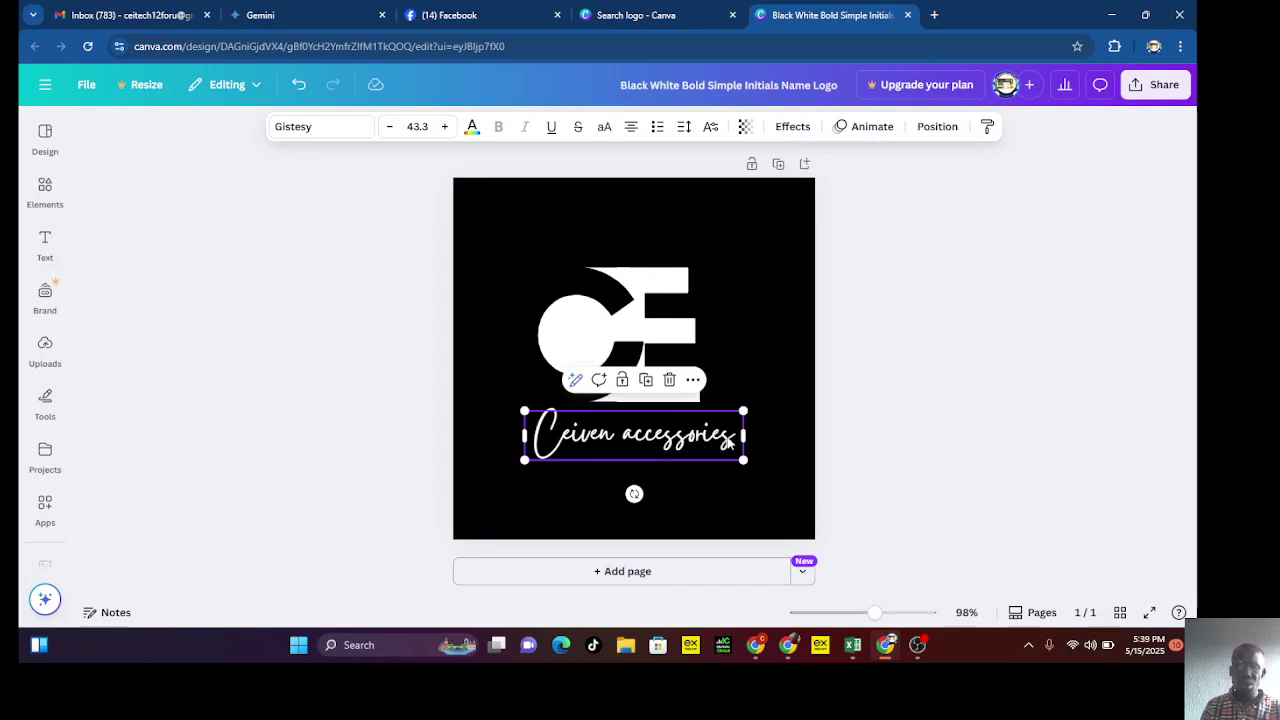
drag(747, 438, 767, 445)
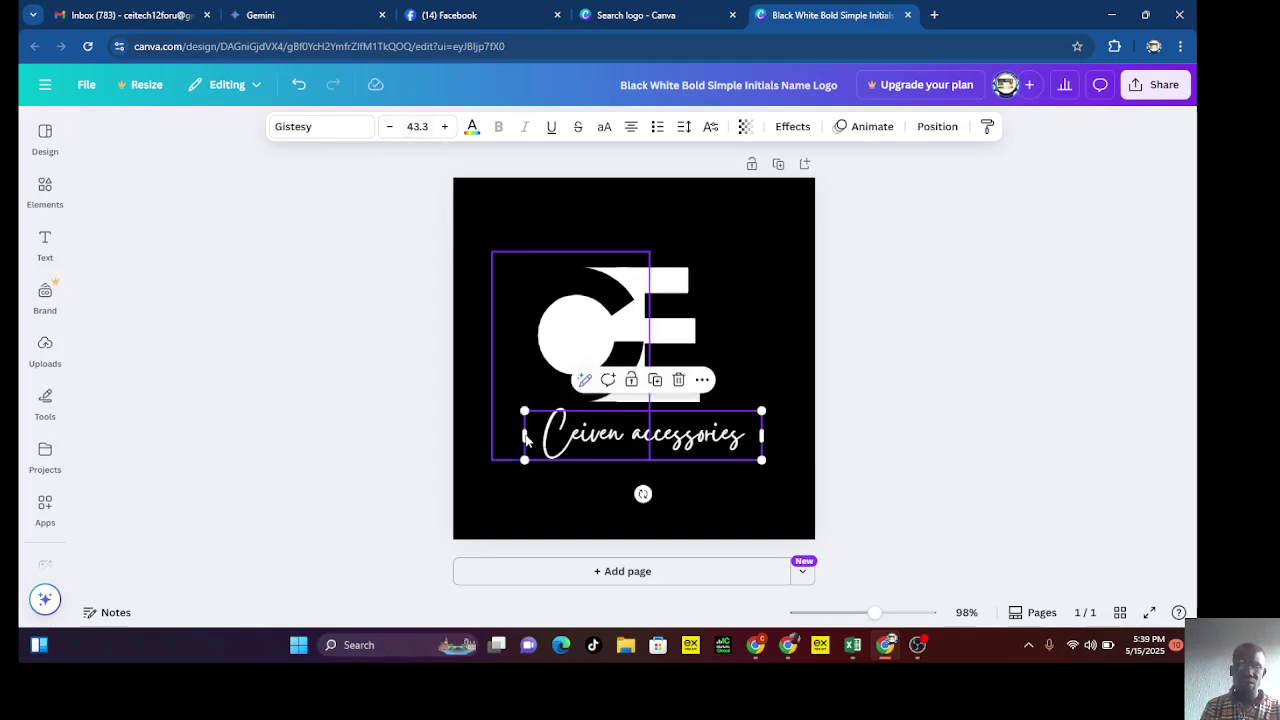
drag(520, 435, 497, 437)
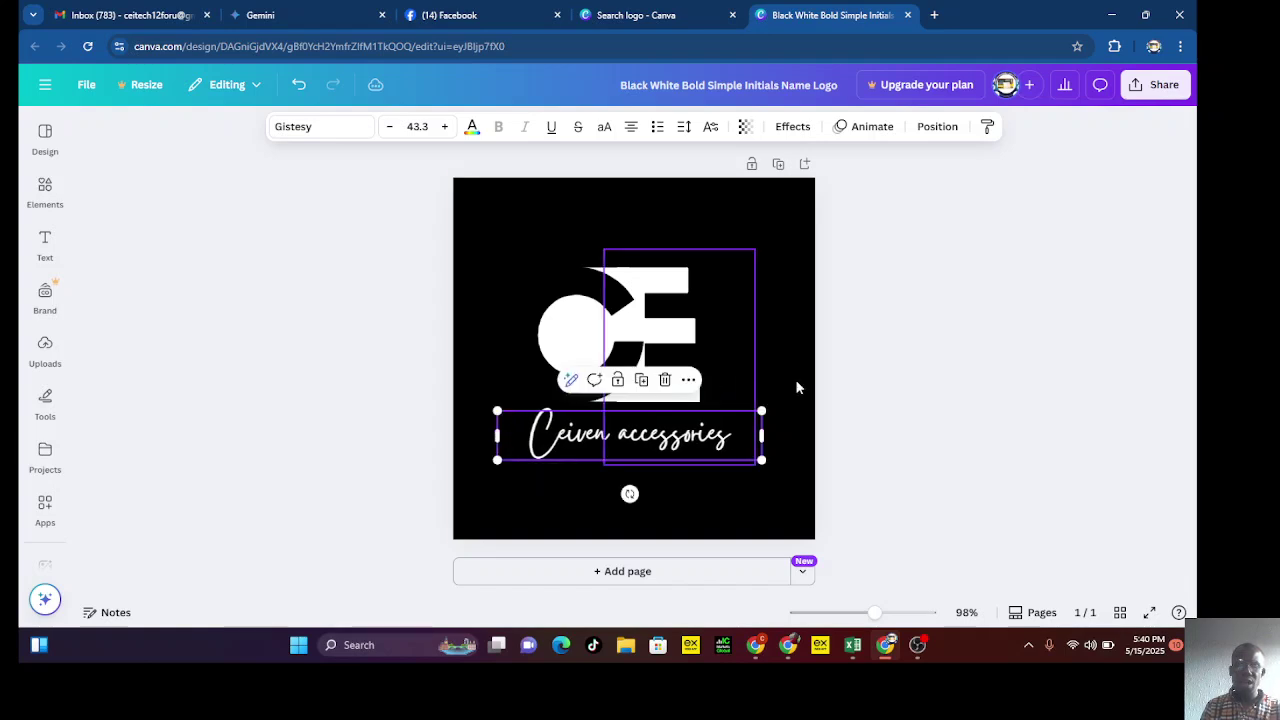
Change the letter E's text color to the default solid pink.
click(690, 370)
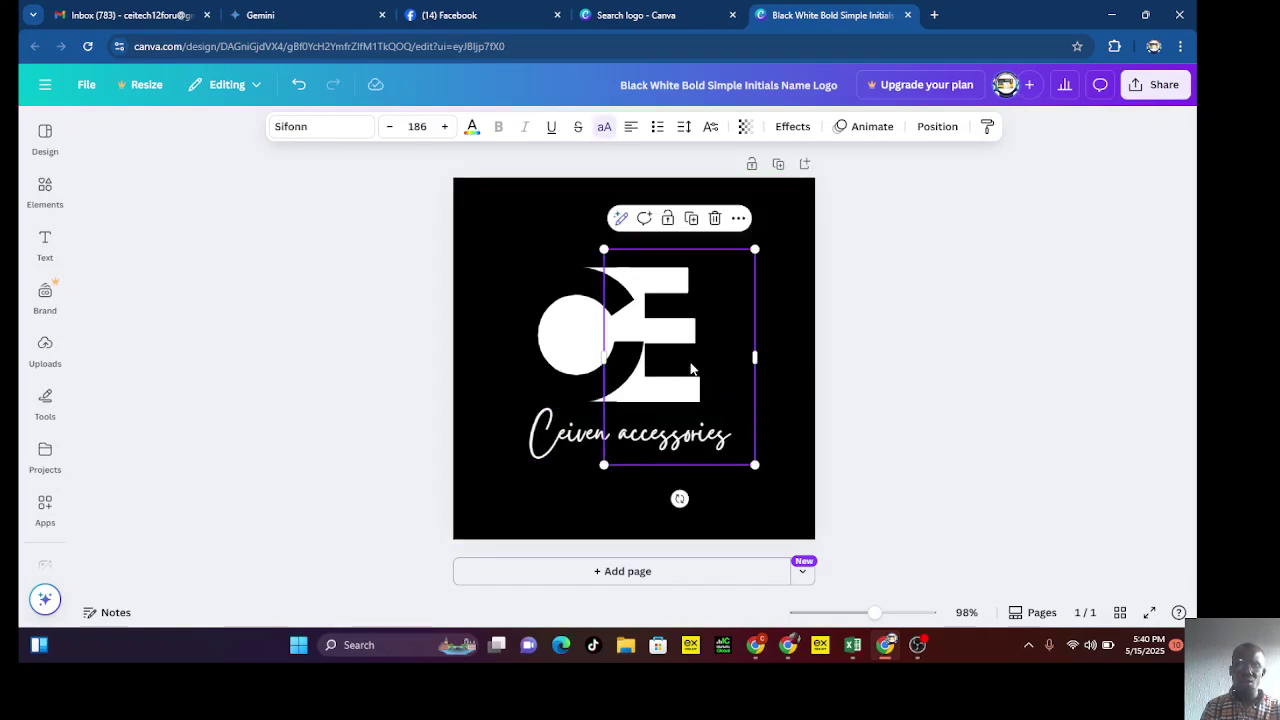
click(472, 128)
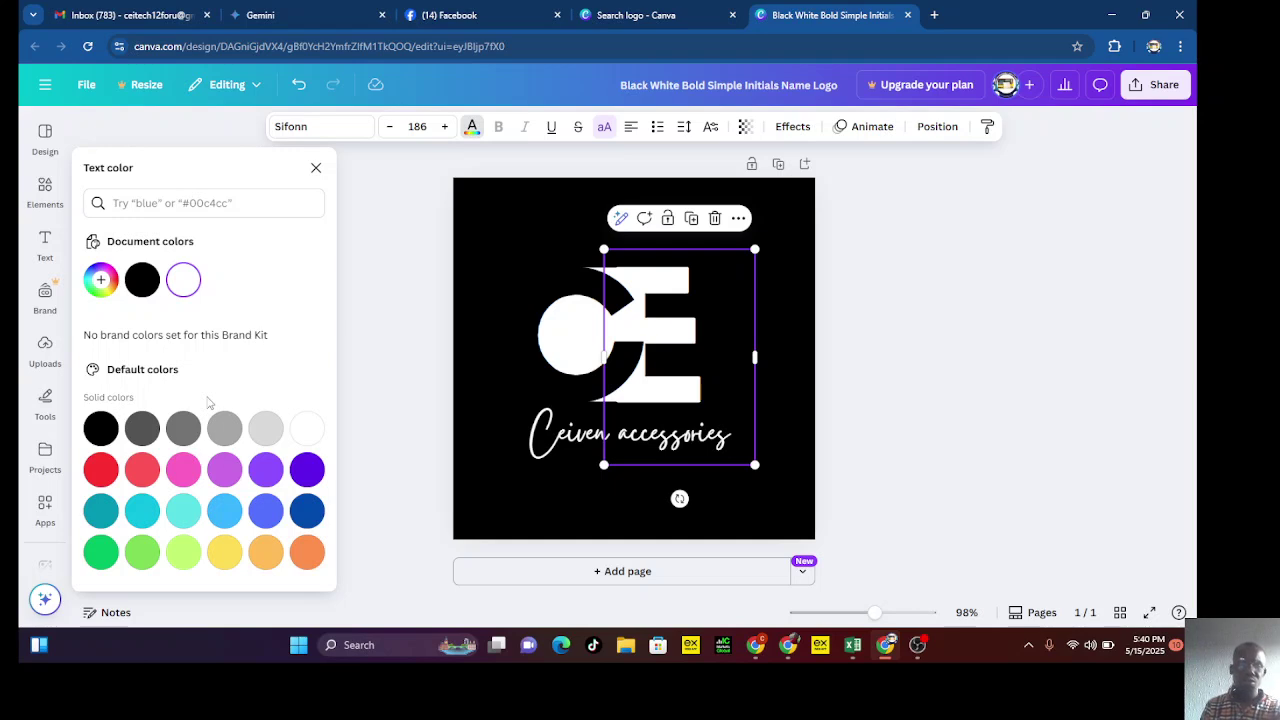
click(180, 470)
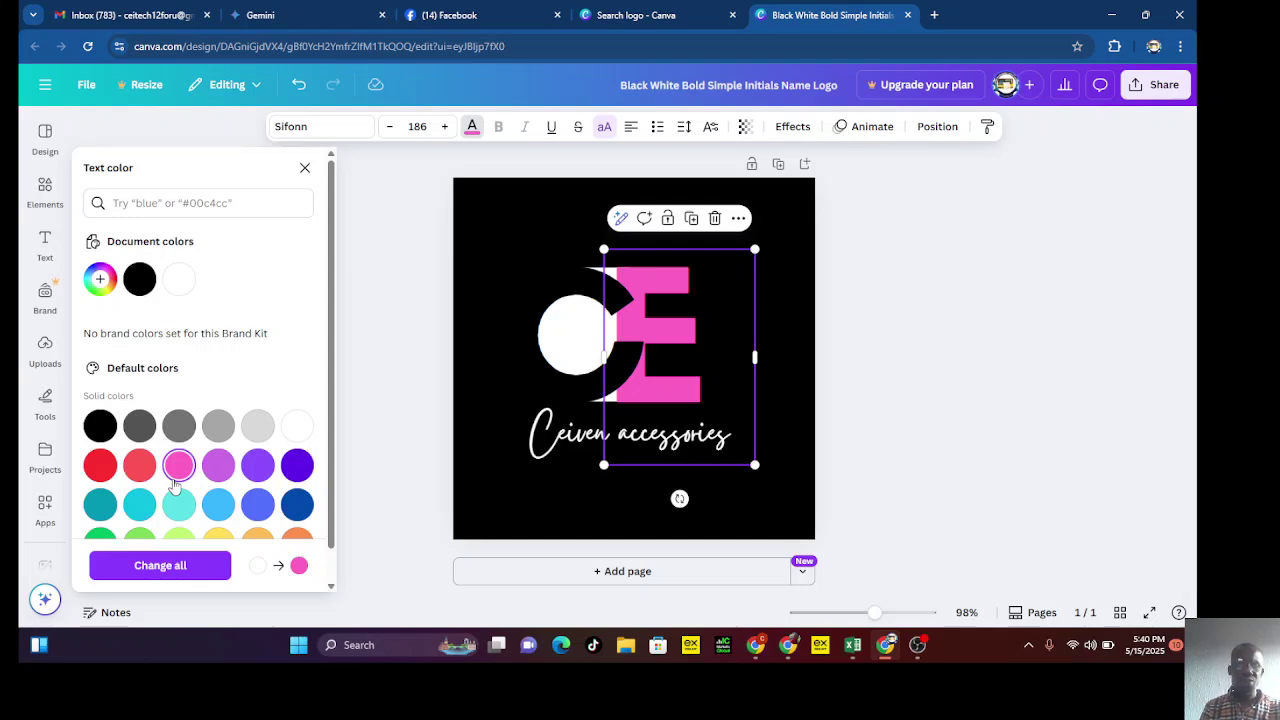
Change the letter C's text color to the default solid orange and close the color choices.
click(575, 372)
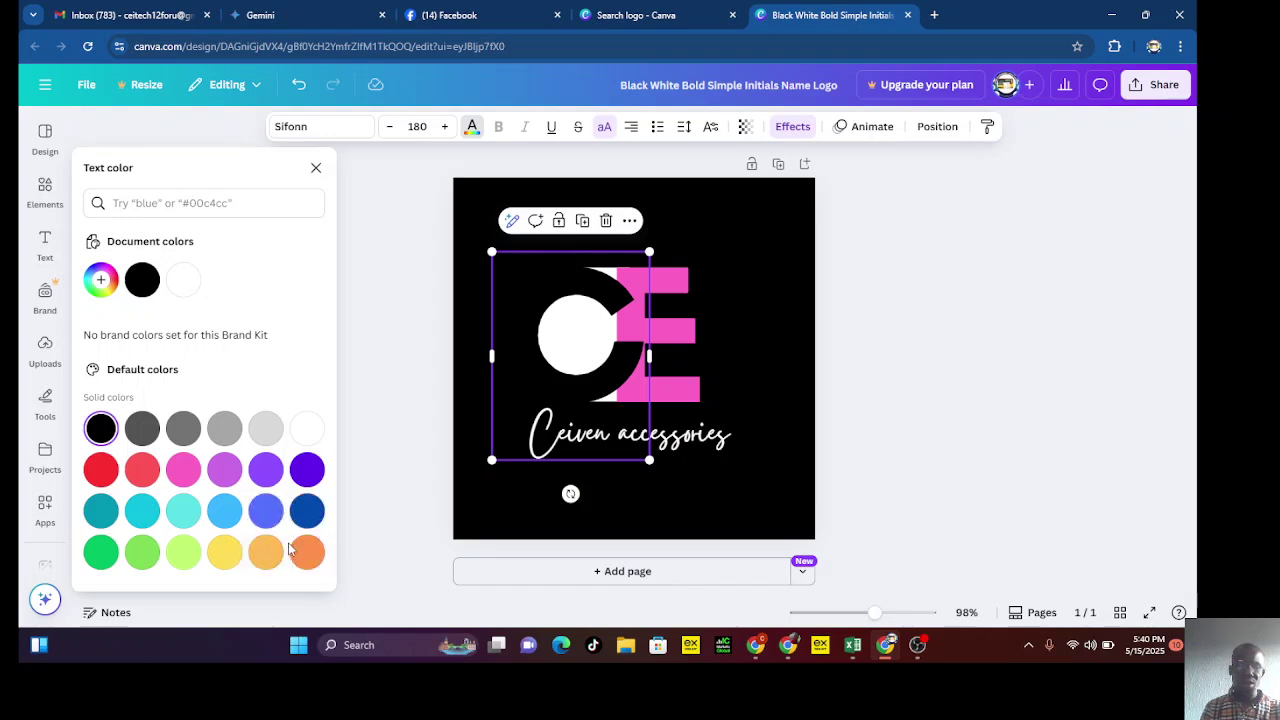
click(308, 555)
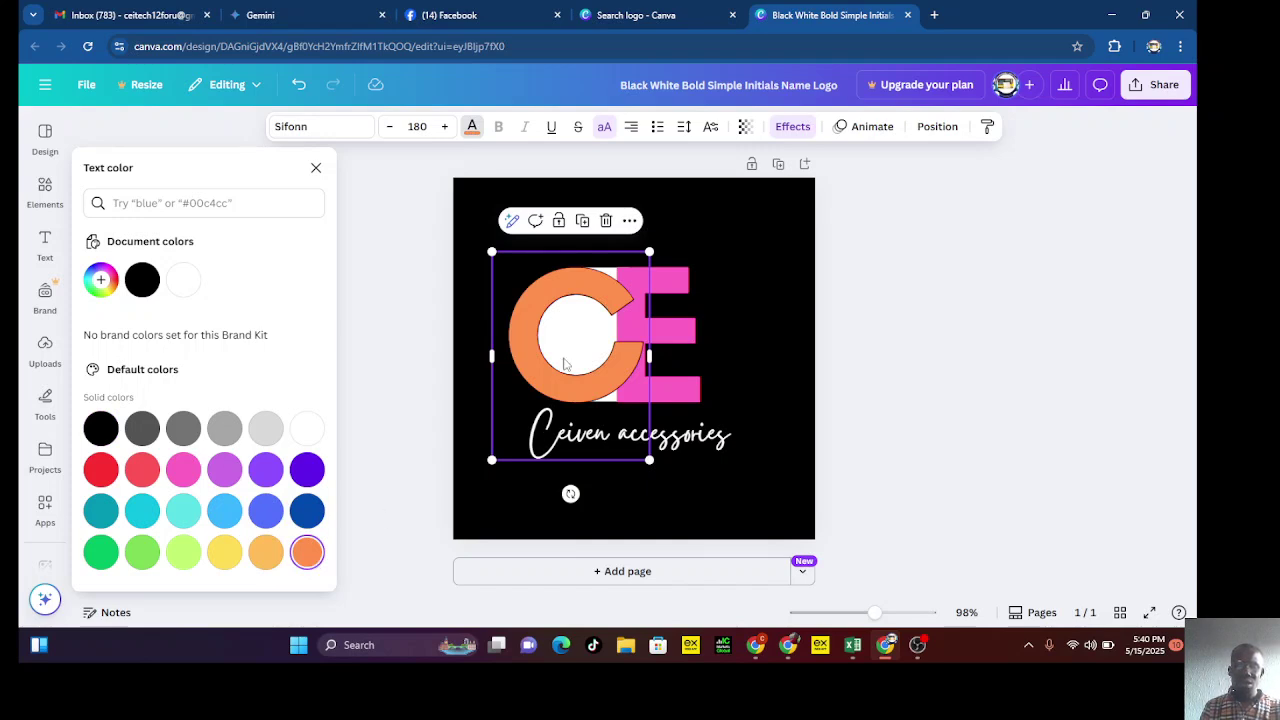
key(Escape)
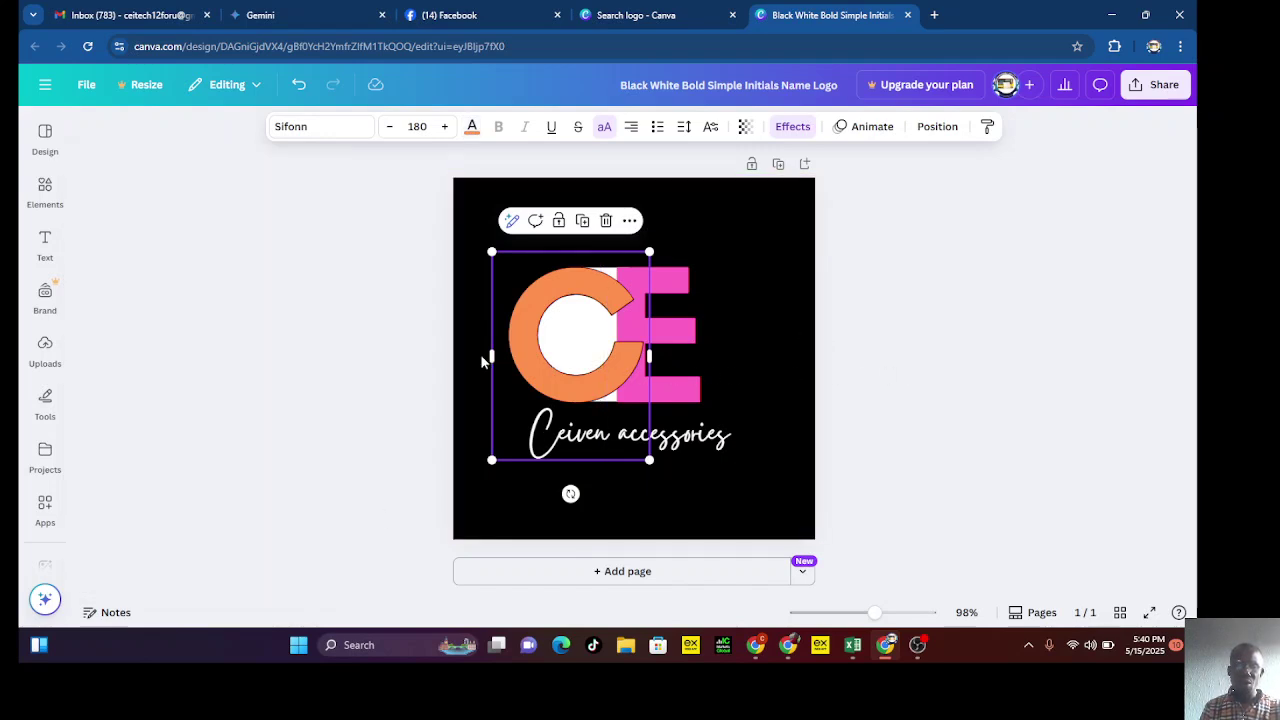
click(338, 352)
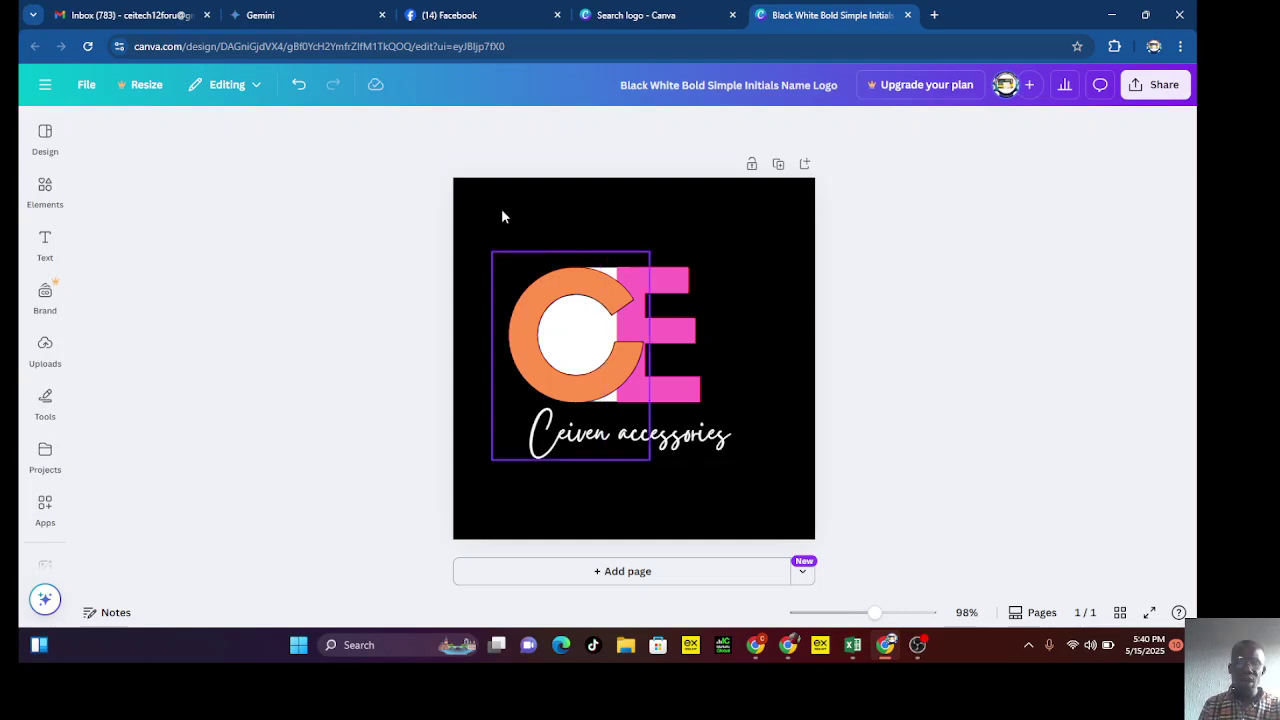
Try gray shades and light orange as the logo's background color, and set it to solid light purple.
click(505, 258)
click(786, 215)
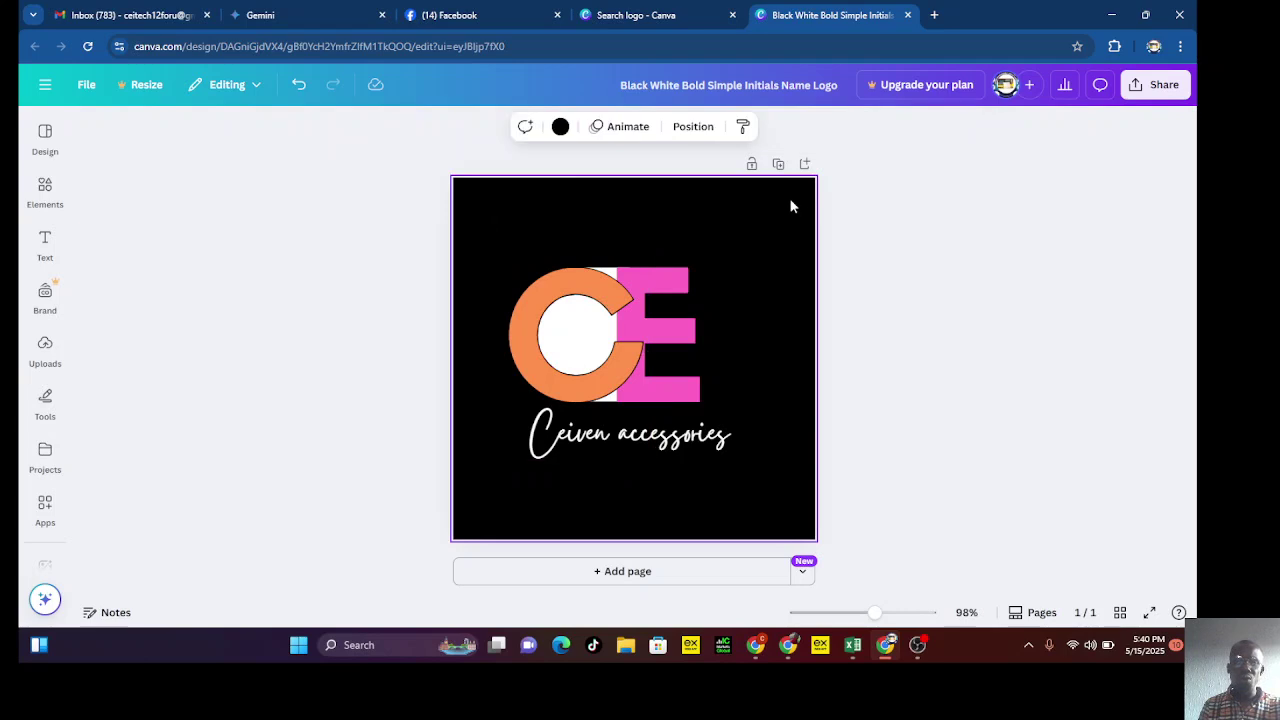
click(558, 127)
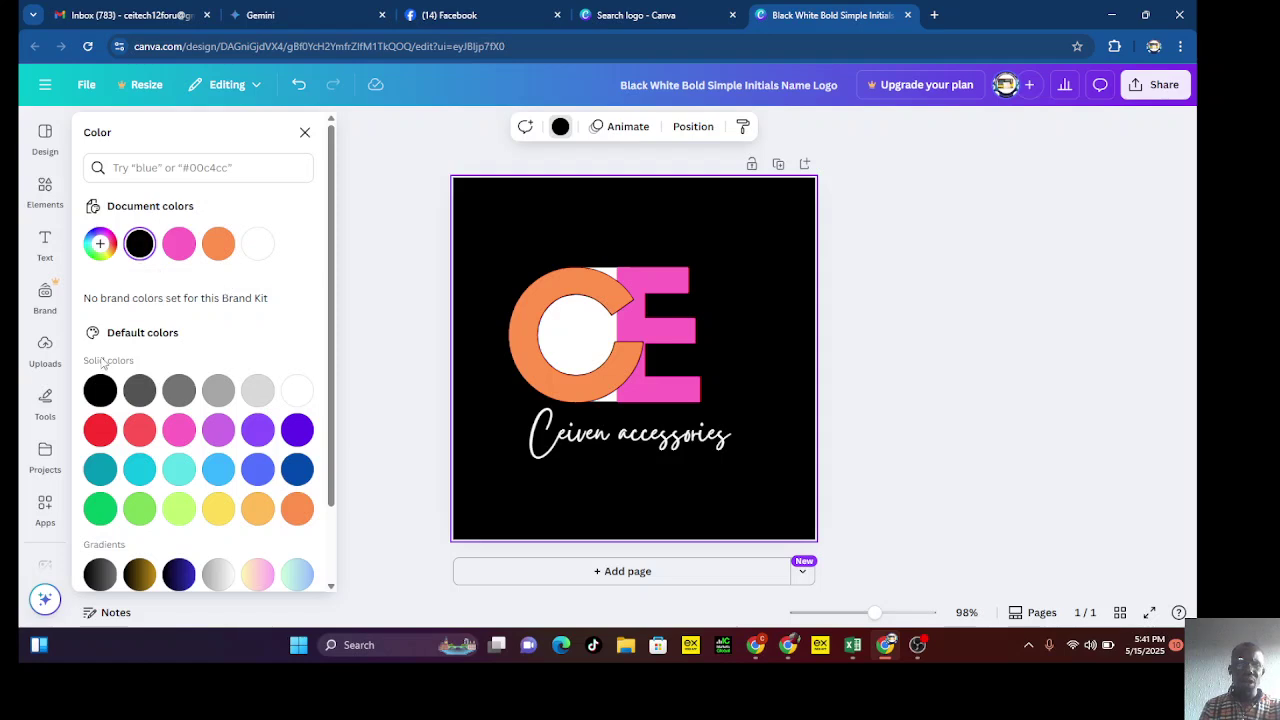
click(219, 391)
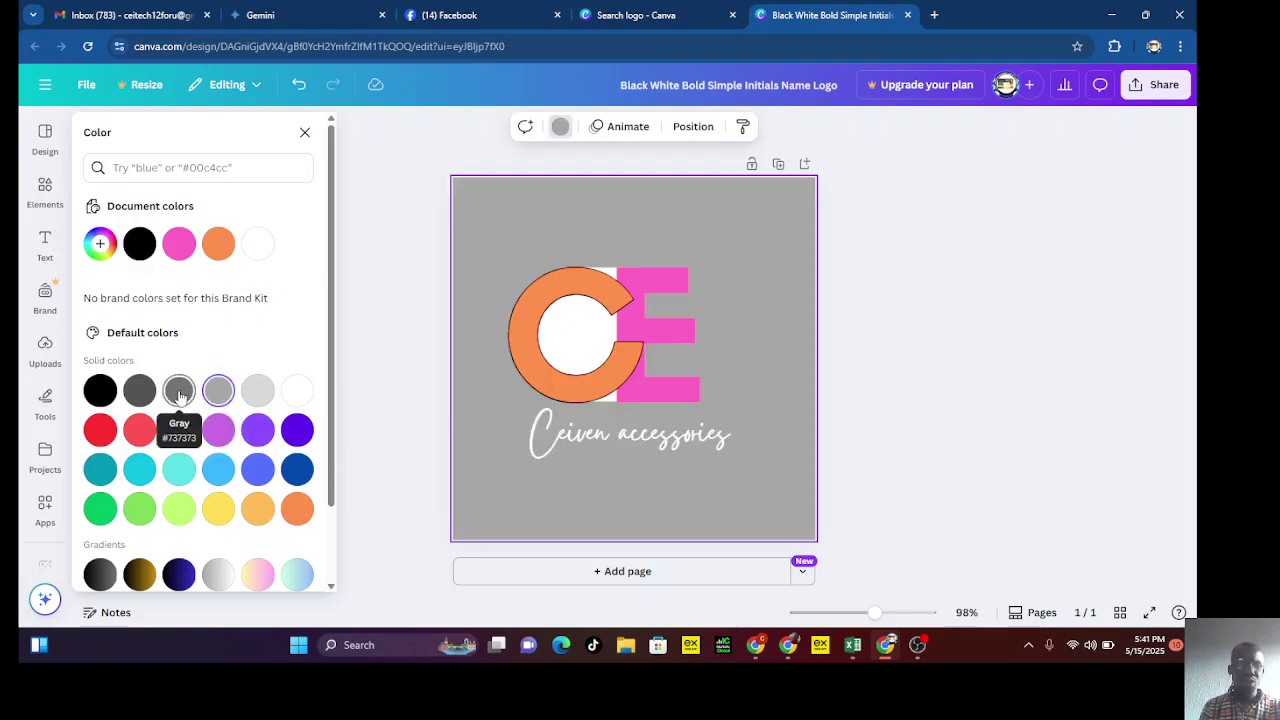
click(179, 391)
click(150, 396)
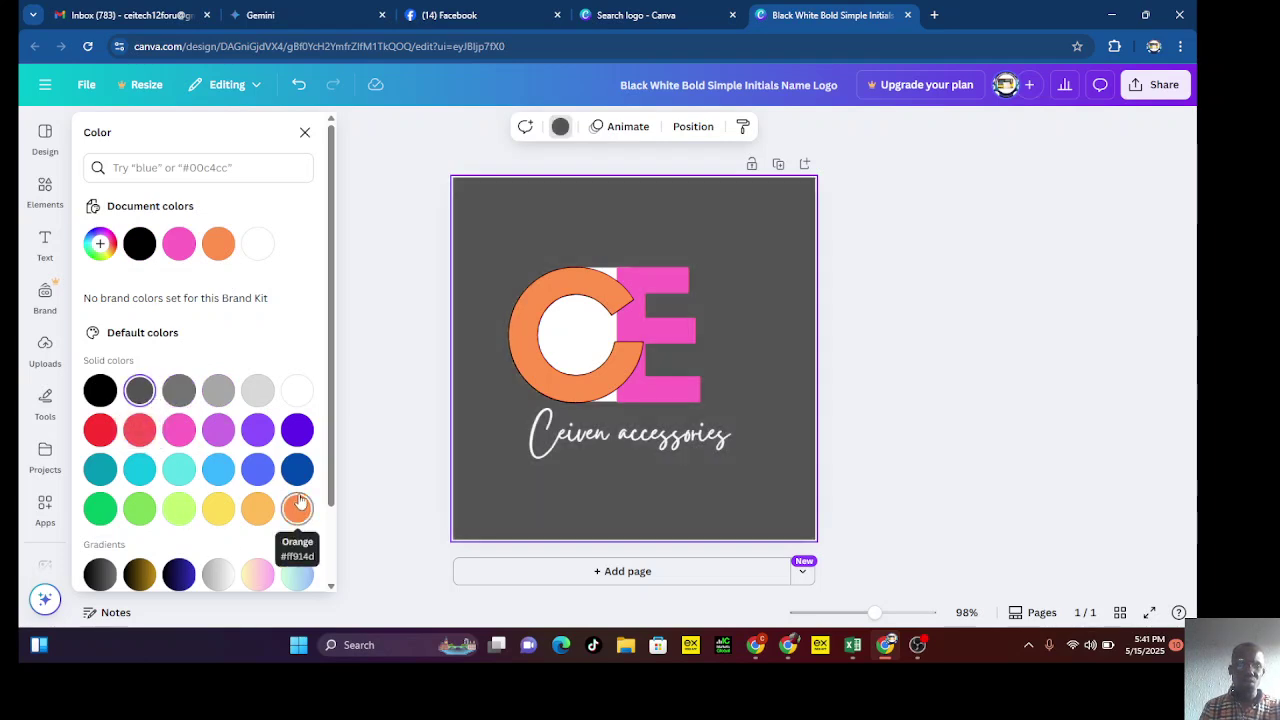
click(261, 510)
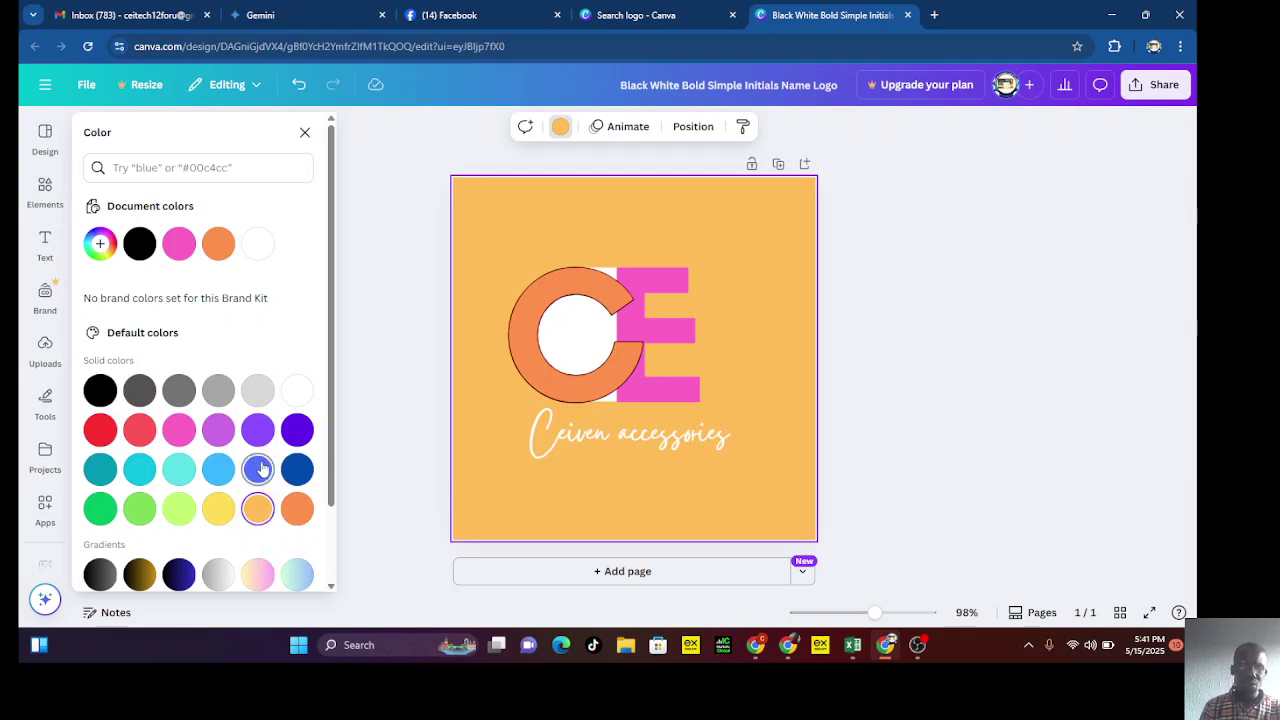
click(221, 438)
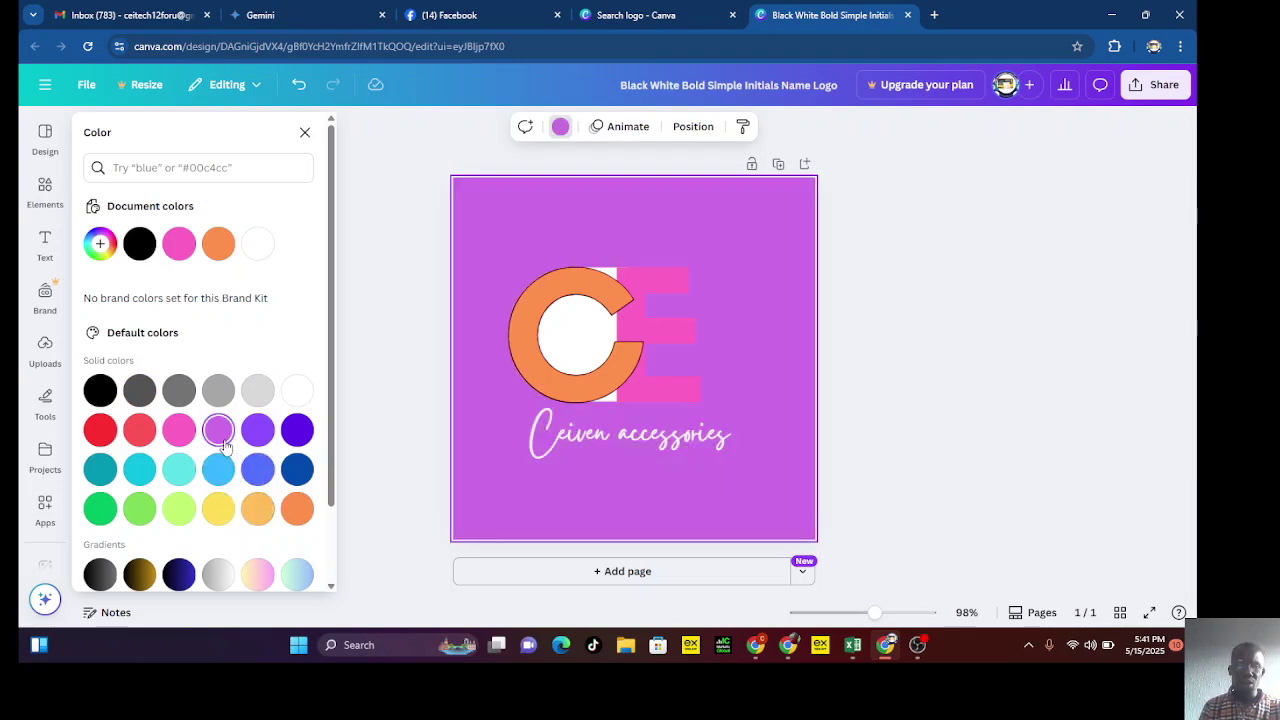
Try pink, coral red, dark blue, green, light purple and orange as the logo's background, and set it to solid light orange.
click(178, 440)
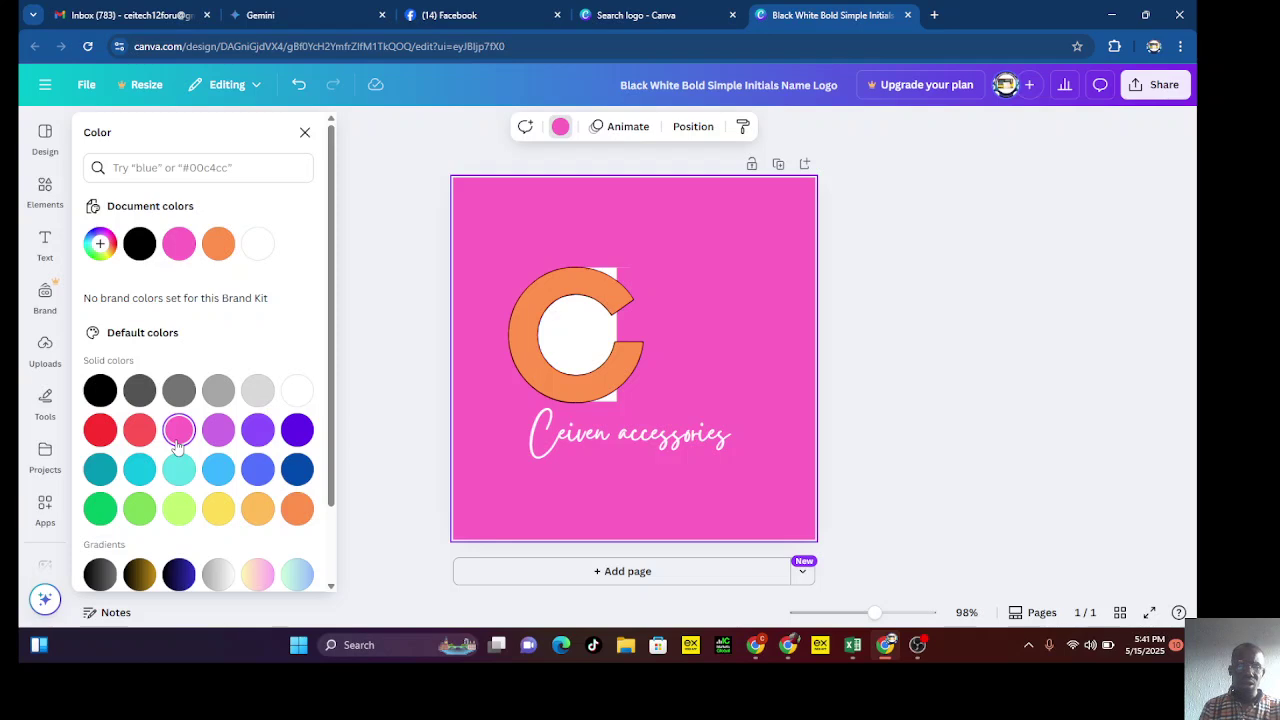
click(140, 432)
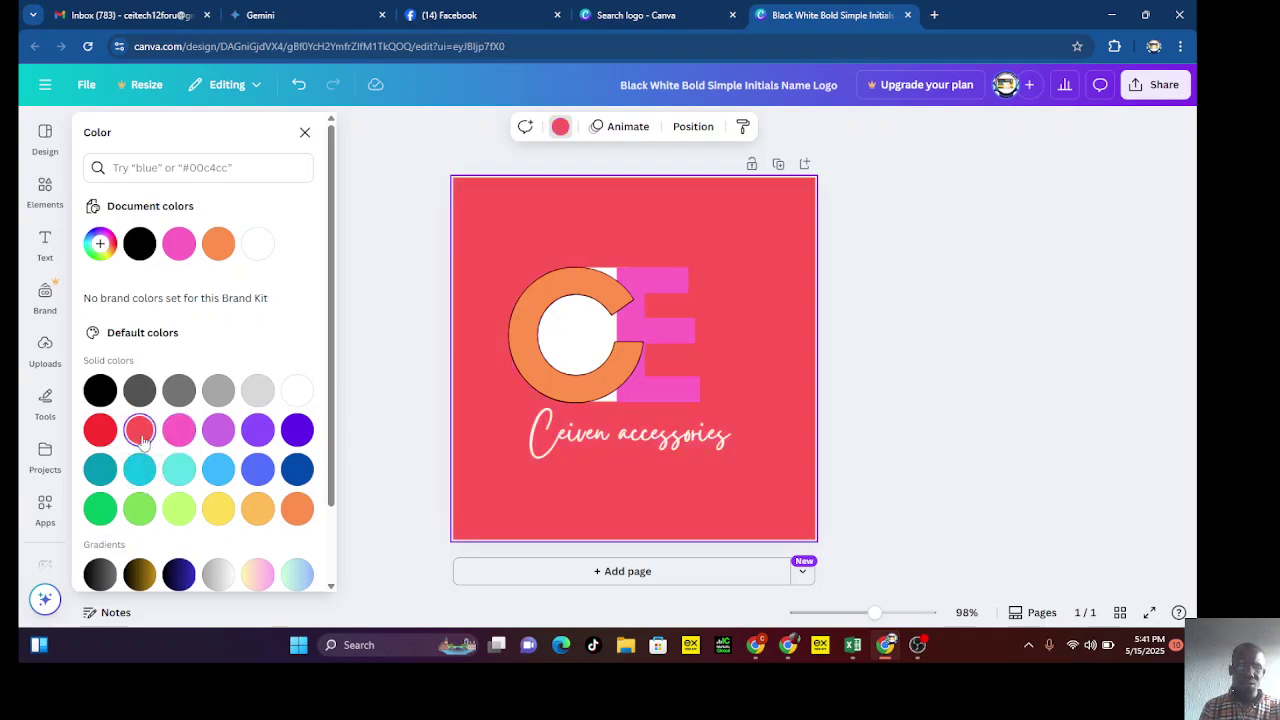
click(295, 470)
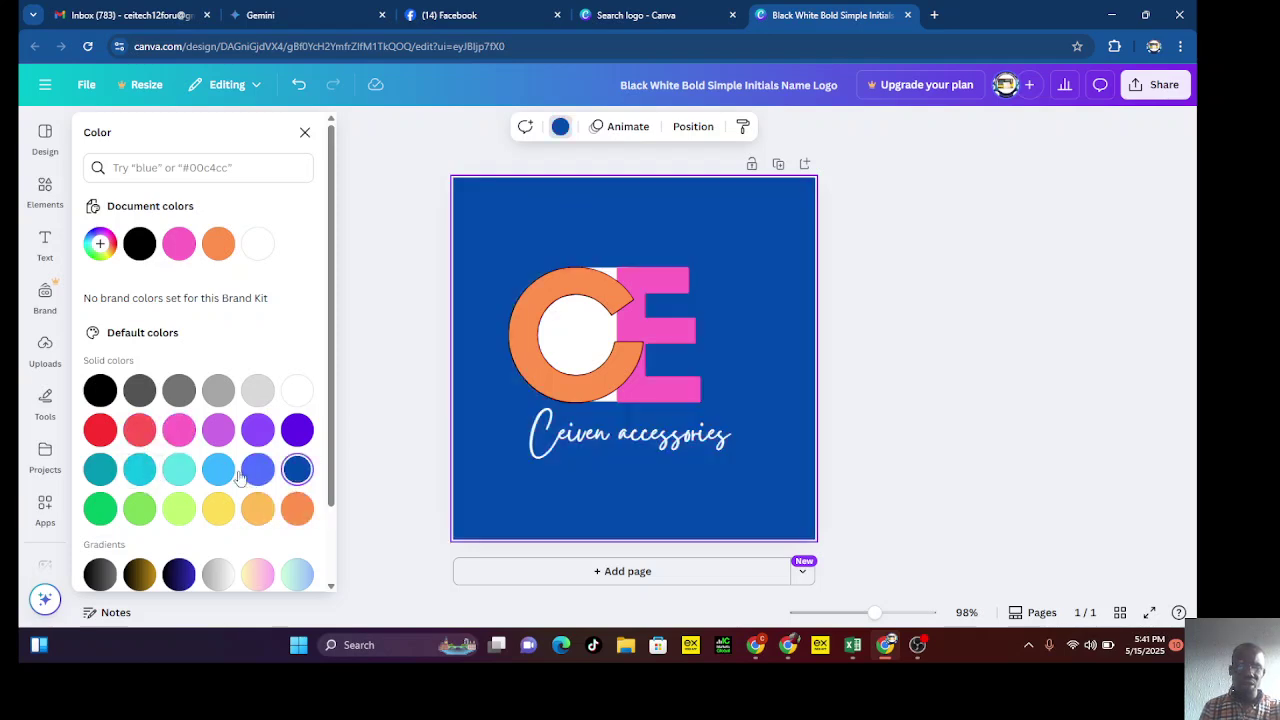
click(100, 509)
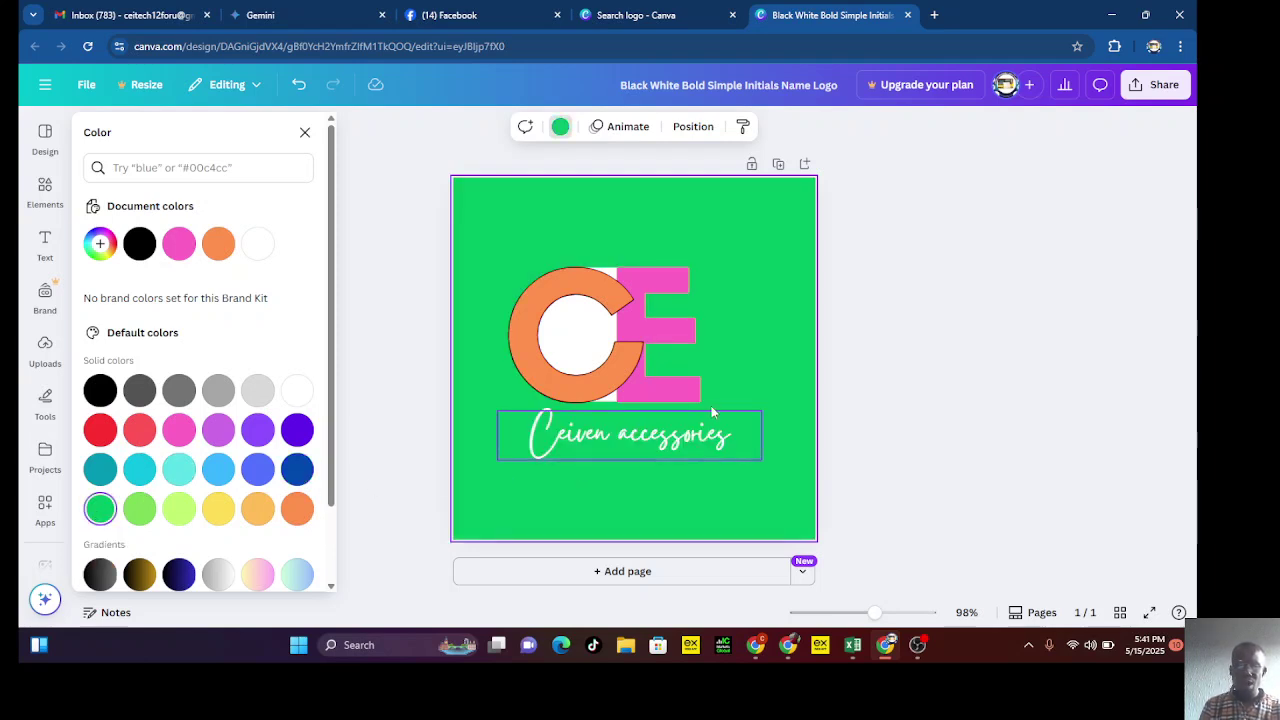
click(213, 431)
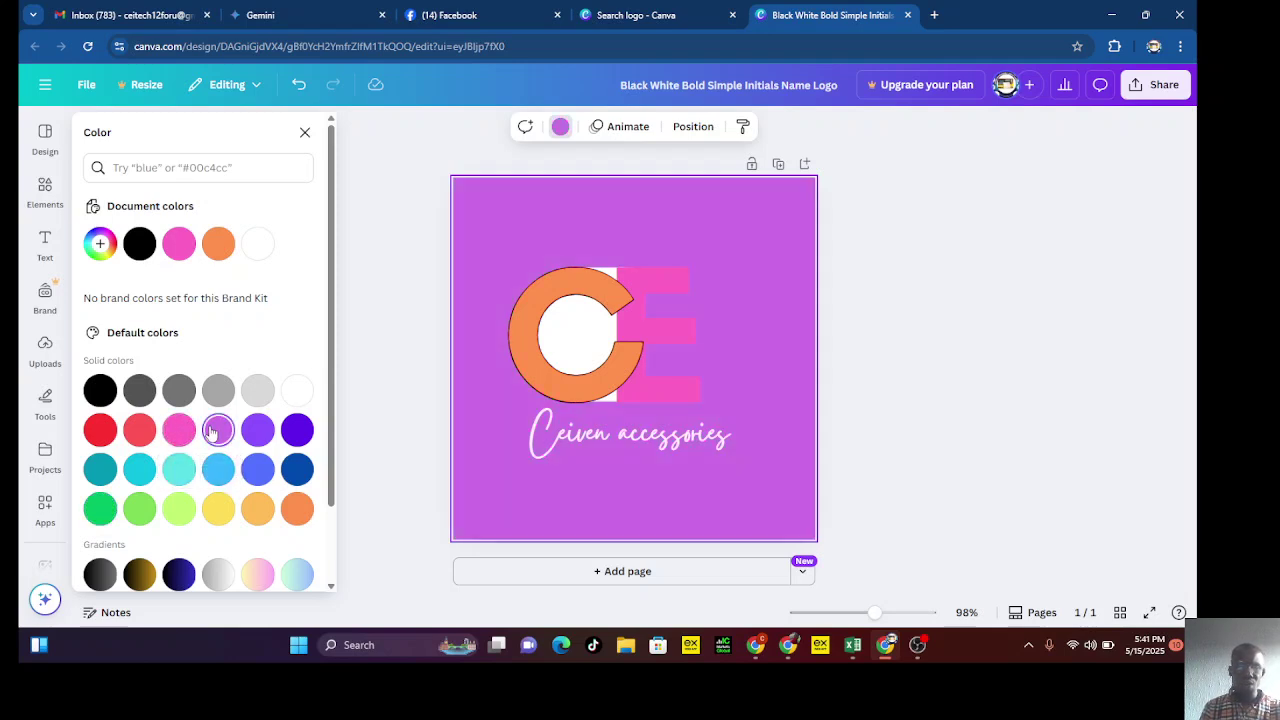
click(297, 511)
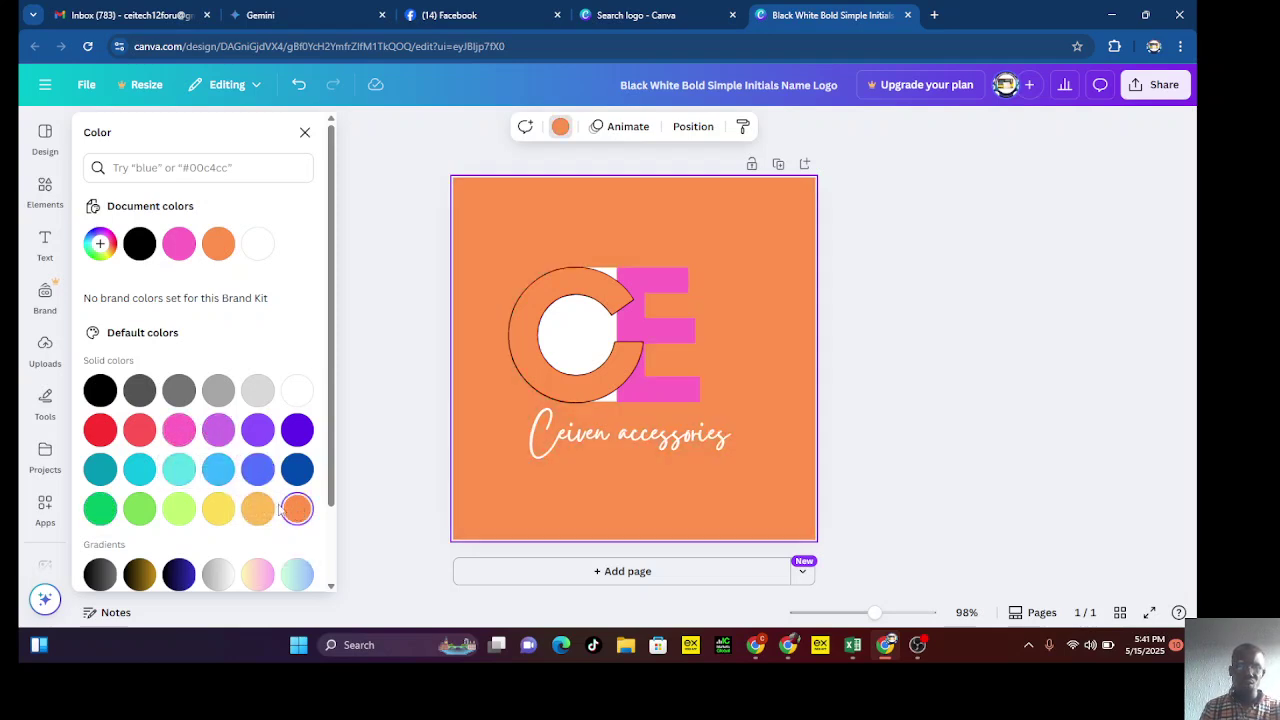
click(259, 510)
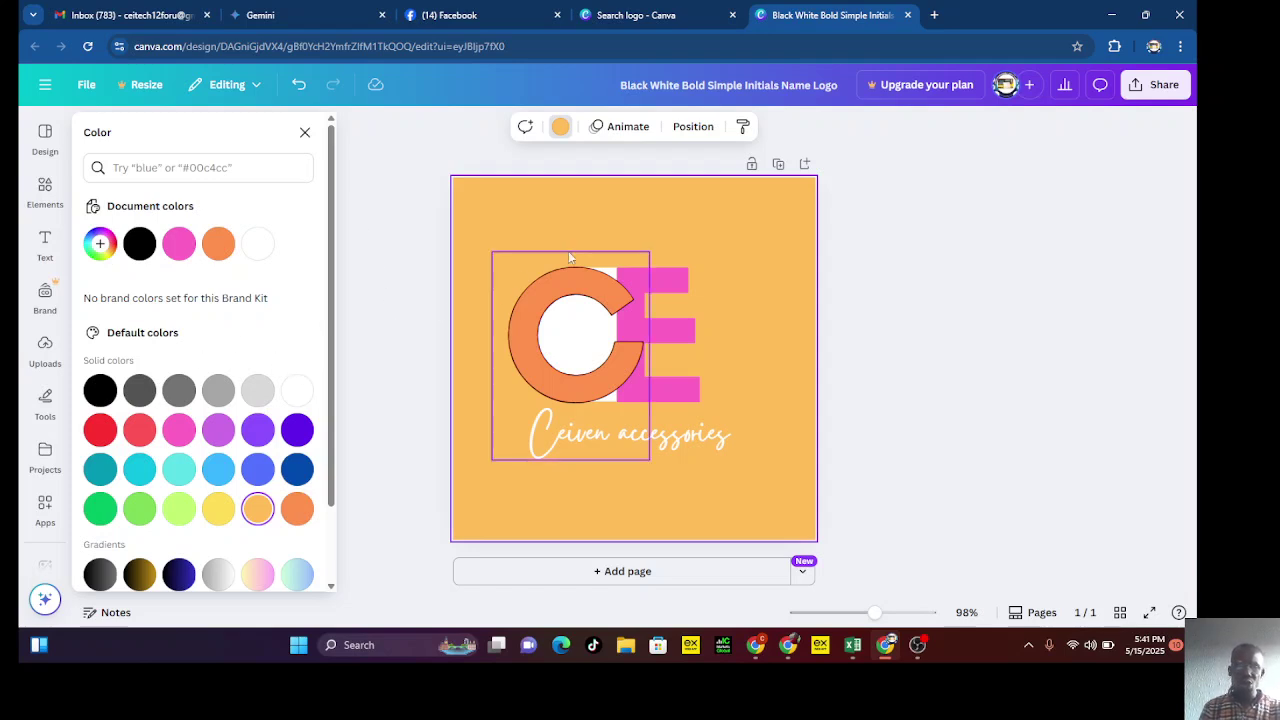
Look through the previously uploaded images, open the file chooser for uploading a new one, and cancel it.
click(41, 359)
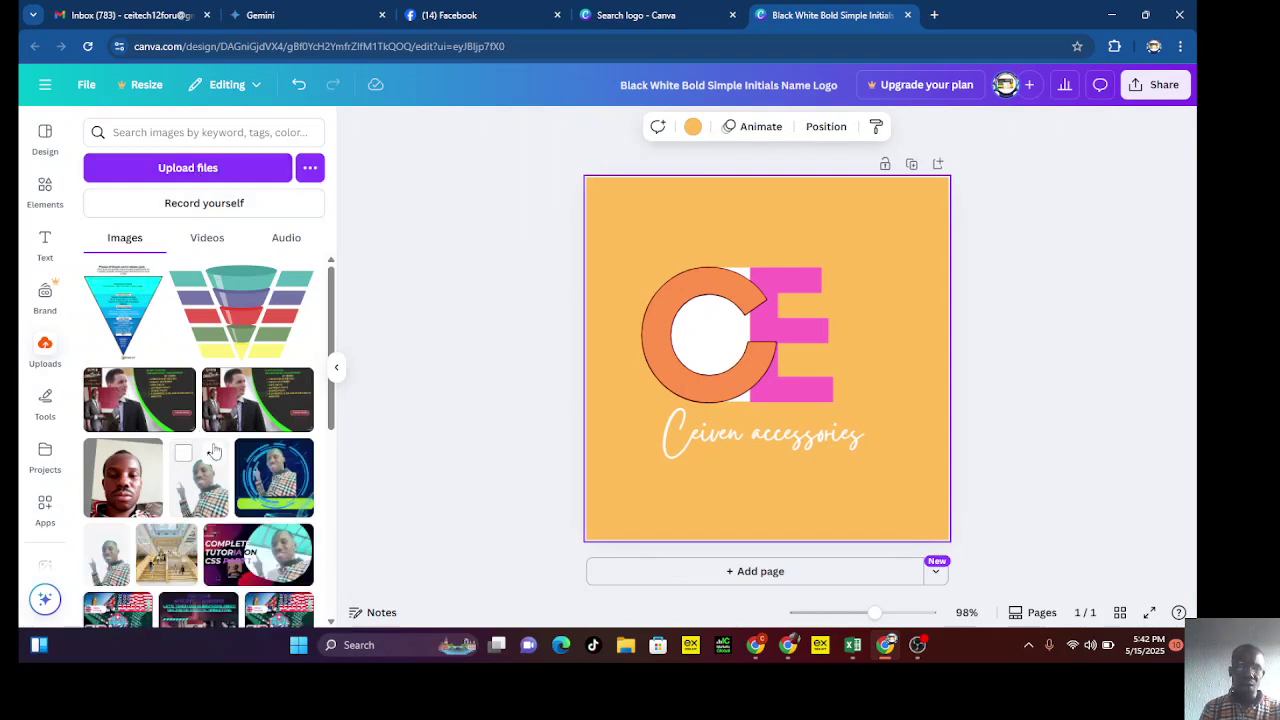
scroll(120, 460, down, 5)
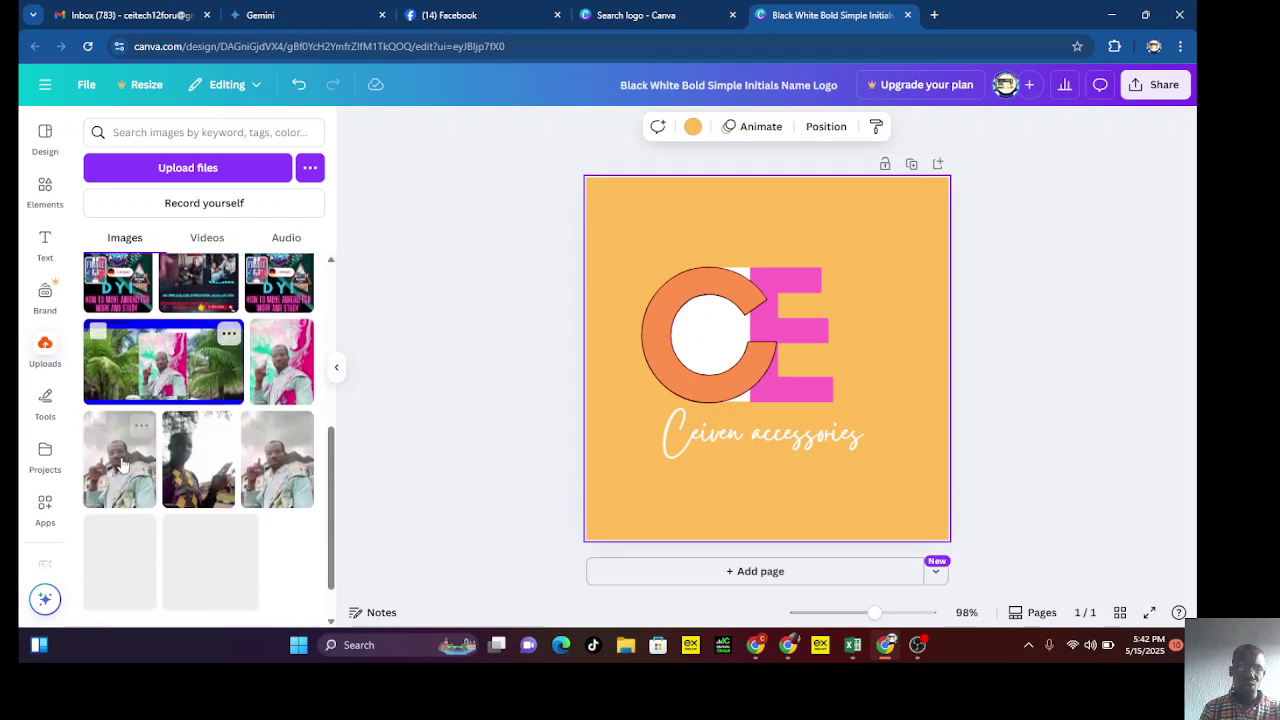
scroll(120, 465, down, 1)
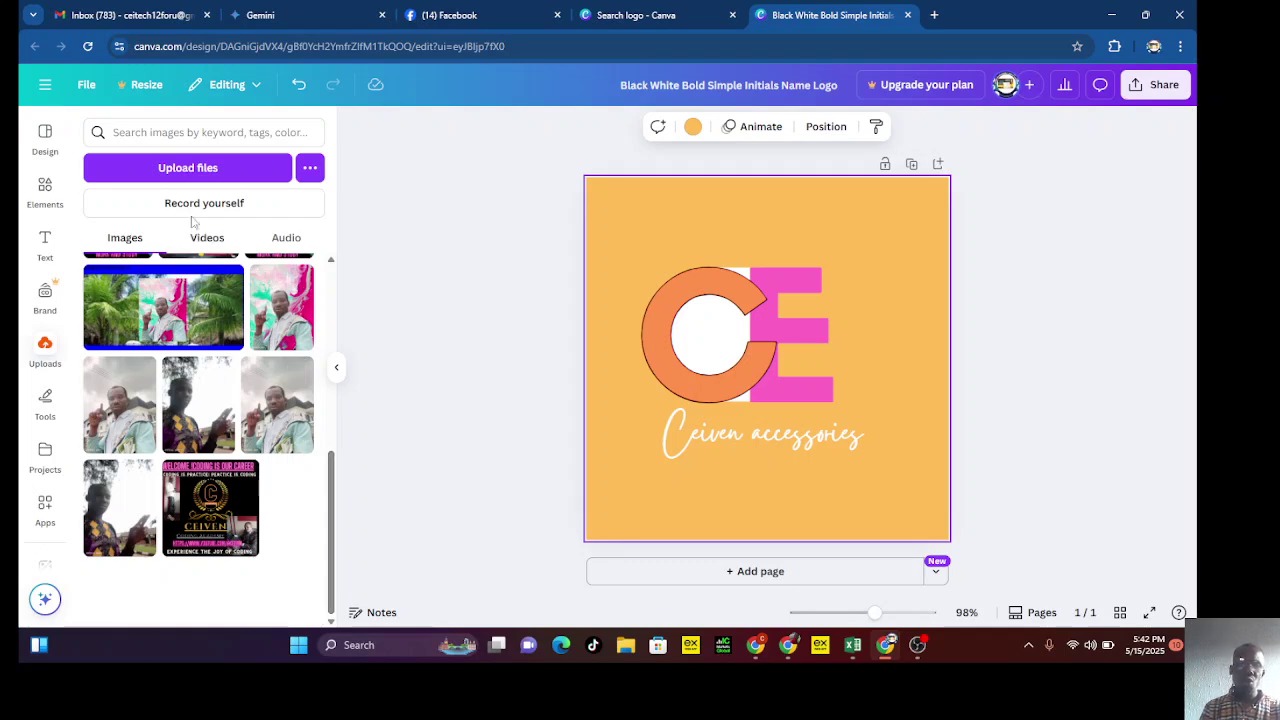
click(184, 172)
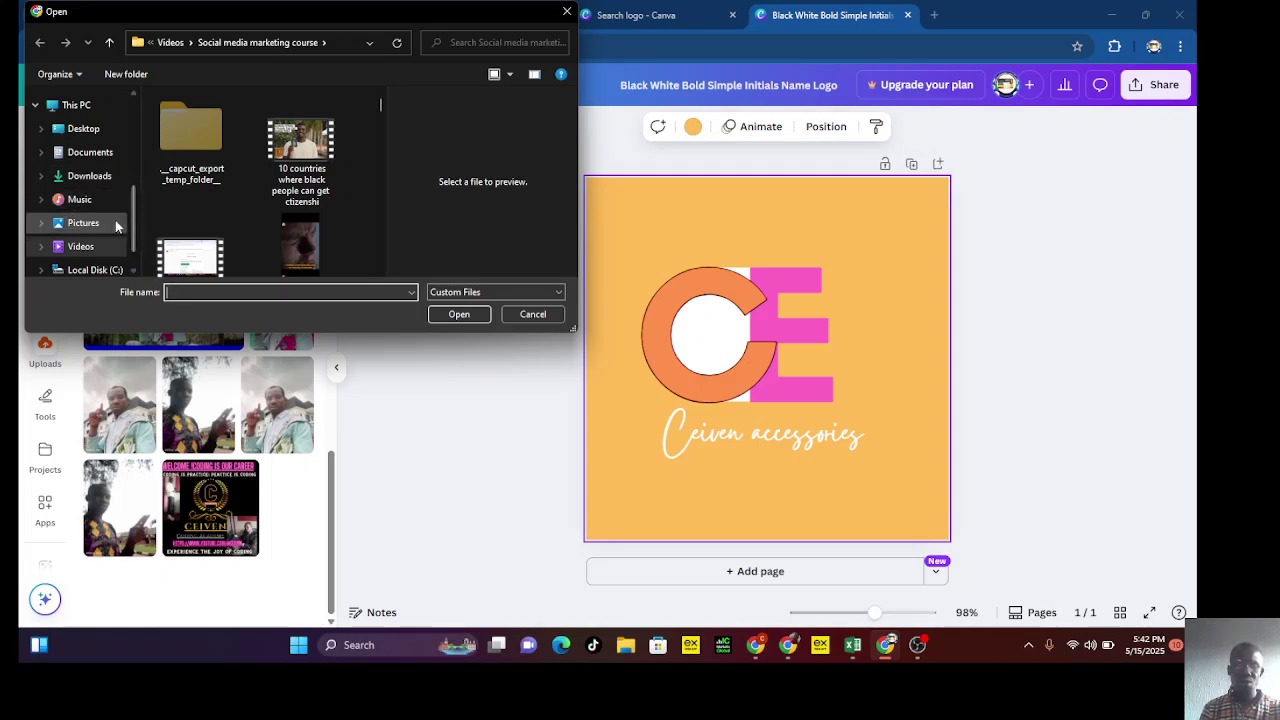
click(532, 314)
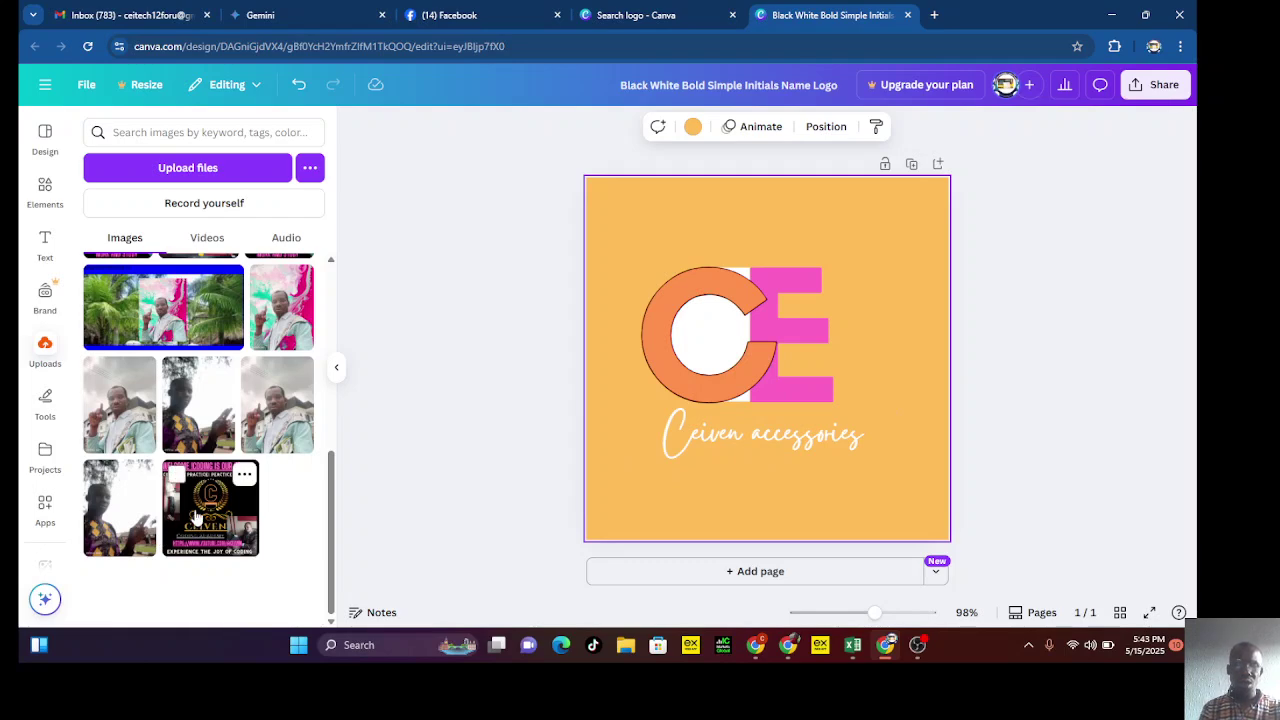
Try to place the uploaded black-and-gold Ceiven image onto the logo design.
drag(198, 525, 578, 326)
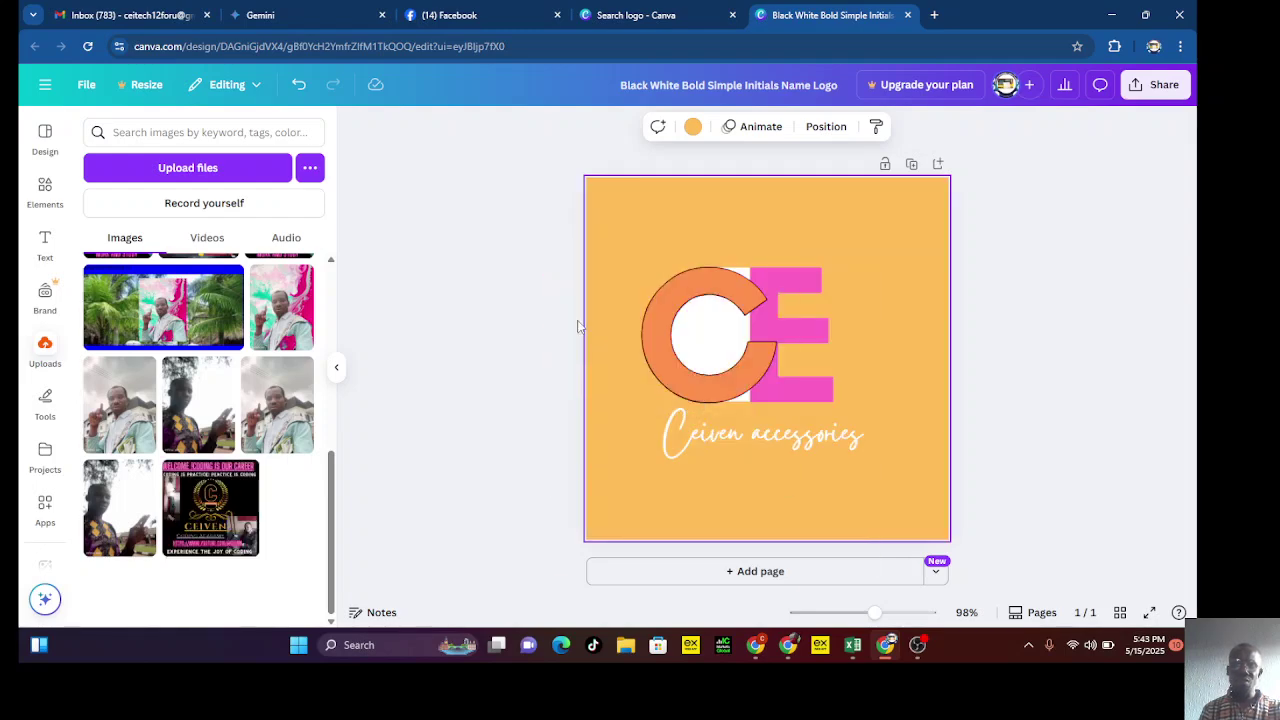
drag(231, 527, 345, 446)
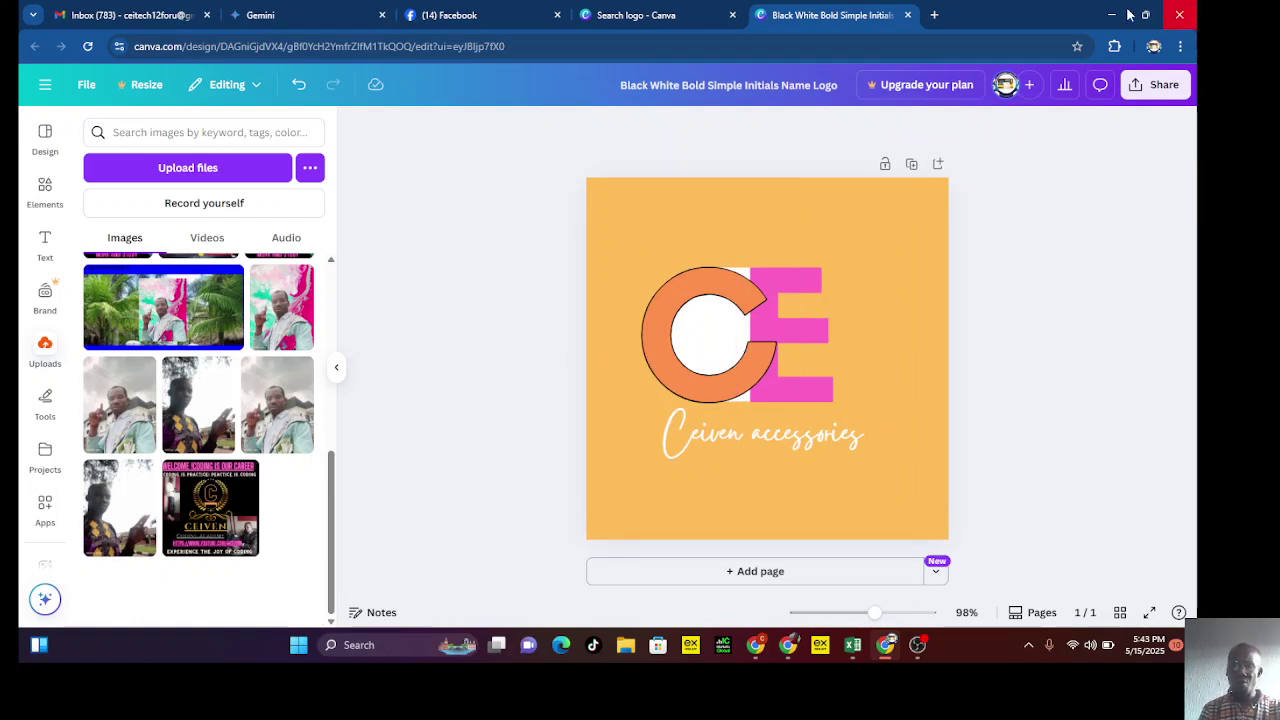
Download the logo design as a PNG at size 1 (500 × 500 px), keeping the other download options unchanged.
click(1152, 88)
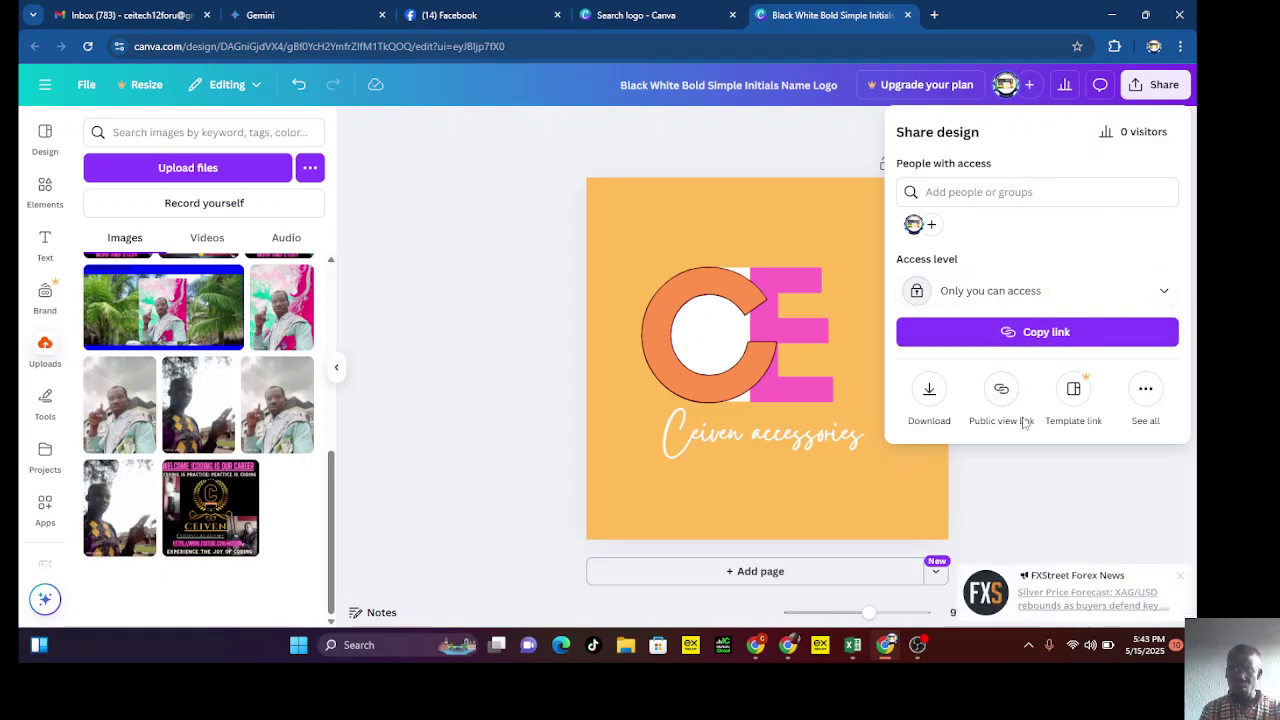
click(929, 394)
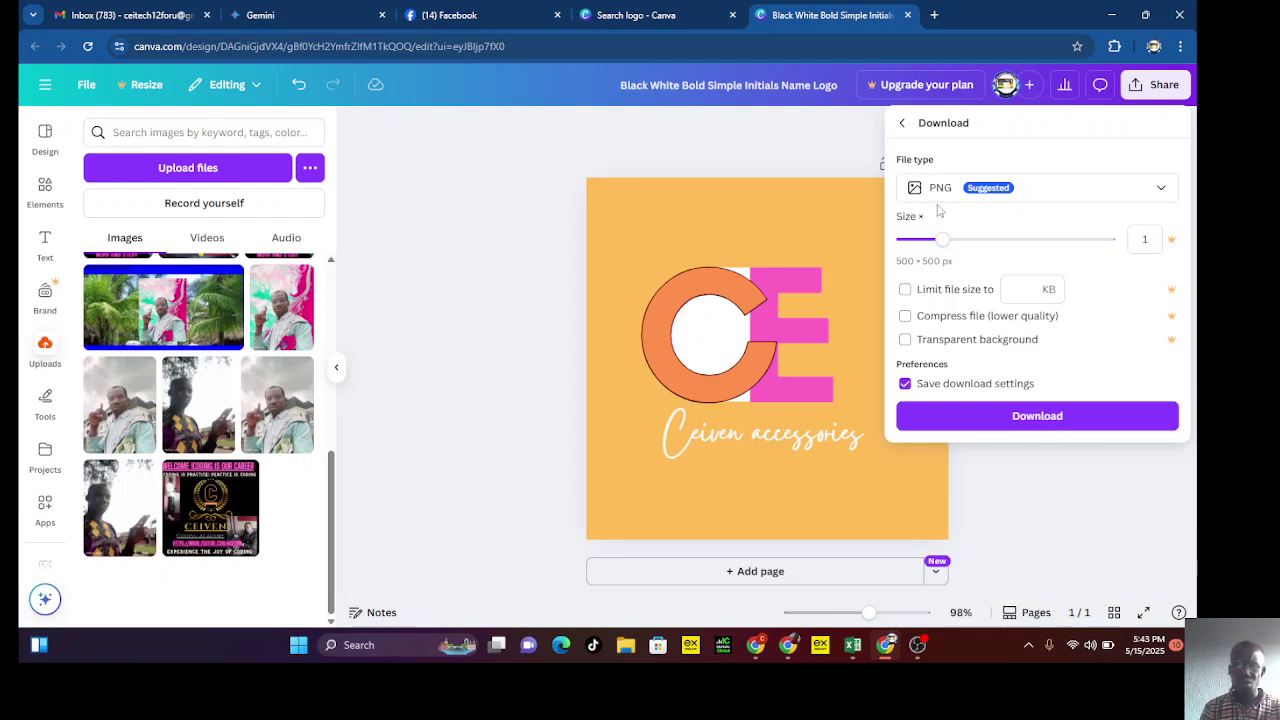
click(1170, 190)
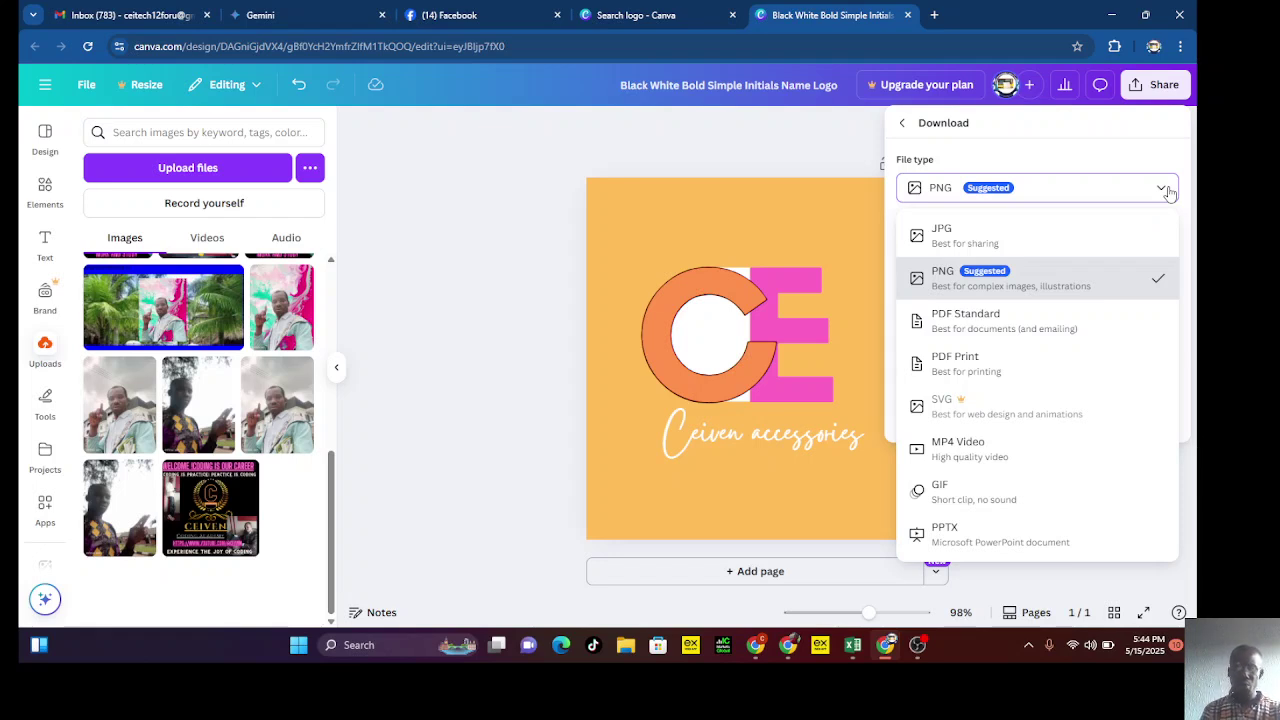
click(1105, 187)
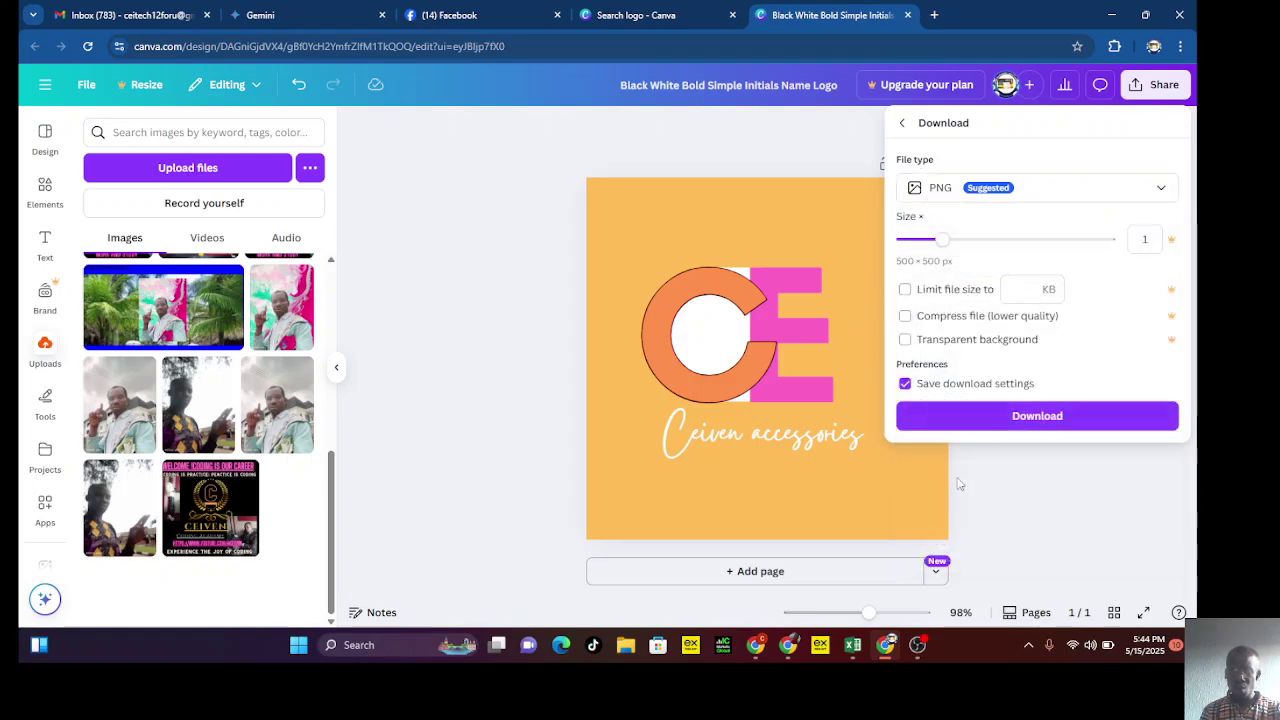
click(1030, 428)
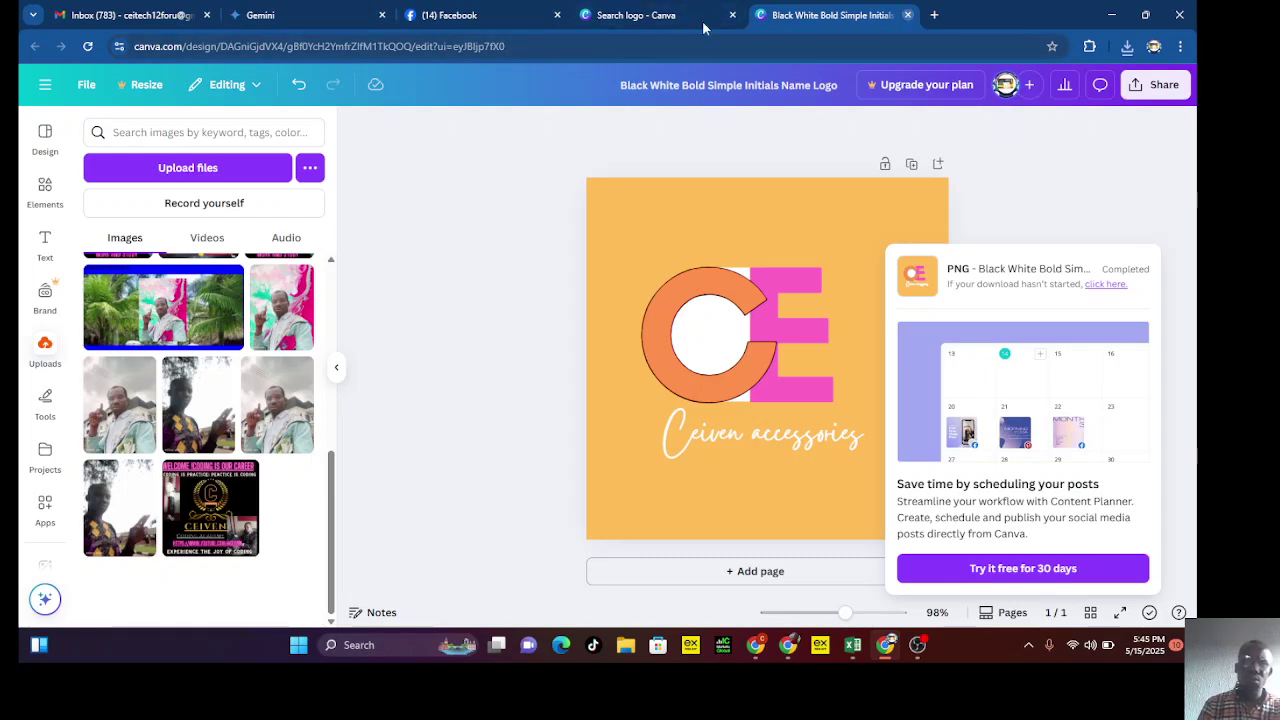
Close the logo design, return to the template search page, and search the templates for "facebook cover".
click(908, 16)
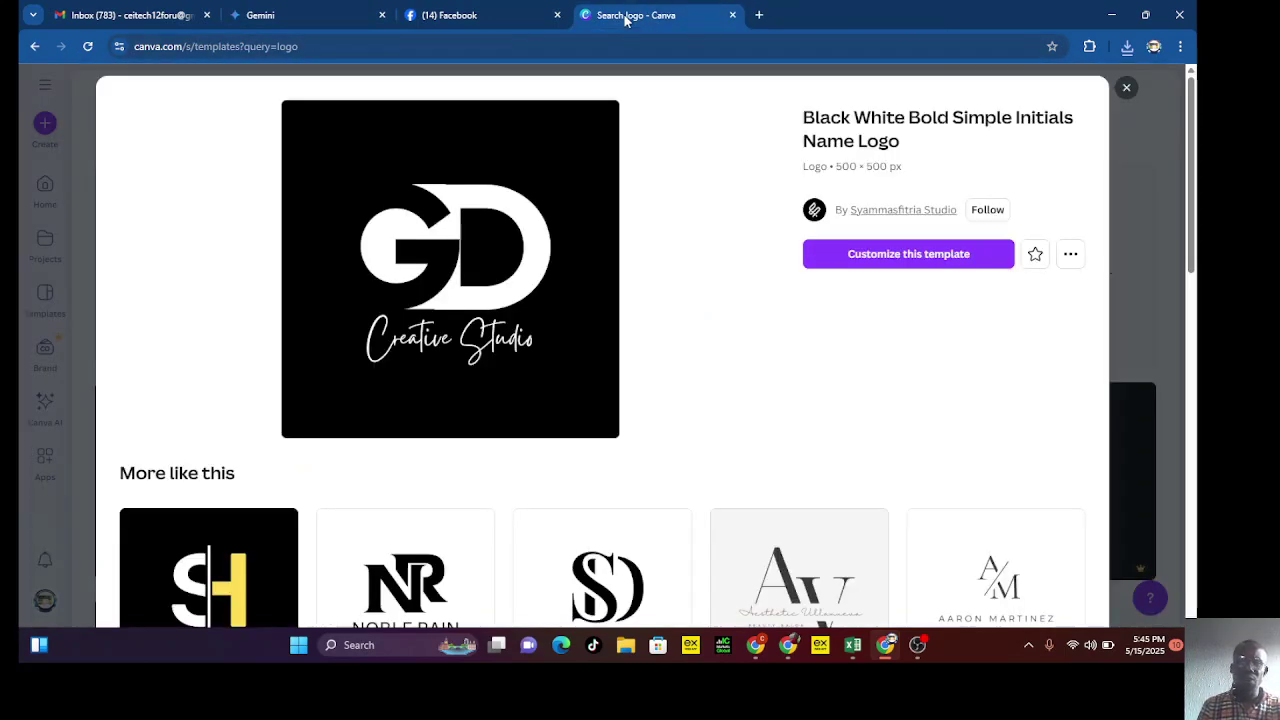
click(34, 46)
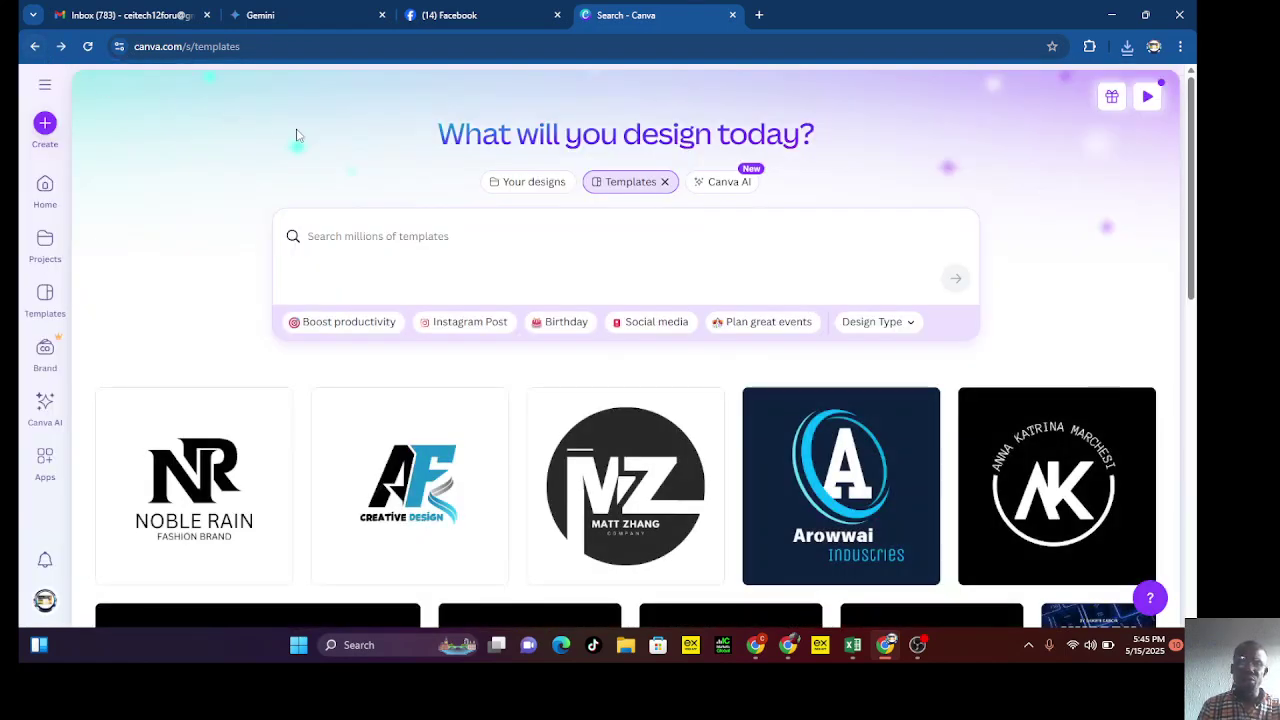
click(367, 236)
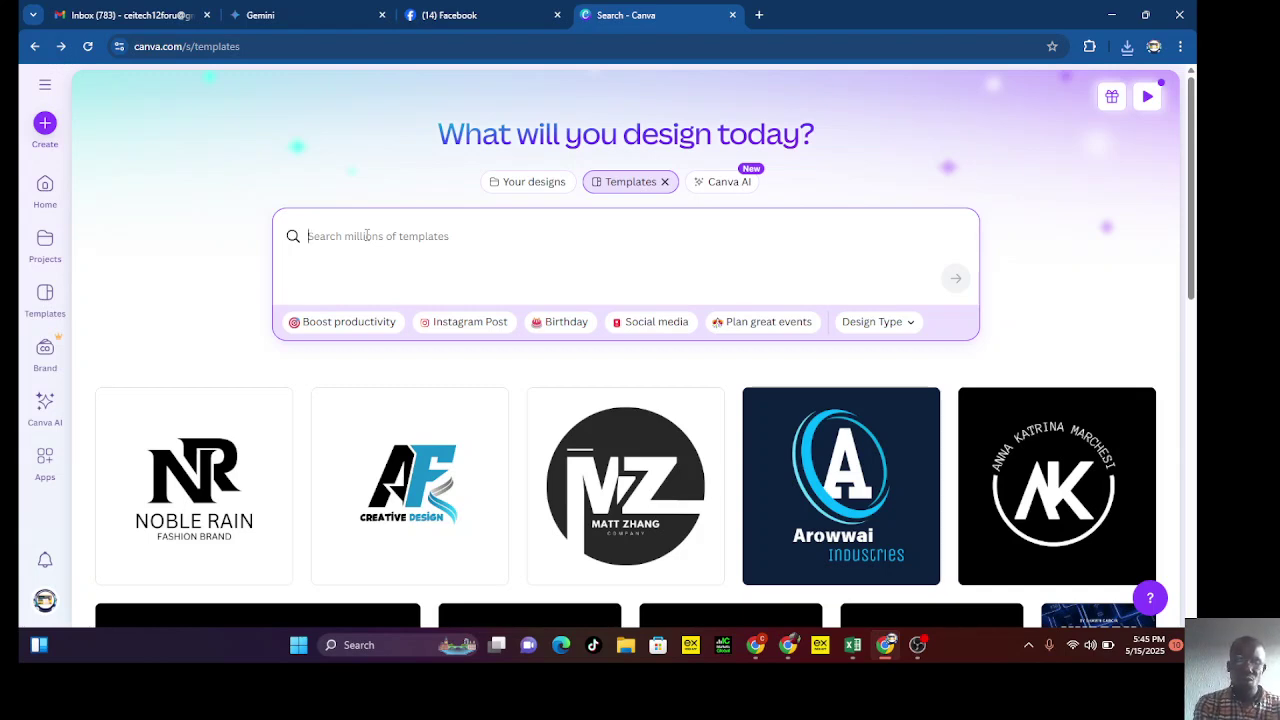
text(fac)
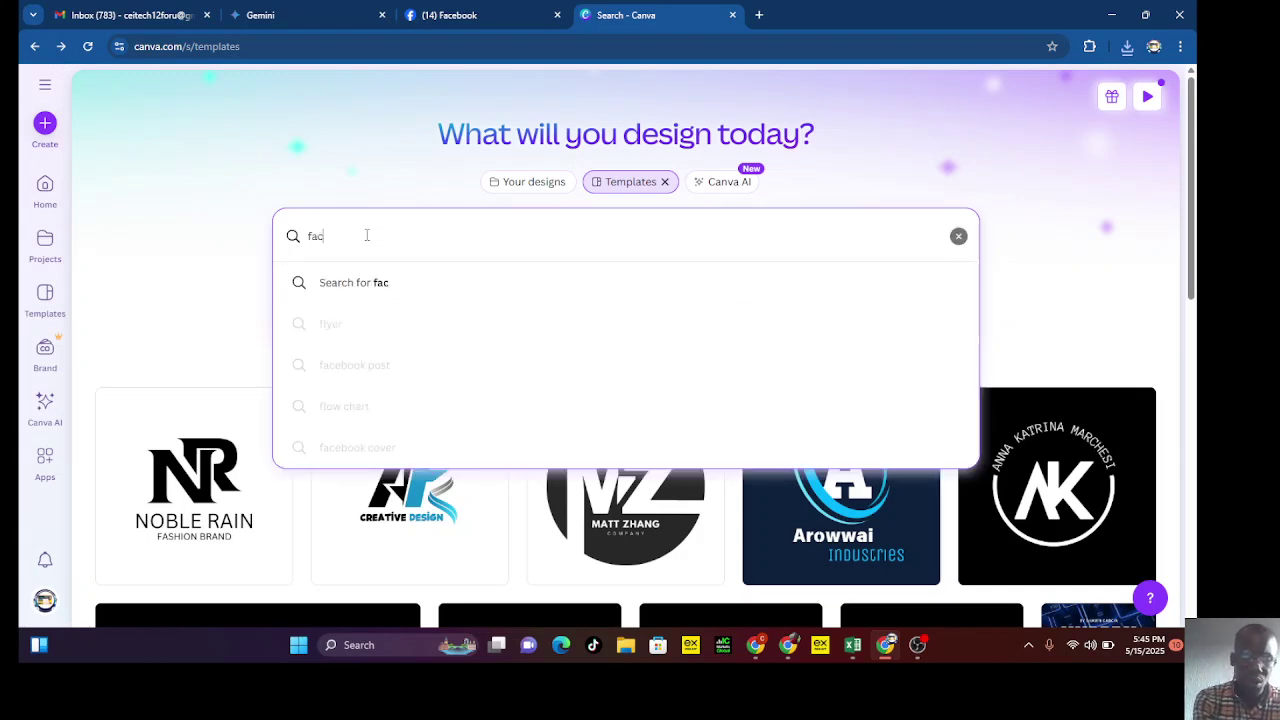
text(e)
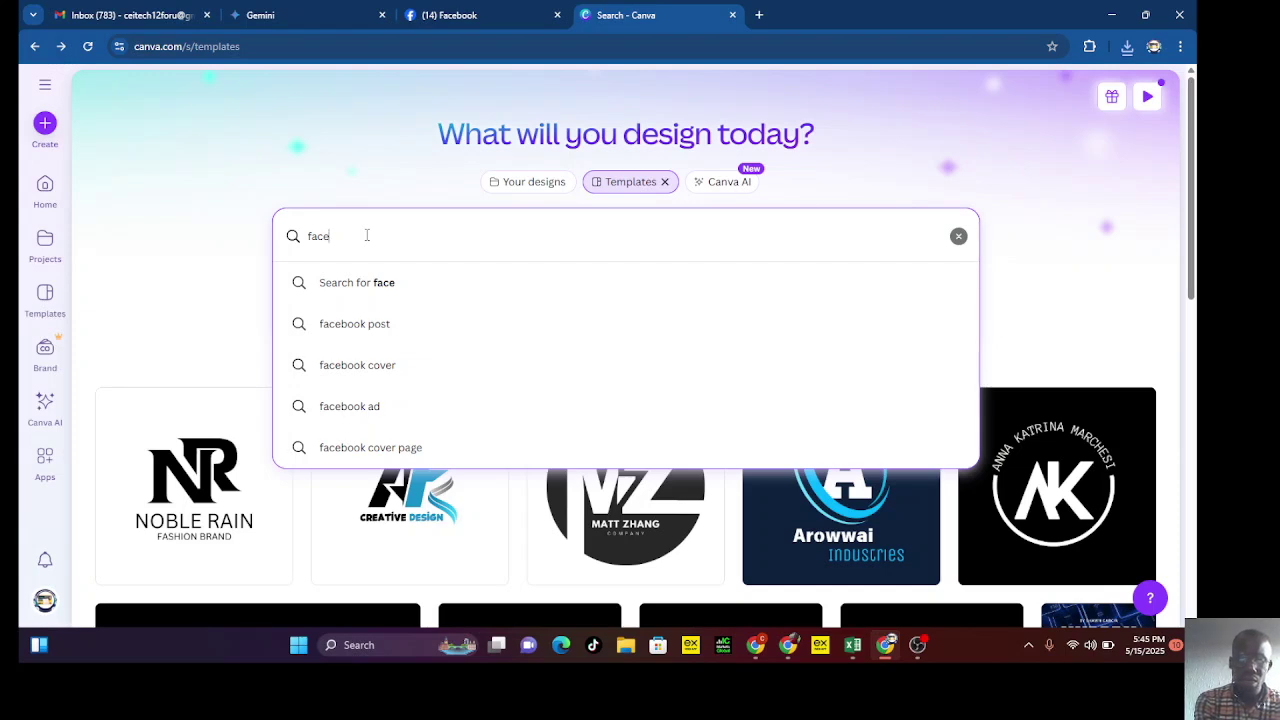
text(book)
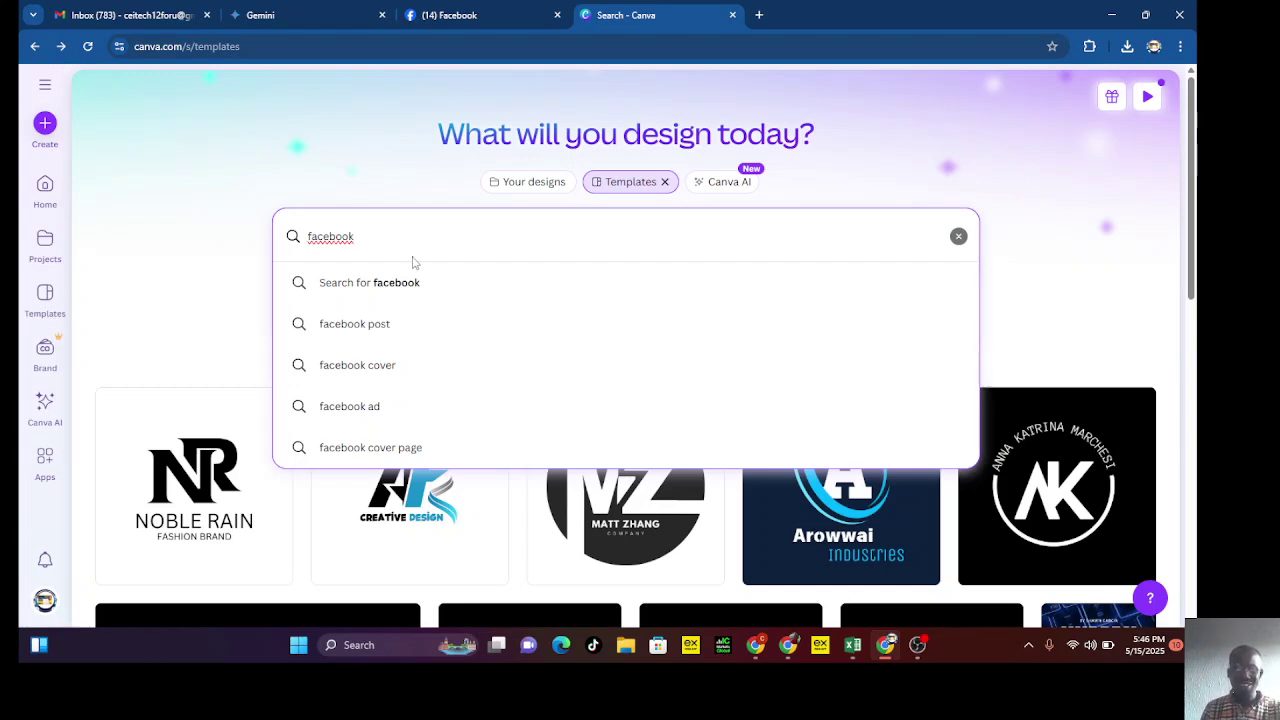
click(366, 364)
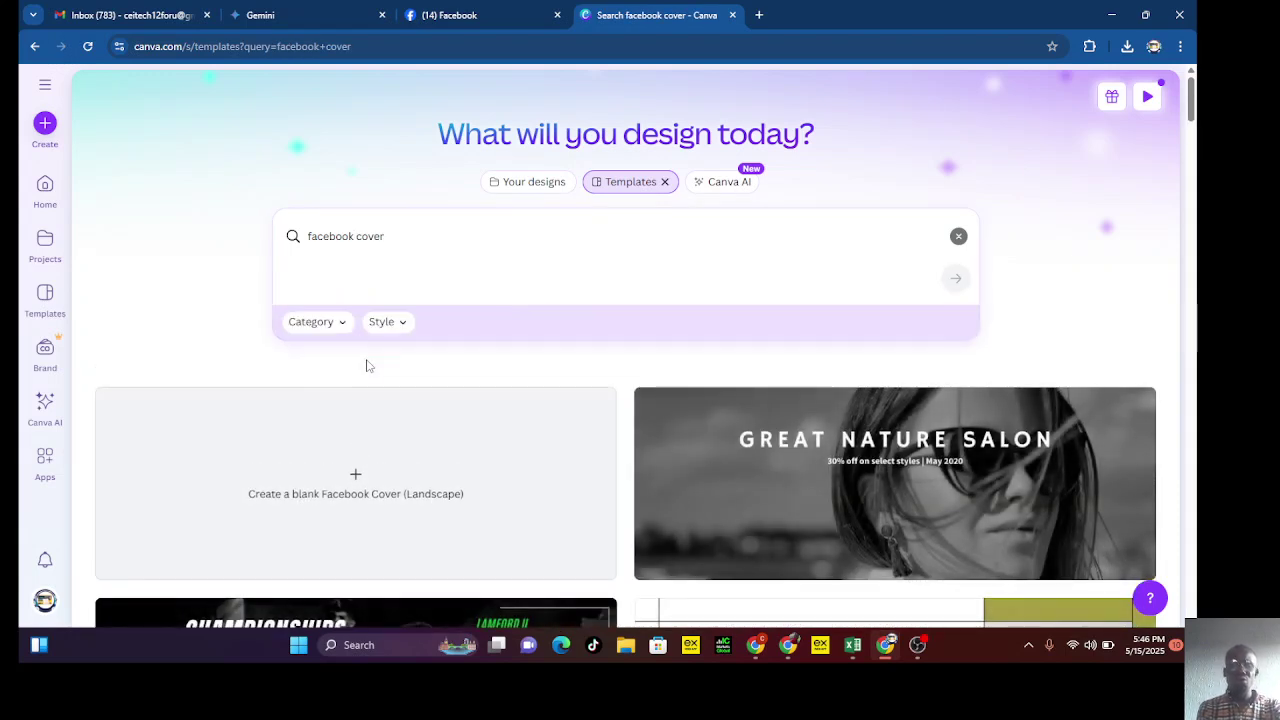
Examine the Facebook cover templates for a design that would suit the brand's page.
scroll(330, 355, down, 3)
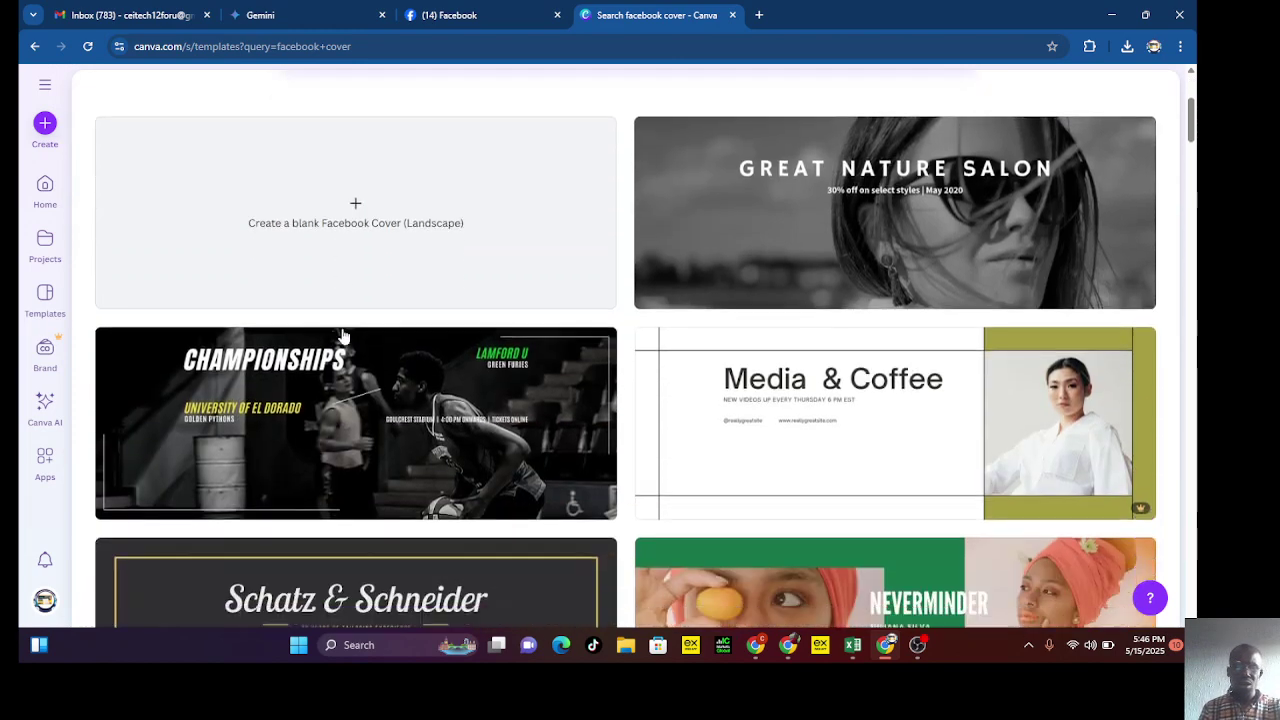
scroll(332, 346, down, 3)
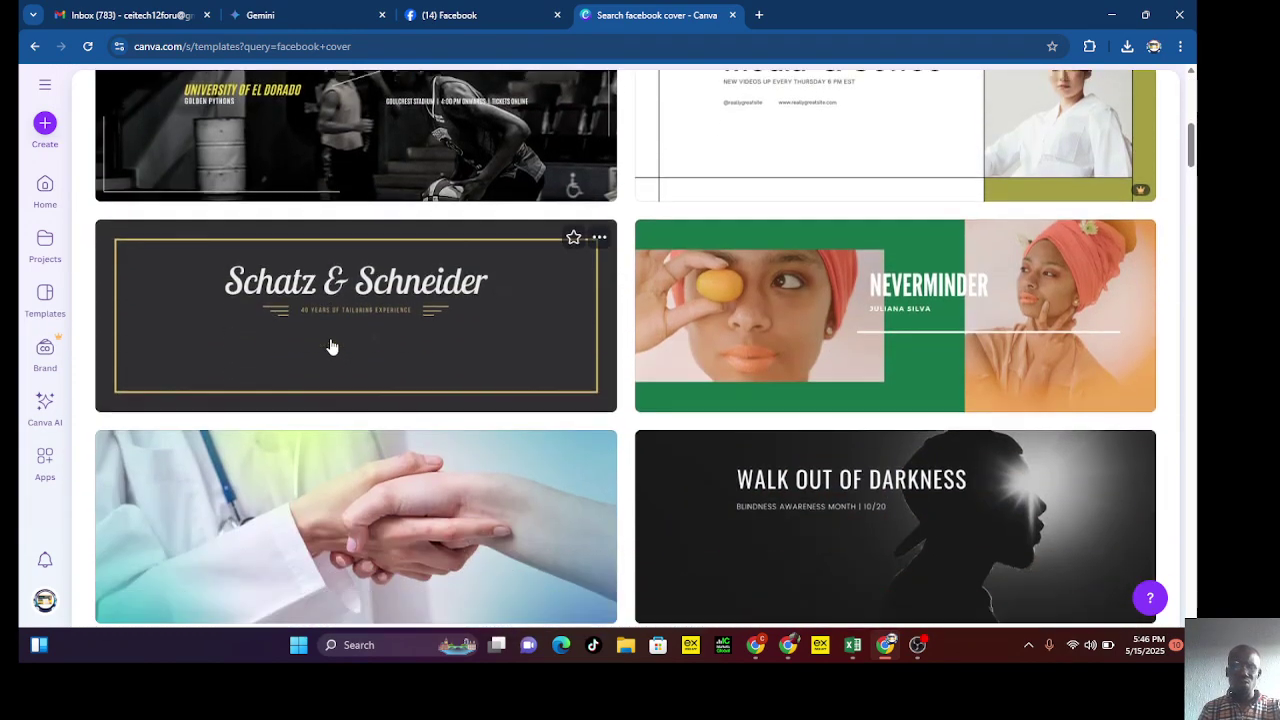
scroll(332, 346, down, 2)
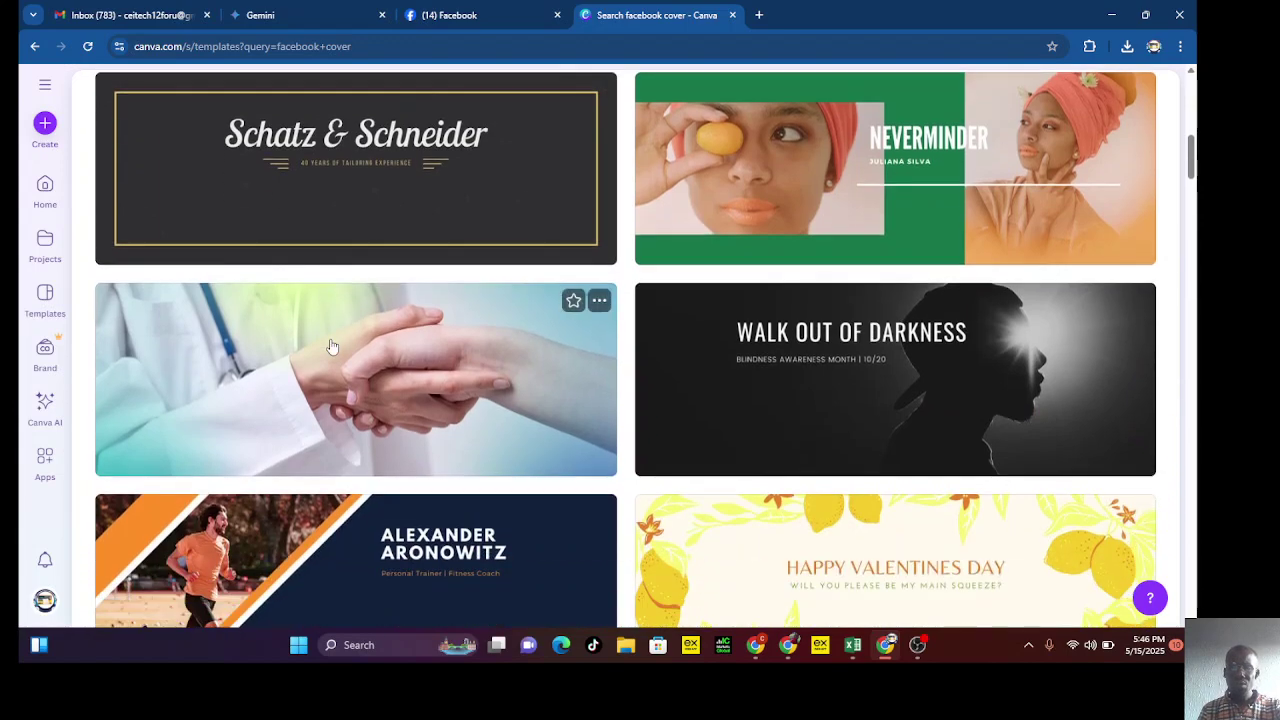
scroll(332, 346, down, 3)
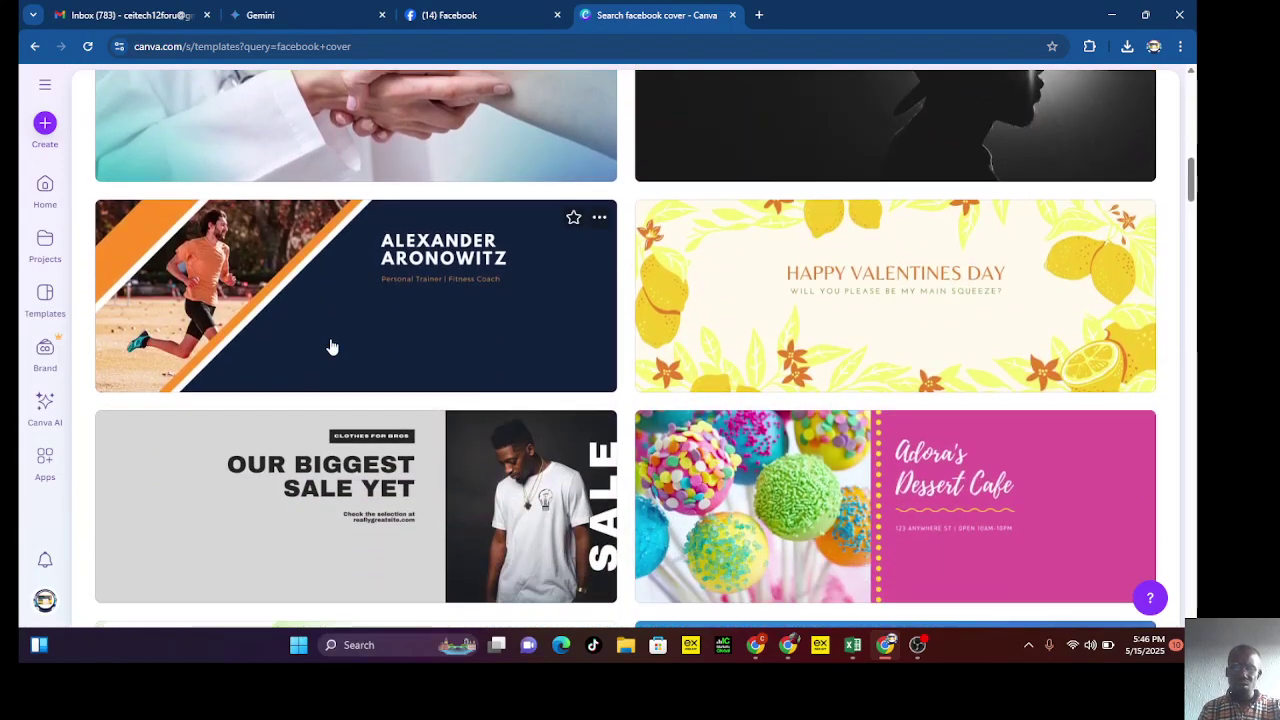
scroll(332, 346, down, 5)
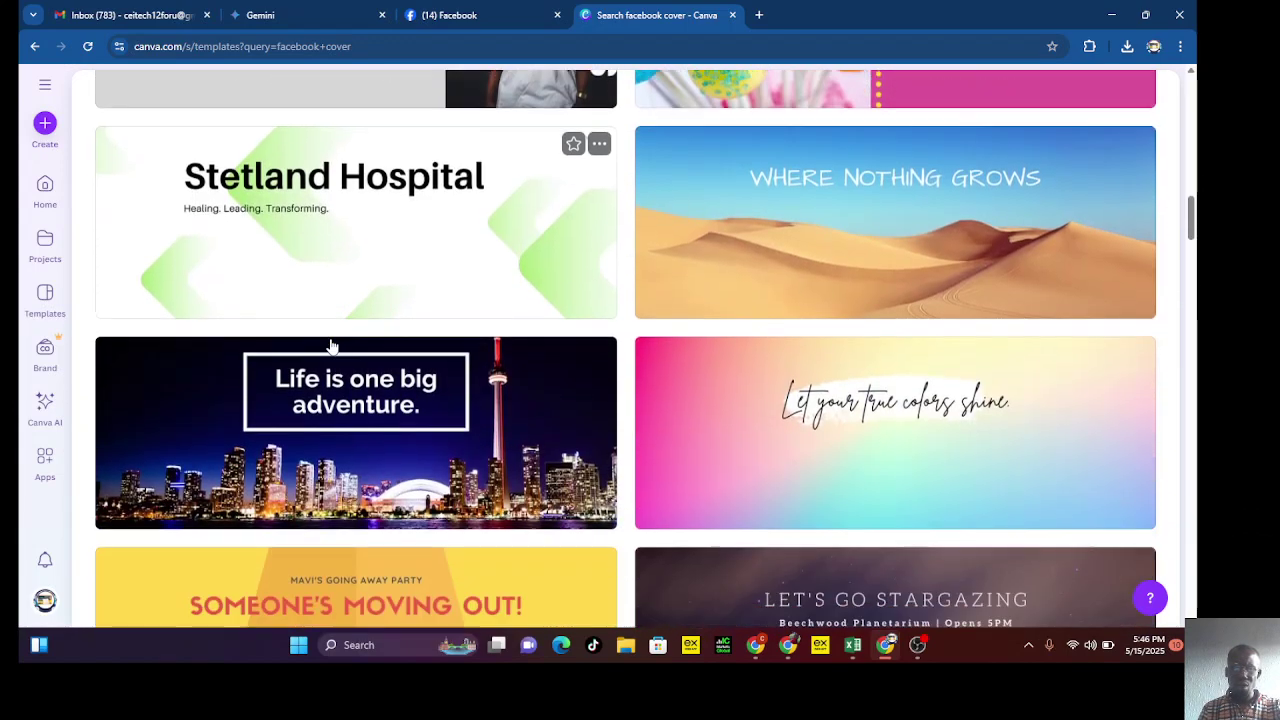
scroll(332, 346, down, 3)
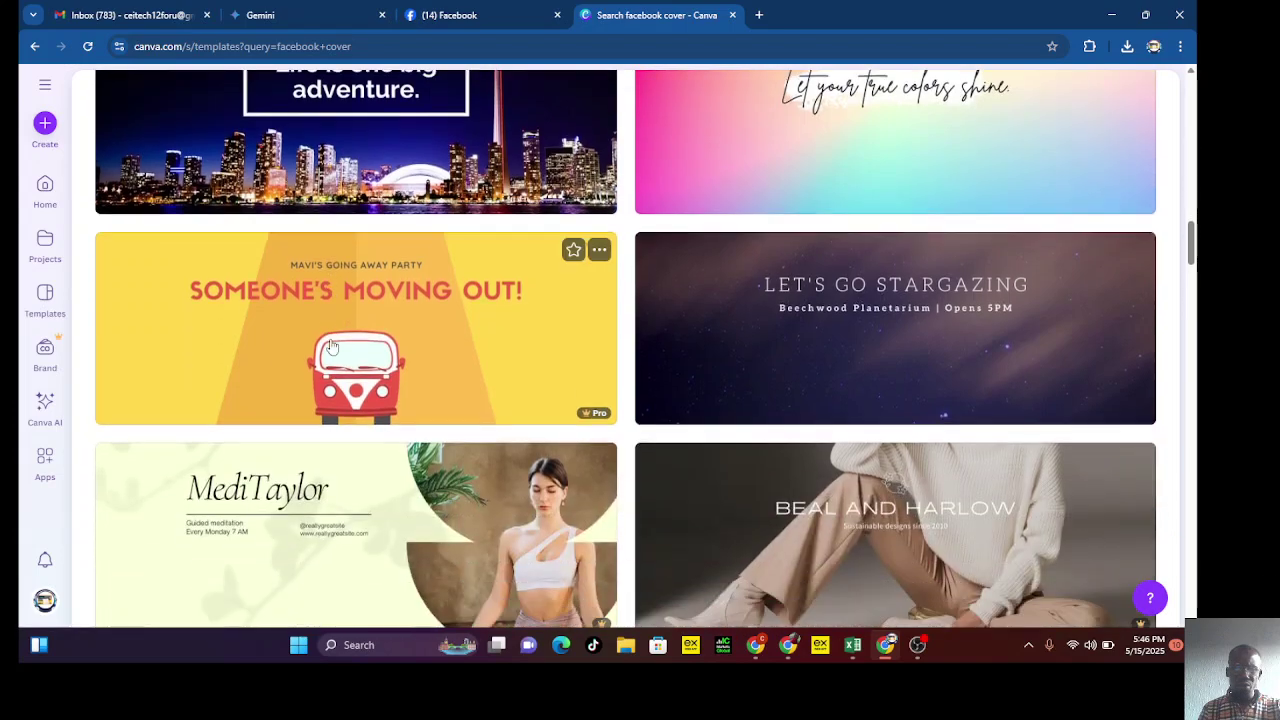
scroll(332, 346, down, 2)
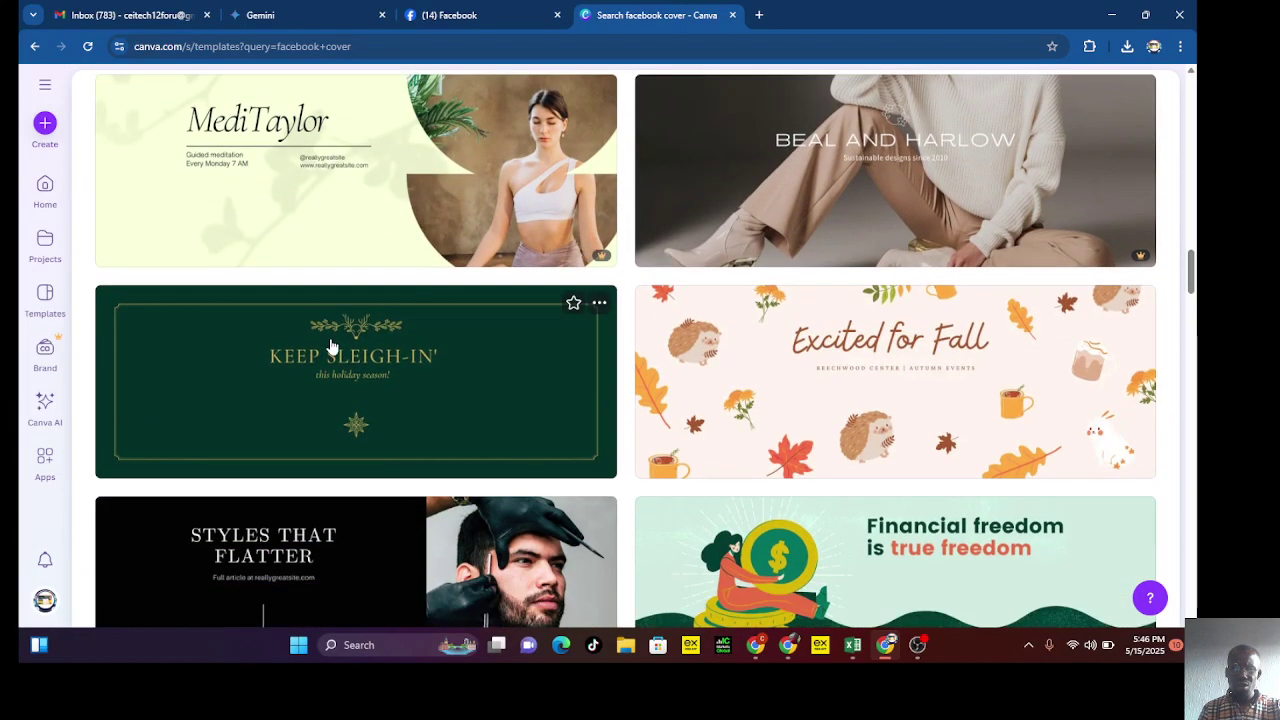
scroll(332, 346, down, 2)
scroll(332, 346, down, 6)
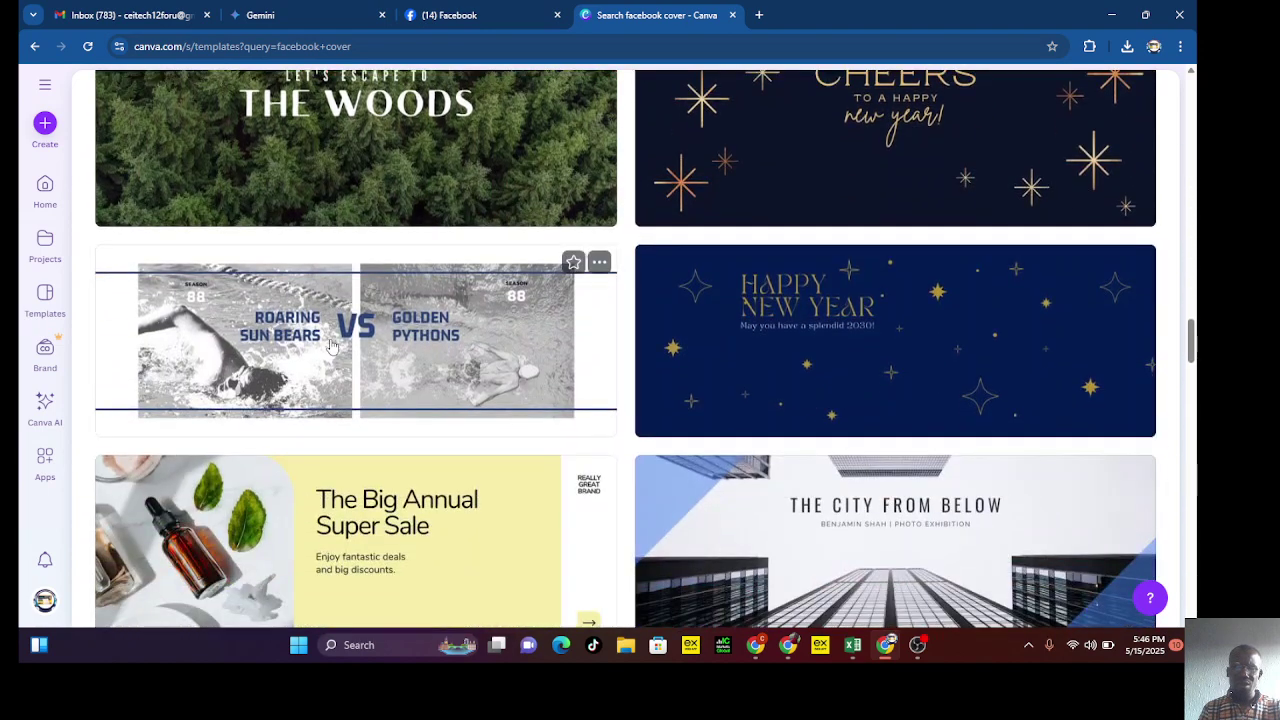
scroll(332, 346, up, 1)
scroll(332, 346, down, 1)
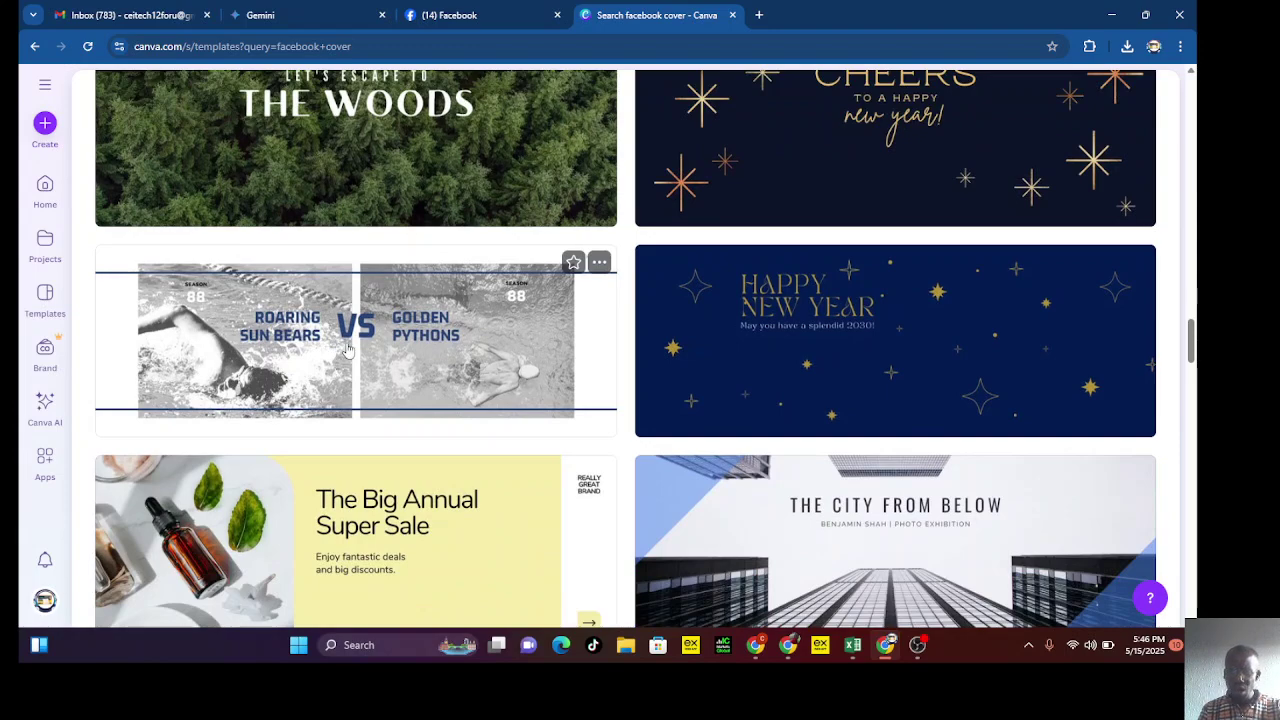
Look through further Facebook cover search results and recheck the earlier ones, comparing layouts that could fit an accessories shop.
scroll(348, 348, down, 1)
scroll(348, 348, down, 1)
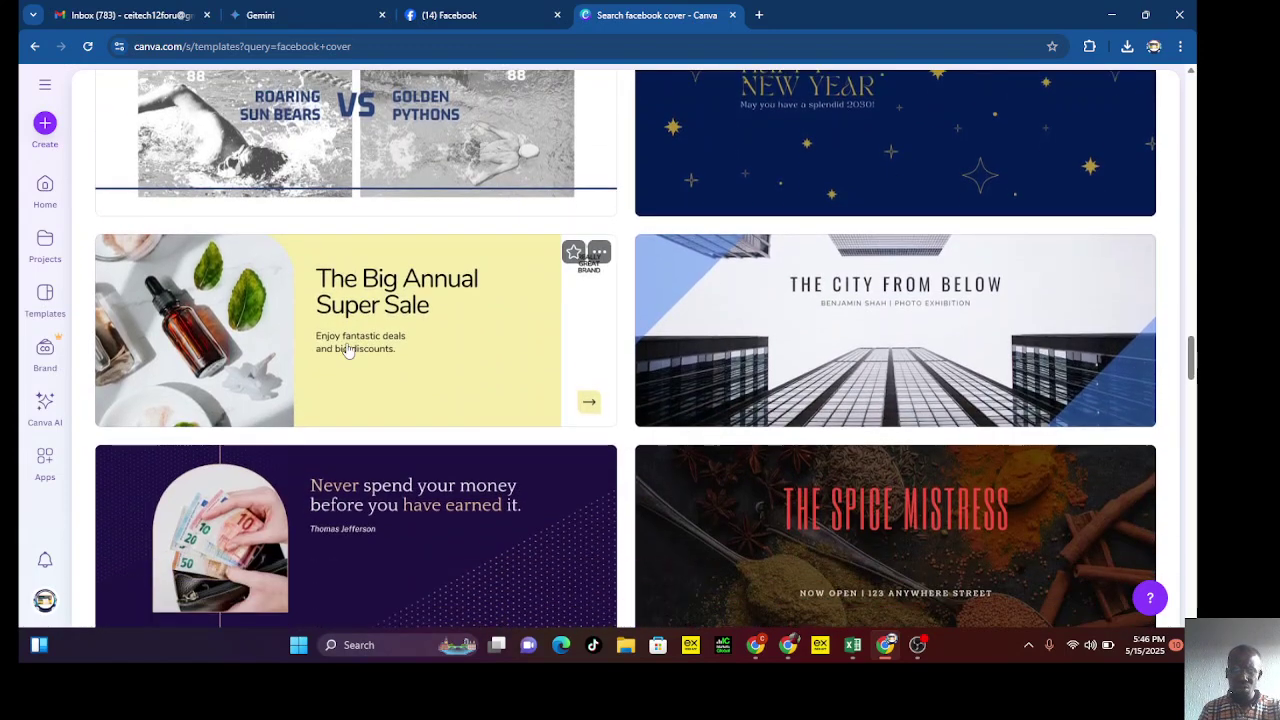
scroll(348, 350, down, 2)
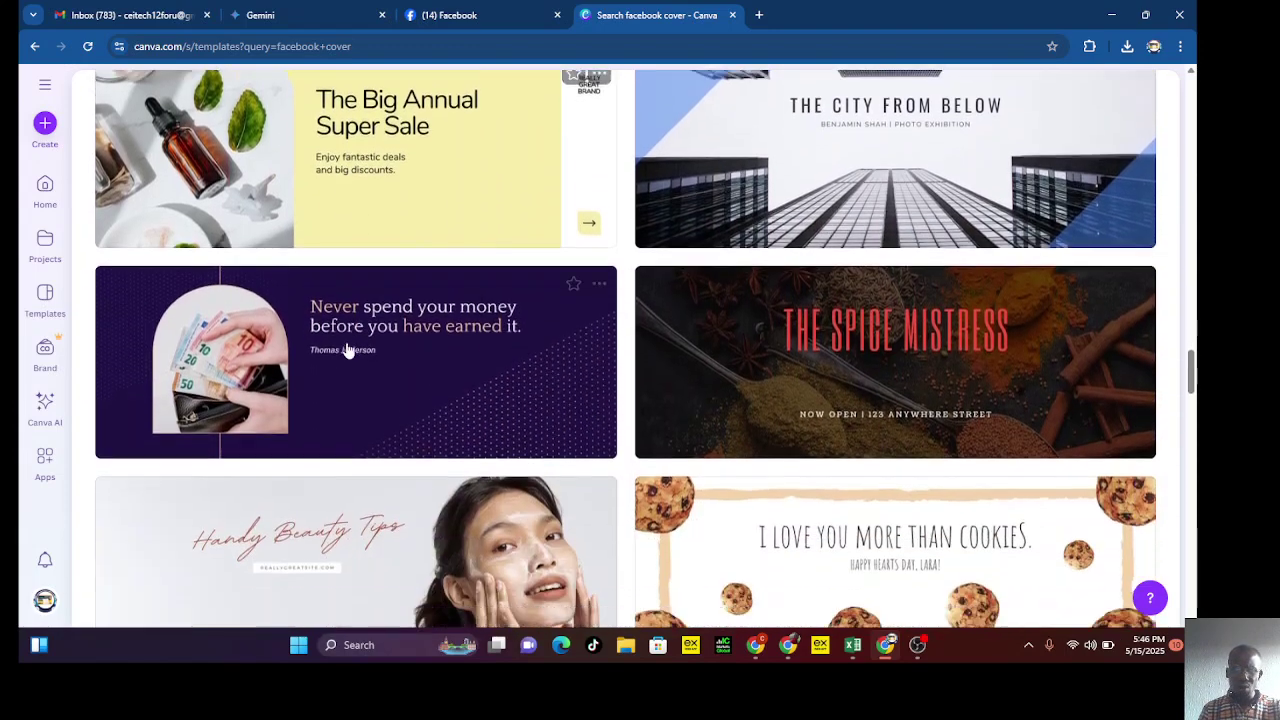
scroll(348, 350, down, 3)
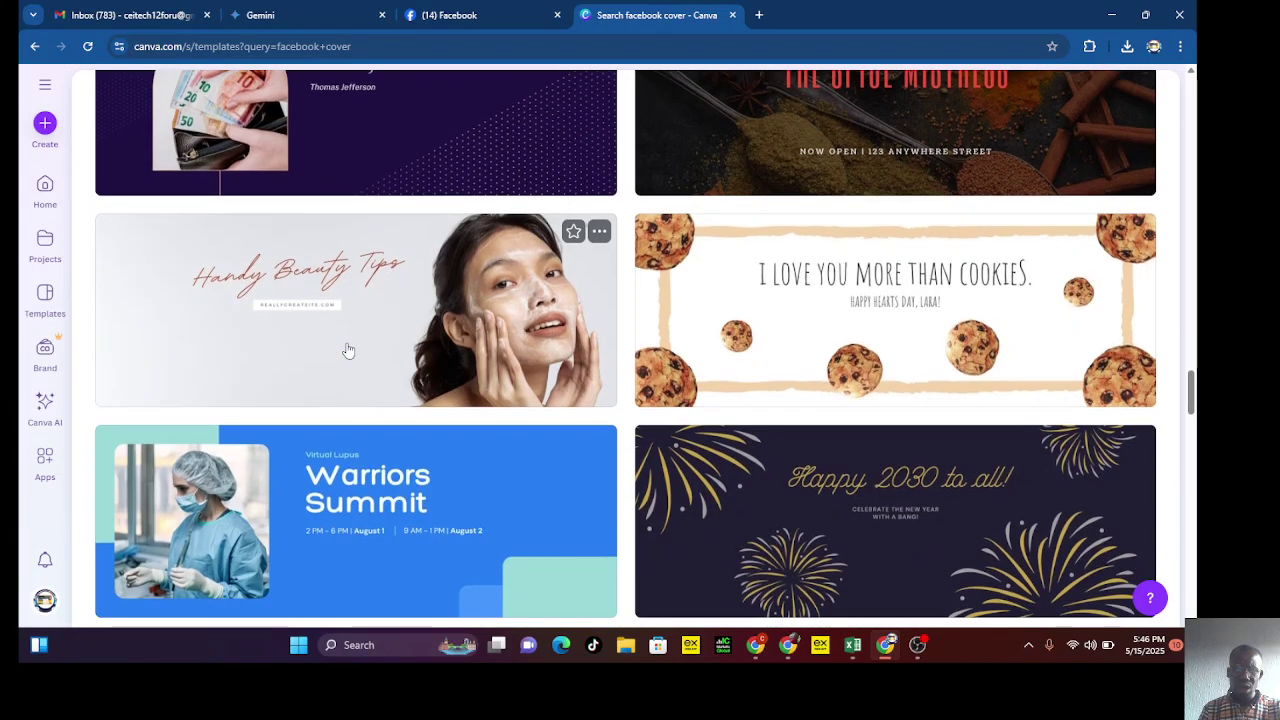
scroll(348, 350, down, 3)
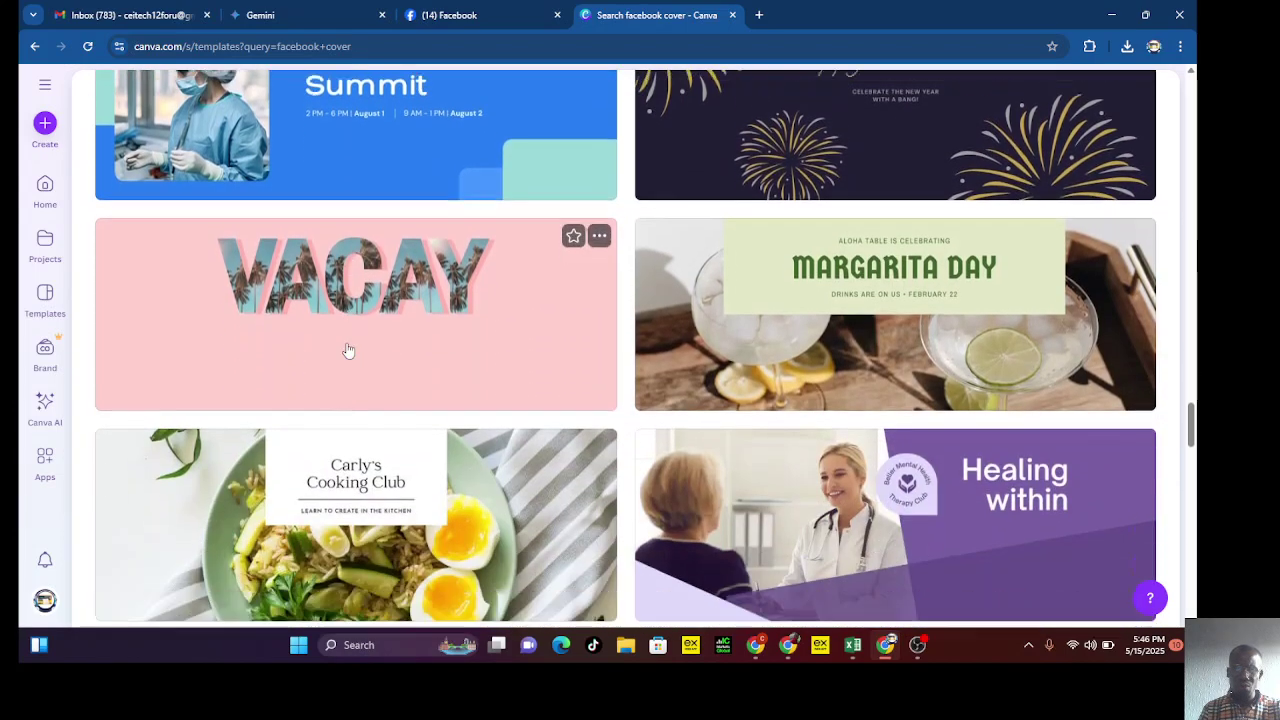
scroll(348, 350, down, 3)
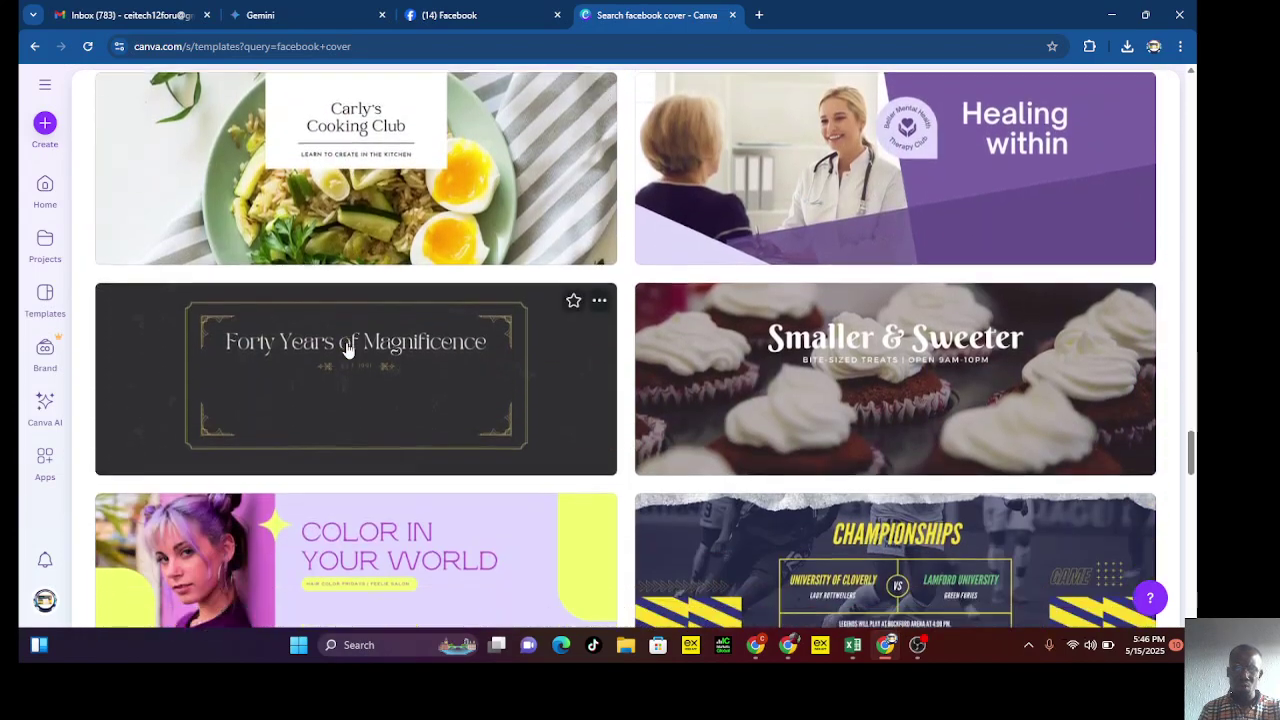
scroll(348, 350, down, 3)
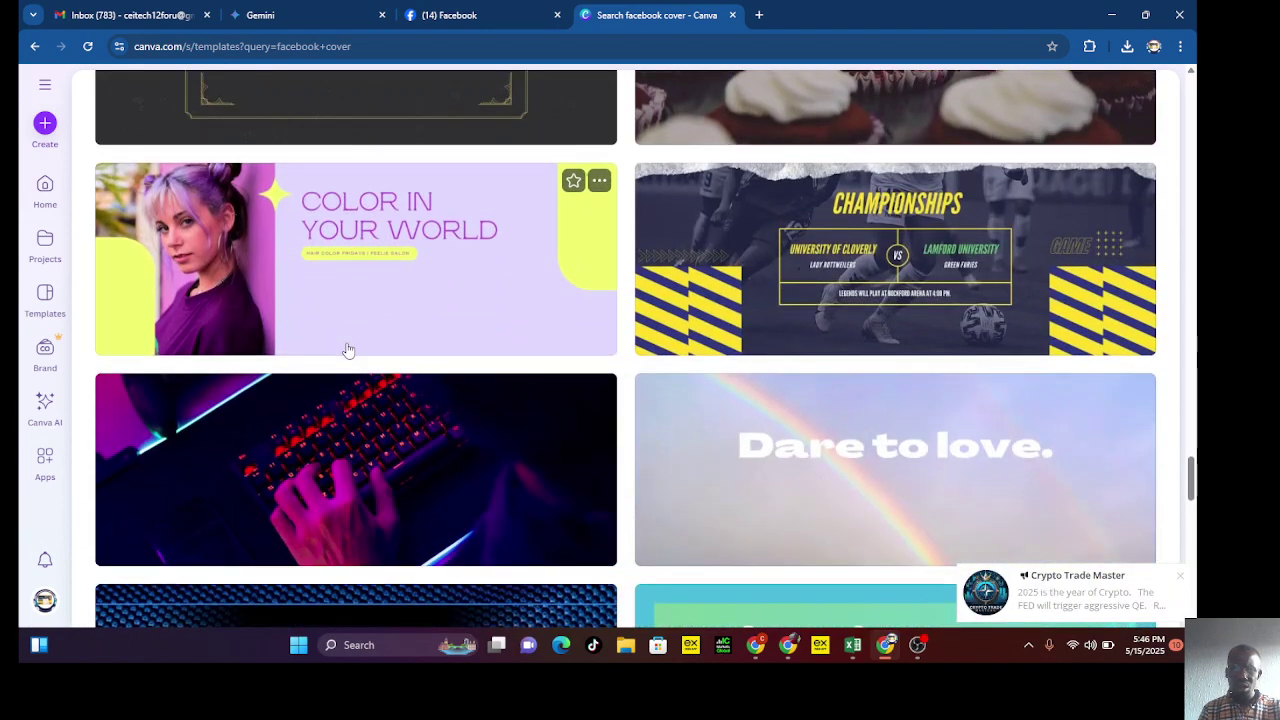
scroll(348, 350, down, 3)
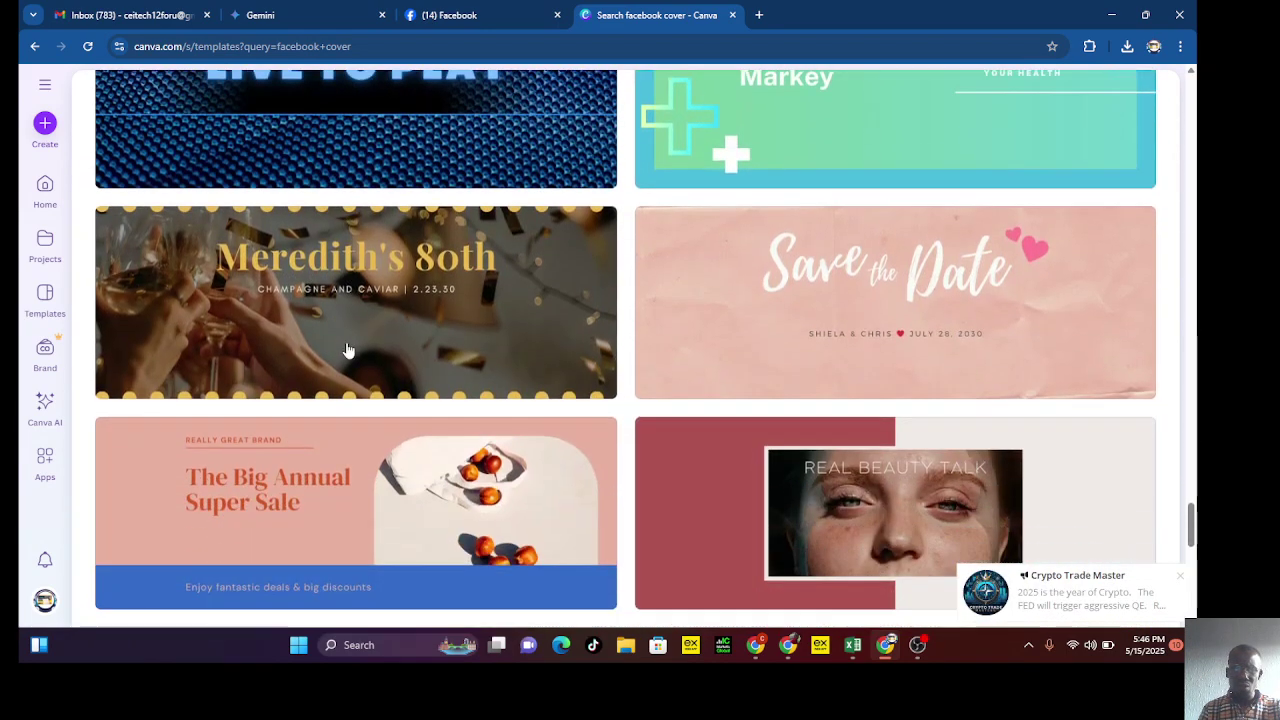
scroll(348, 350, down, 2)
scroll(348, 350, up, 3)
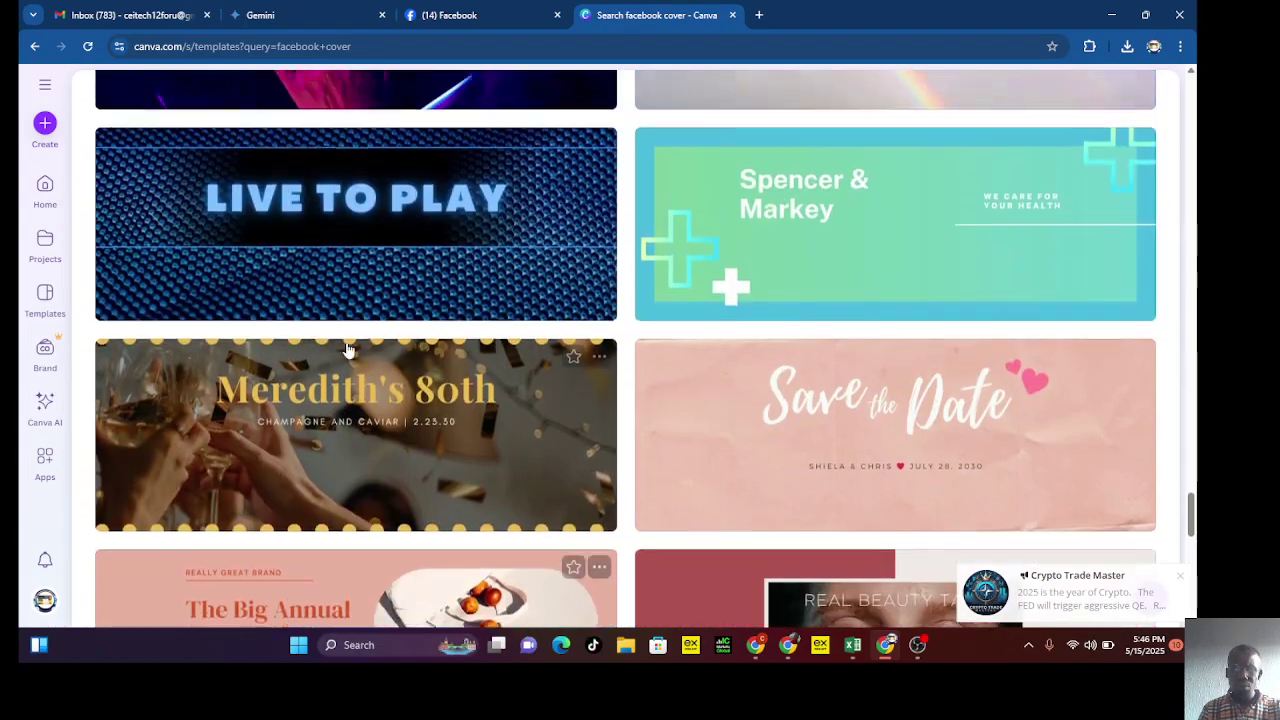
scroll(348, 350, down, 1)
scroll(348, 350, up, 3)
scroll(348, 350, up, 12)
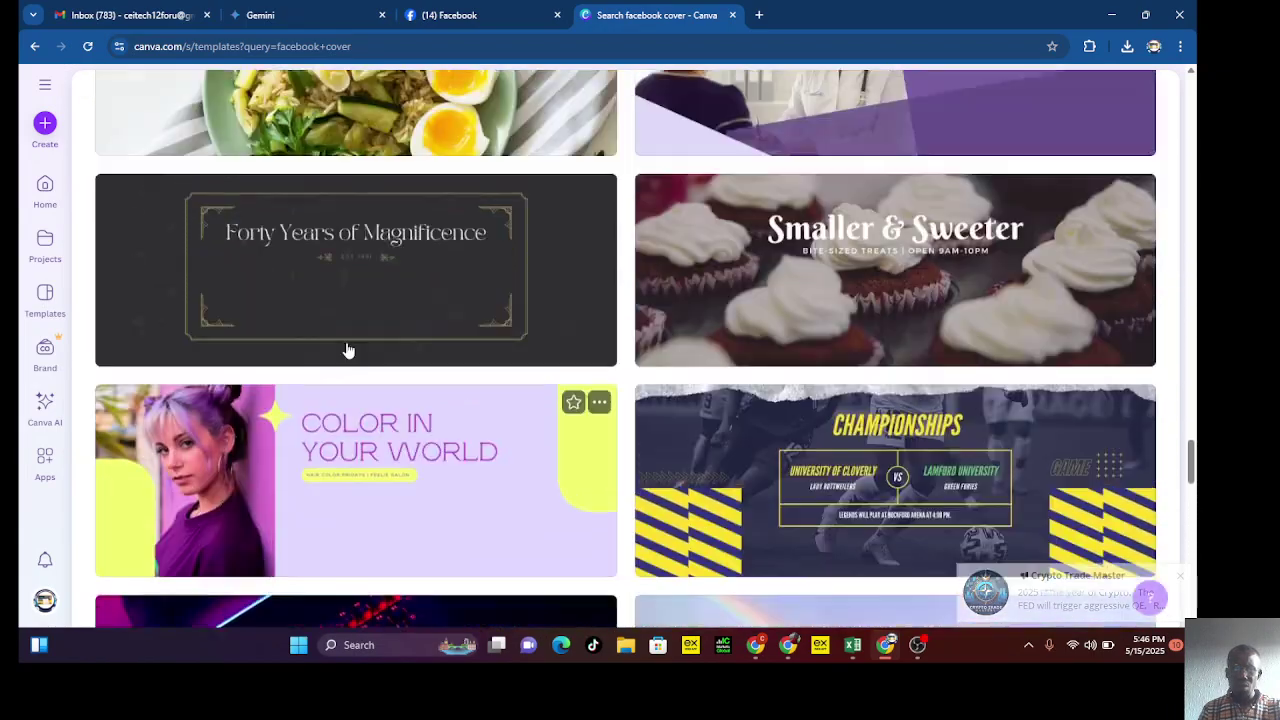
scroll(348, 350, up, 2)
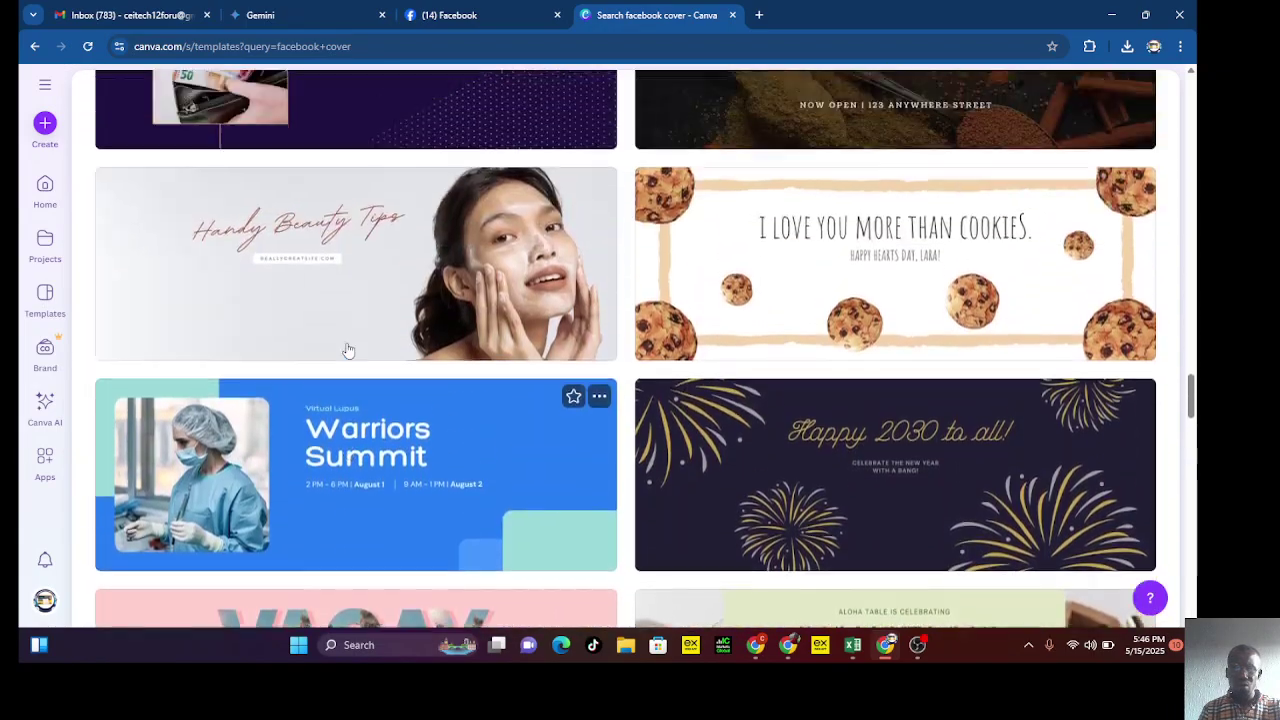
scroll(348, 350, up, 2)
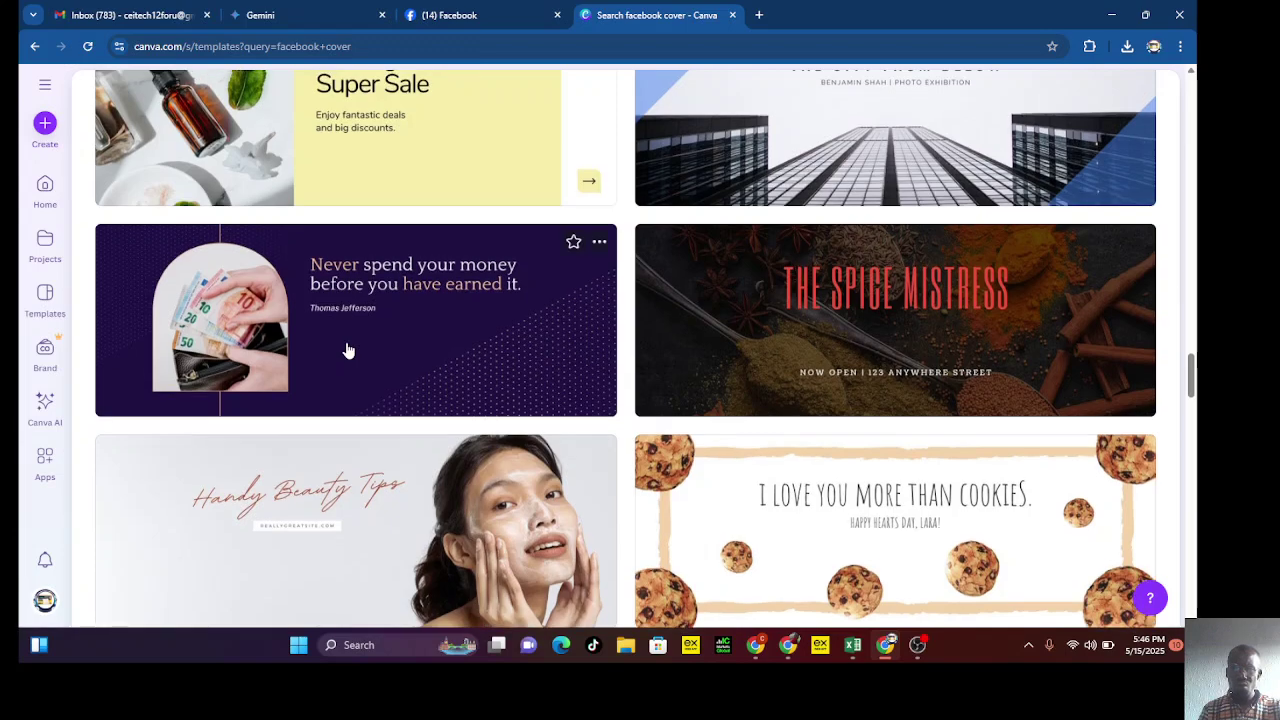
scroll(348, 350, down, 3)
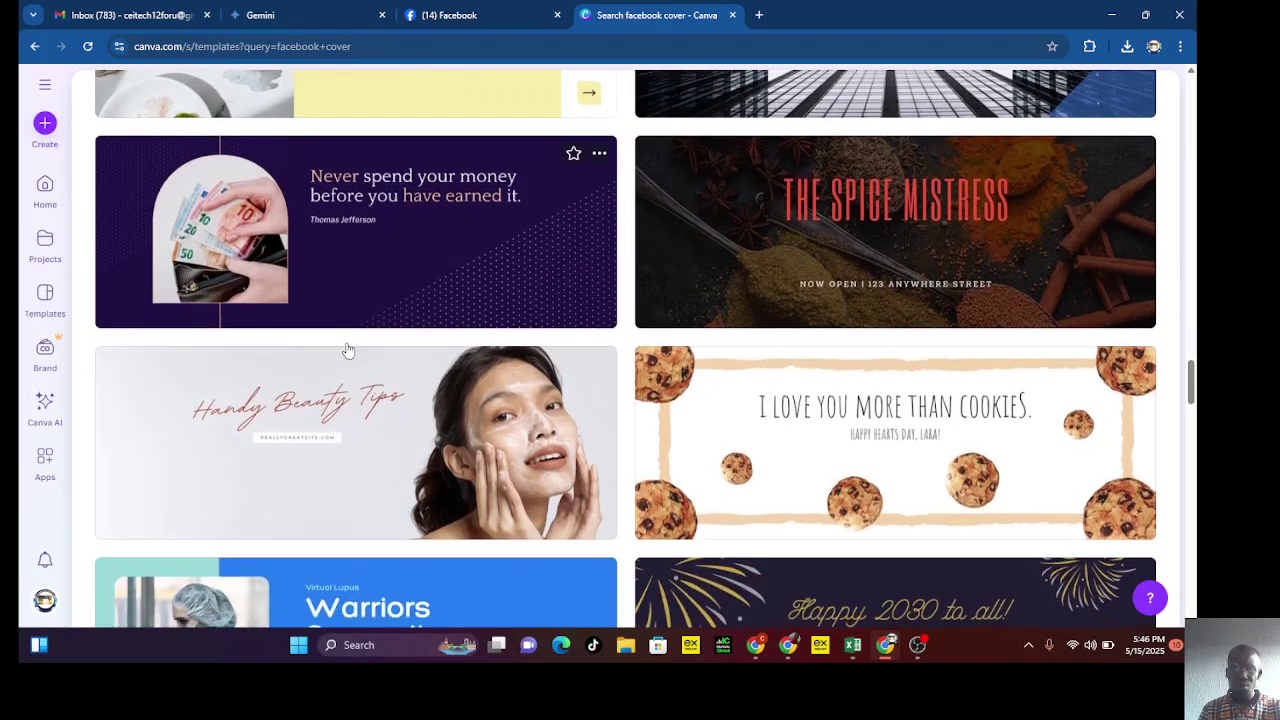
scroll(348, 350, up, 8)
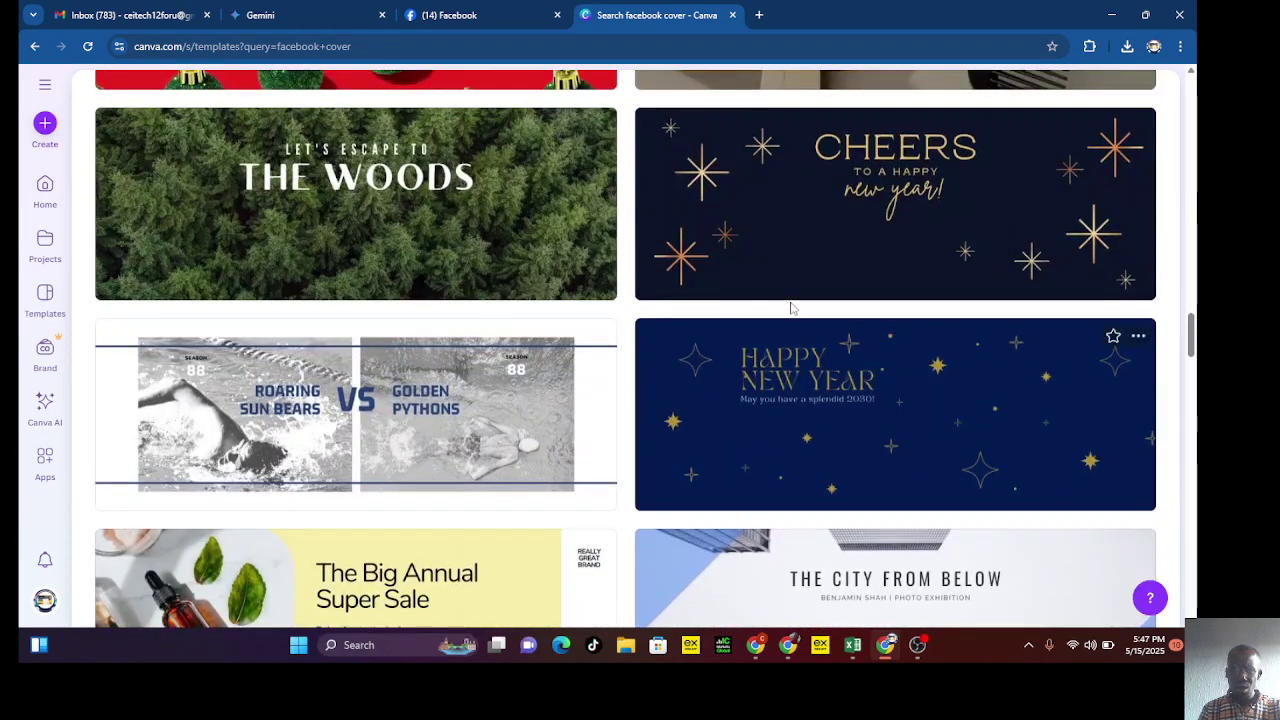
scroll(798, 396, up, 1)
scroll(798, 396, up, 2)
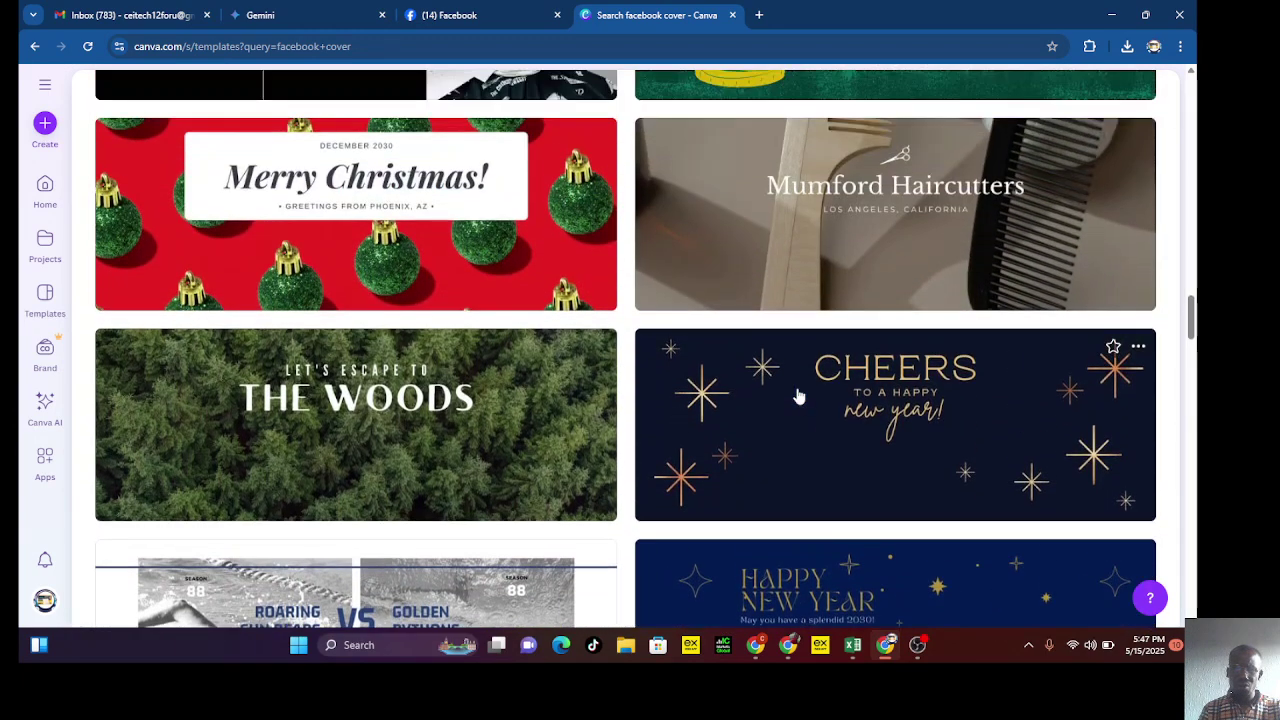
scroll(798, 396, up, 2)
scroll(798, 396, up, 1)
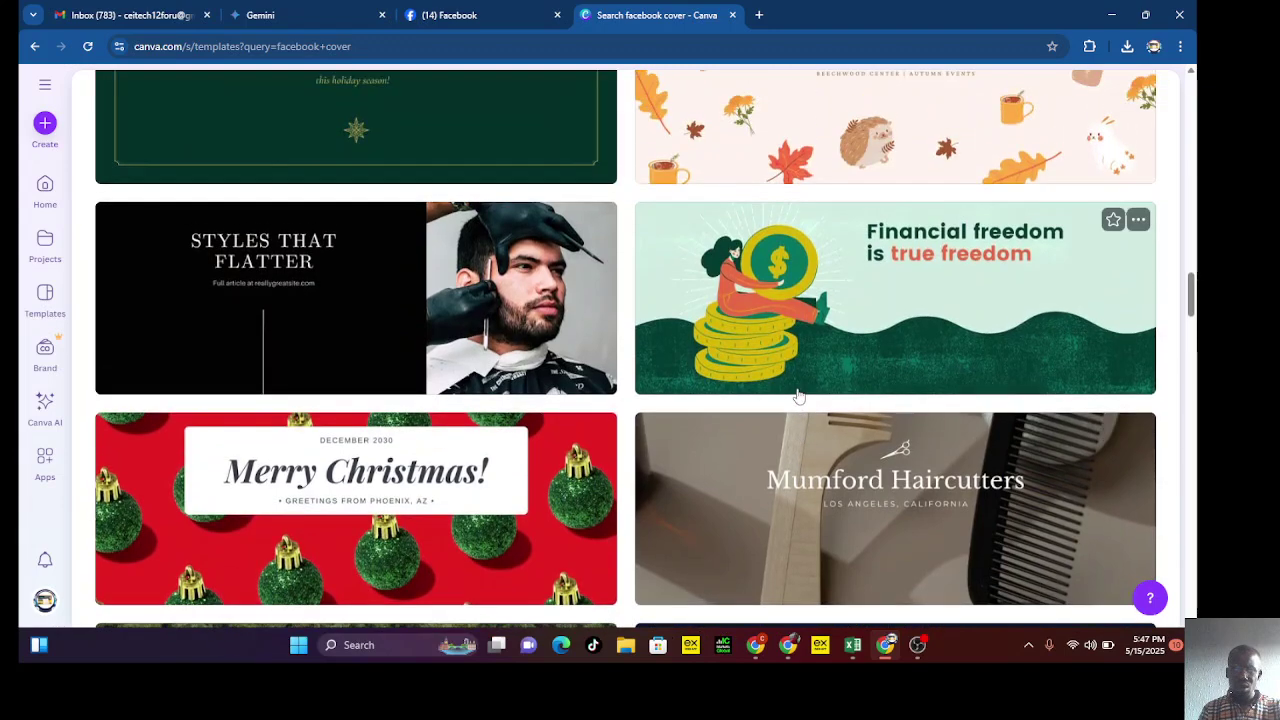
From the "Styles That Flatter" cover's similar designs, customize the Beige Brown Aesthetic Minimalist Digital Product template and select its leftmost collage image.
click(286, 307)
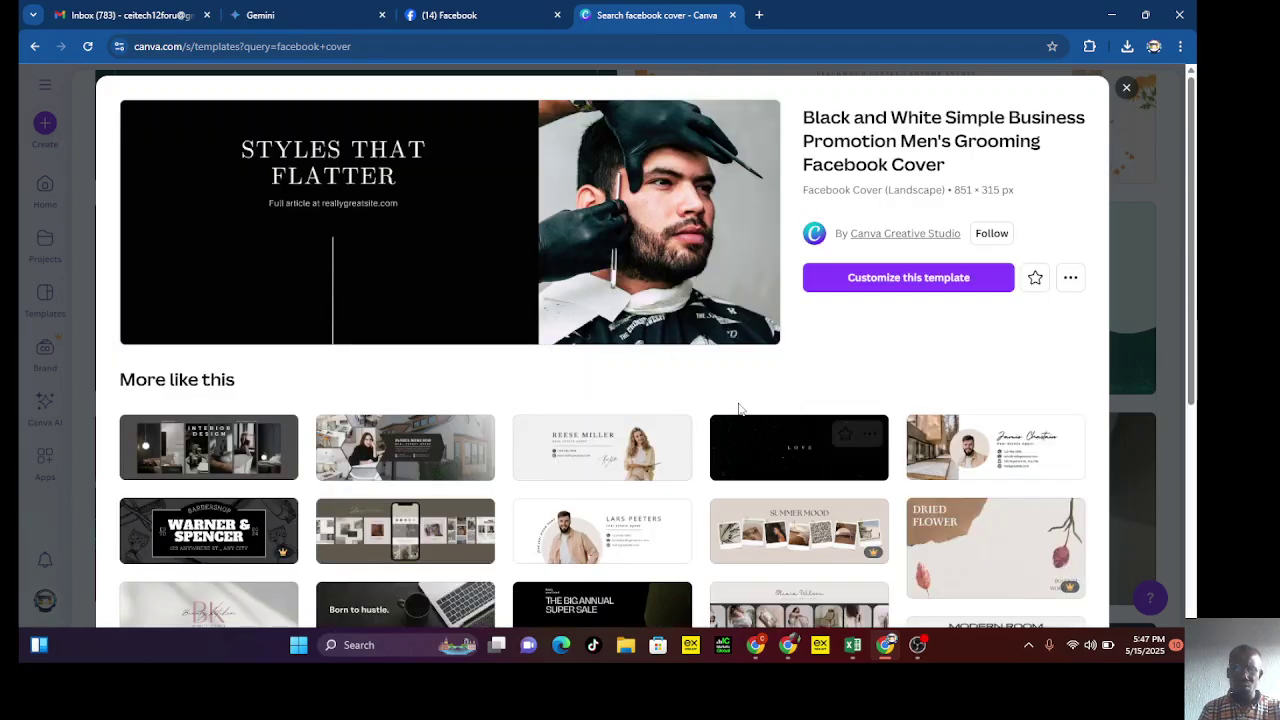
scroll(600, 450, down, 3)
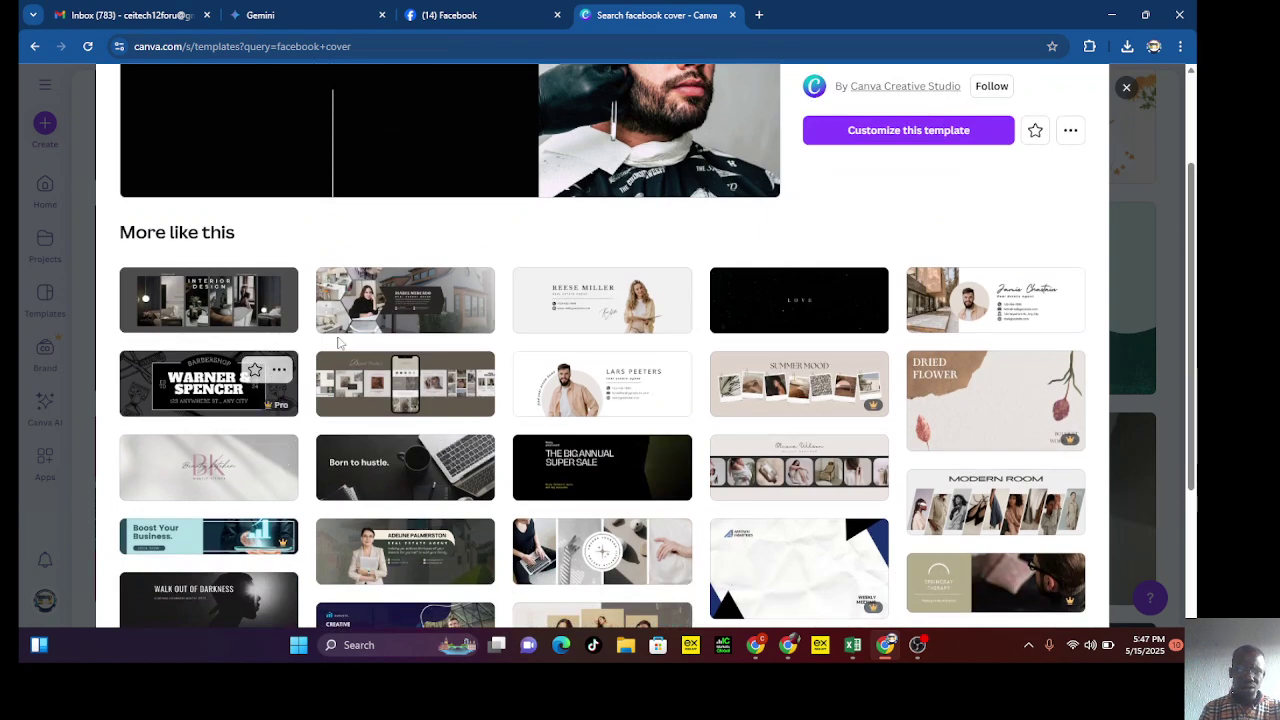
click(398, 373)
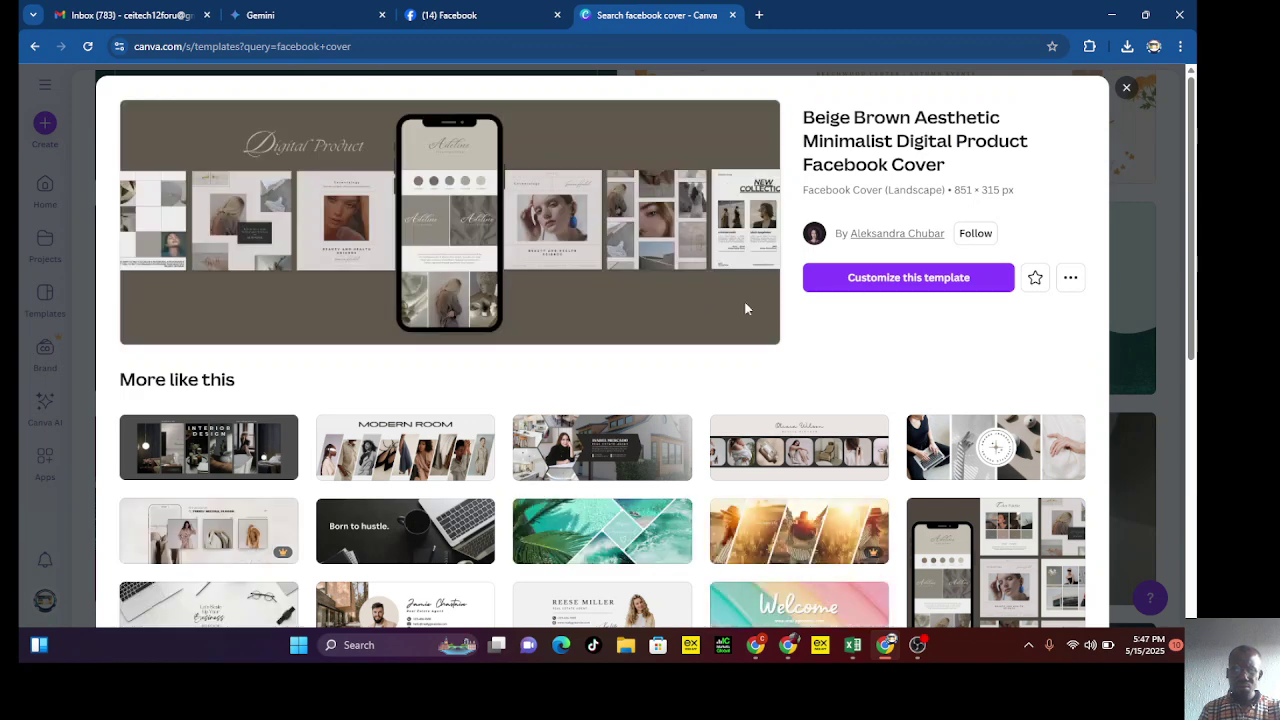
click(896, 280)
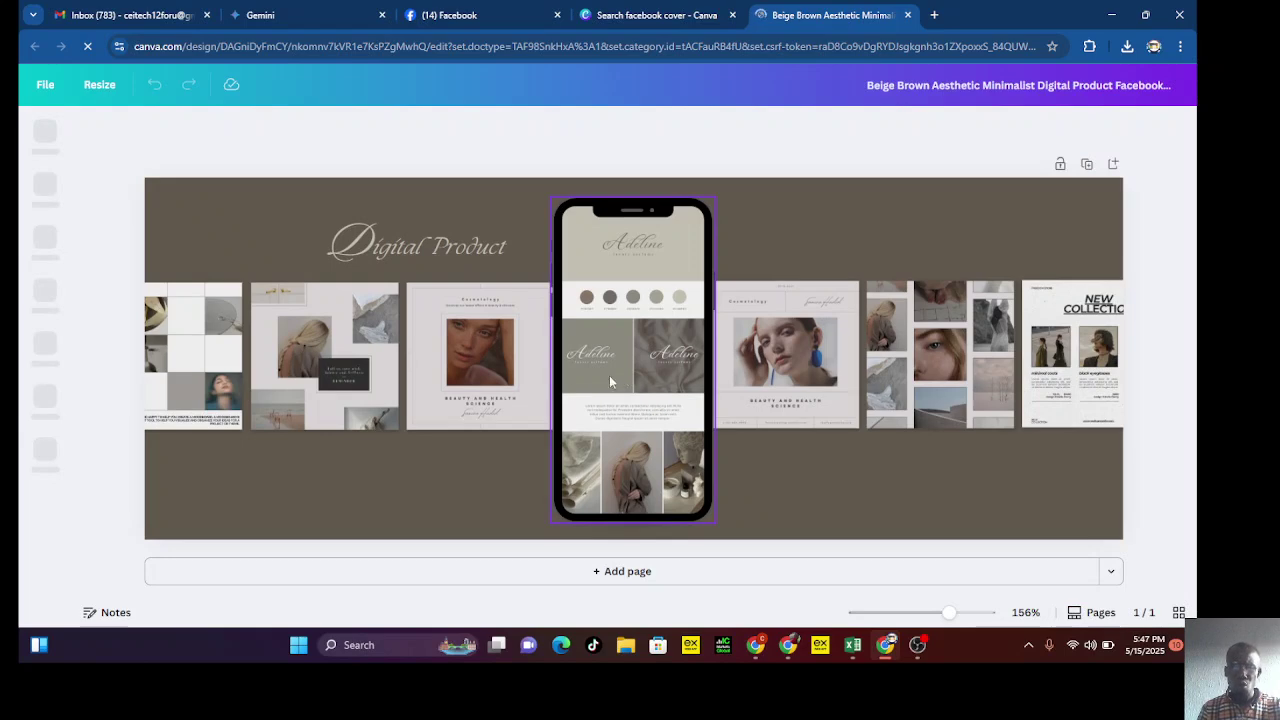
click(184, 374)
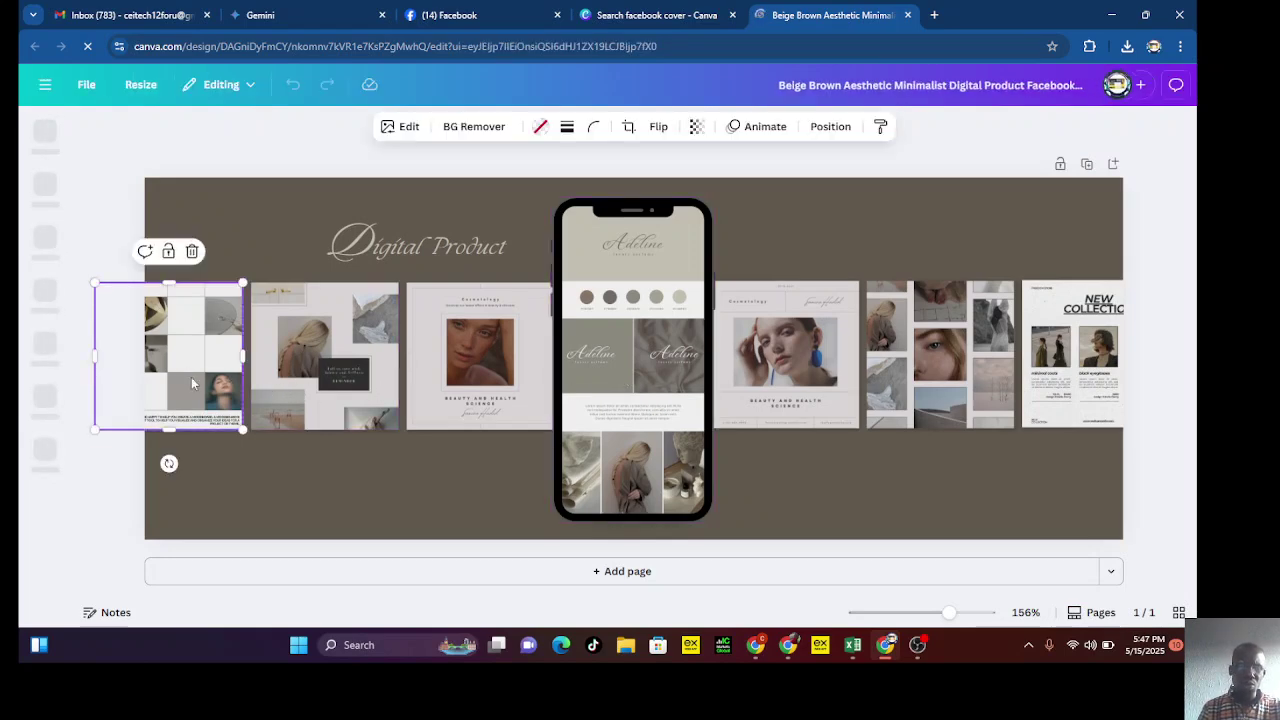
click(44, 86)
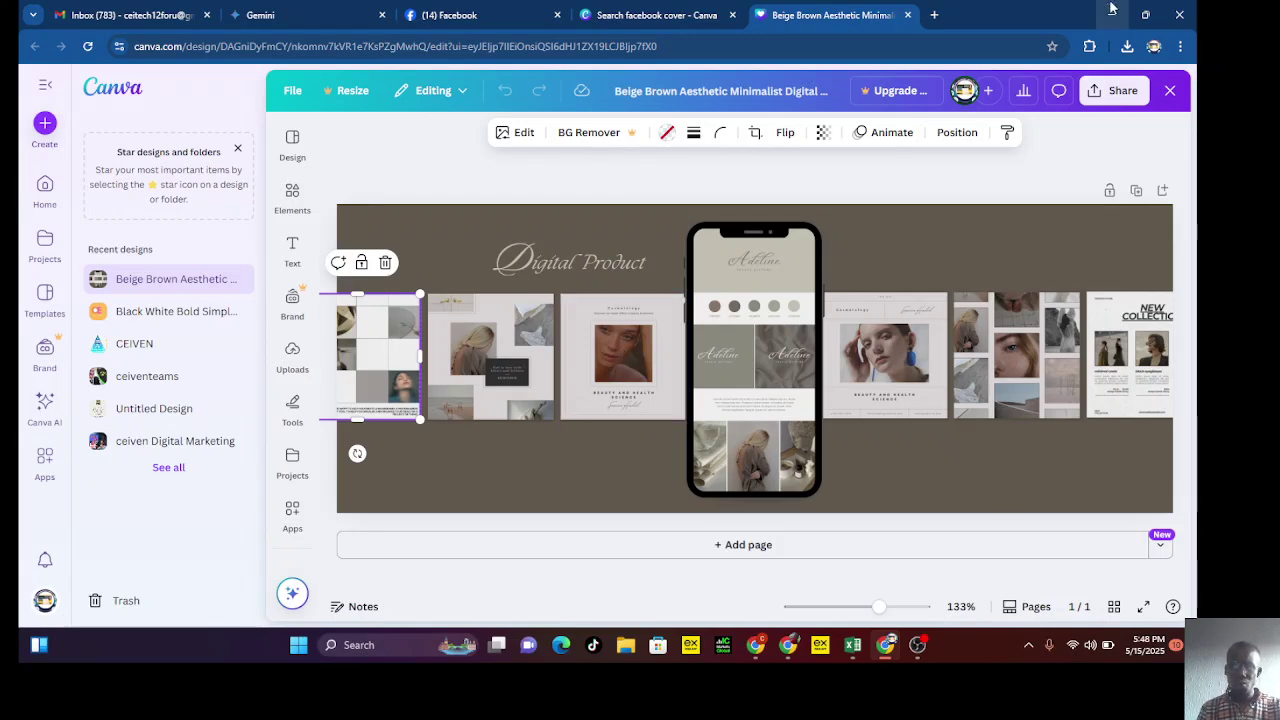
Search Google for "mobile accessories" in a new browser tab.
click(934, 14)
click(451, 46)
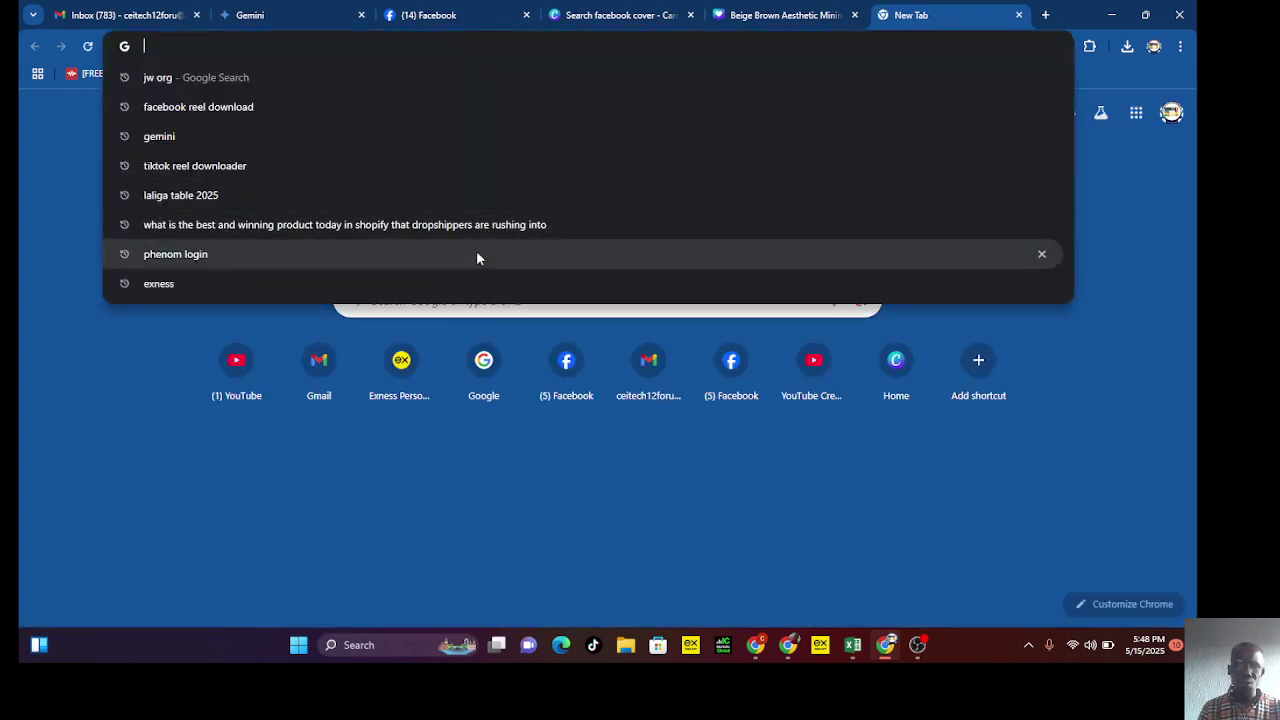
click(646, 445)
click(465, 291)
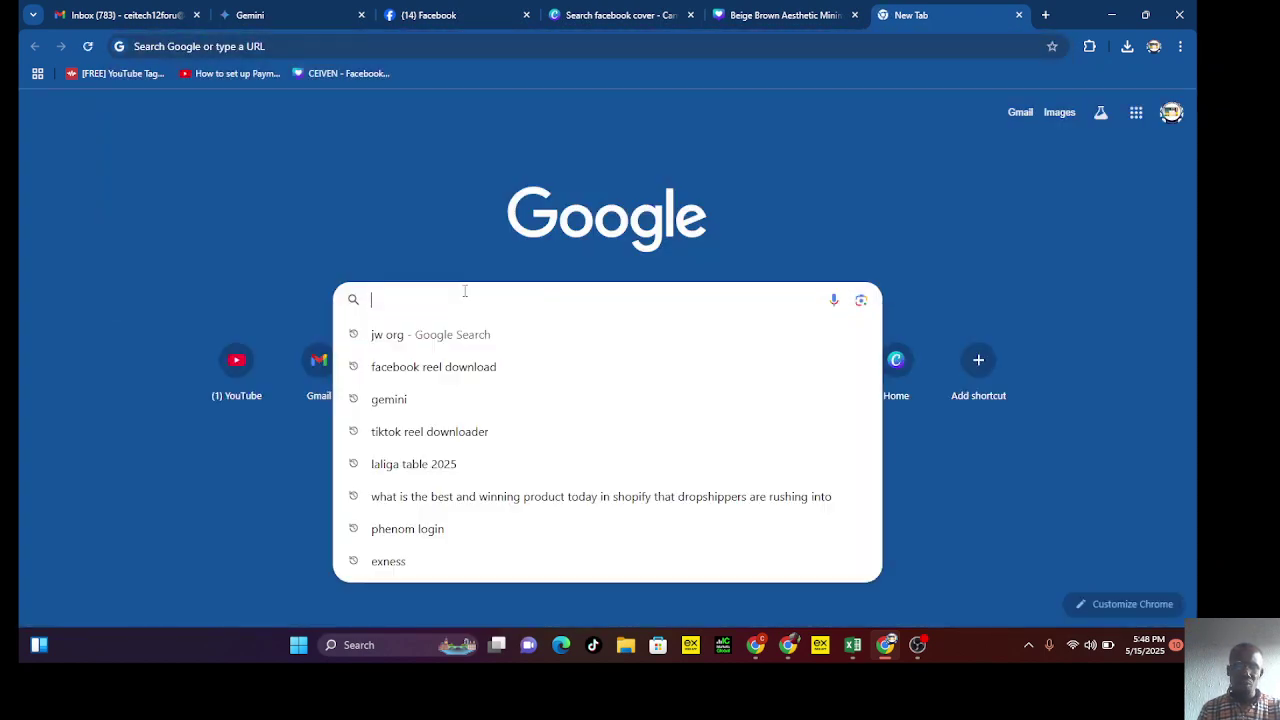
text(m)
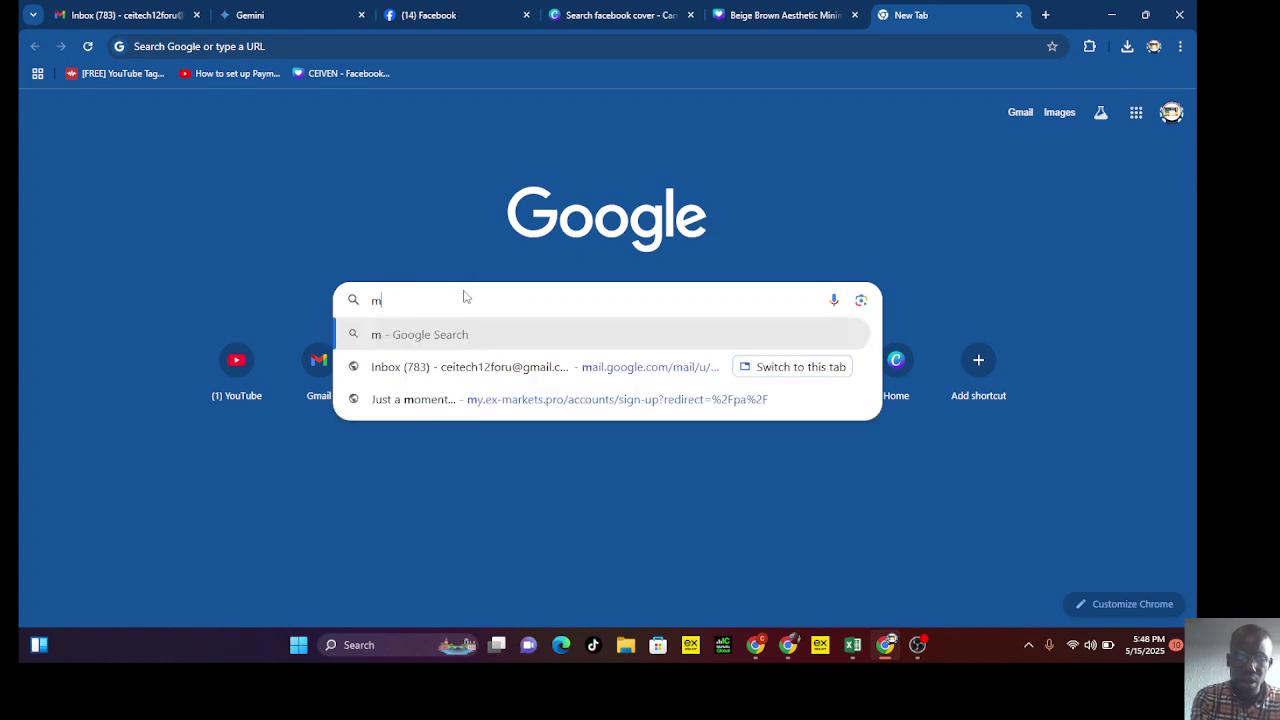
text(obil)
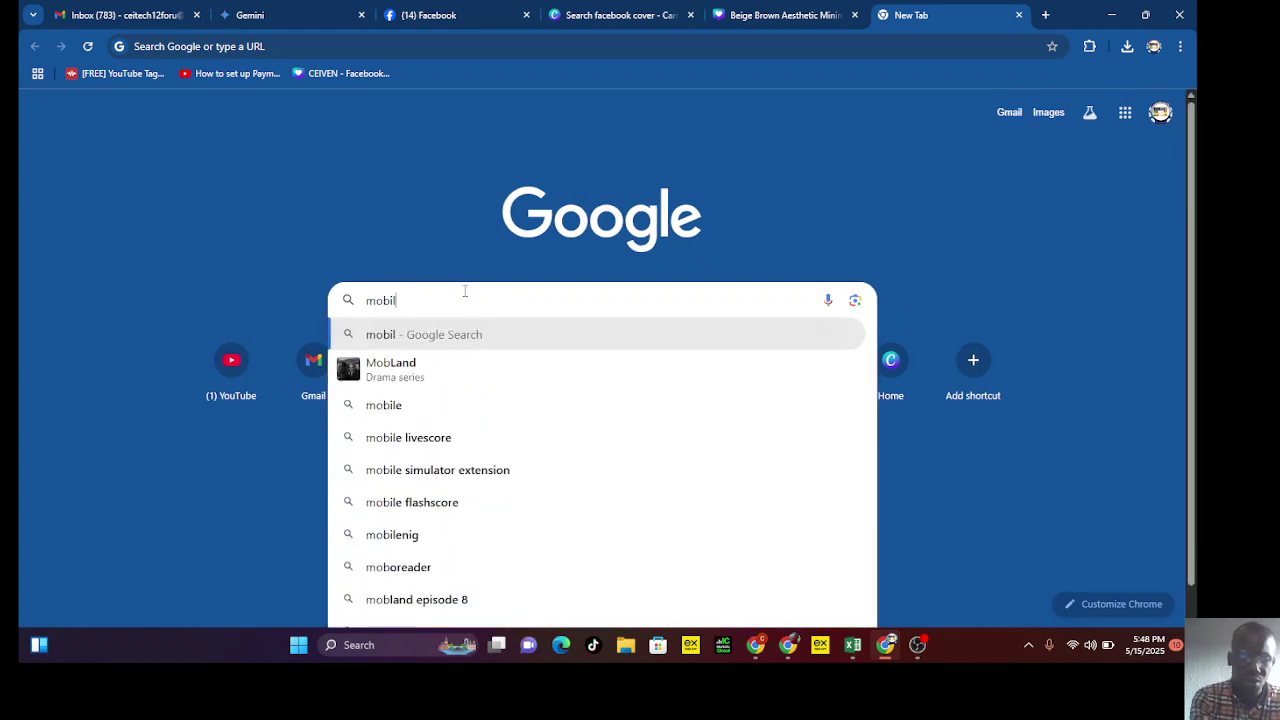
text(e accesso)
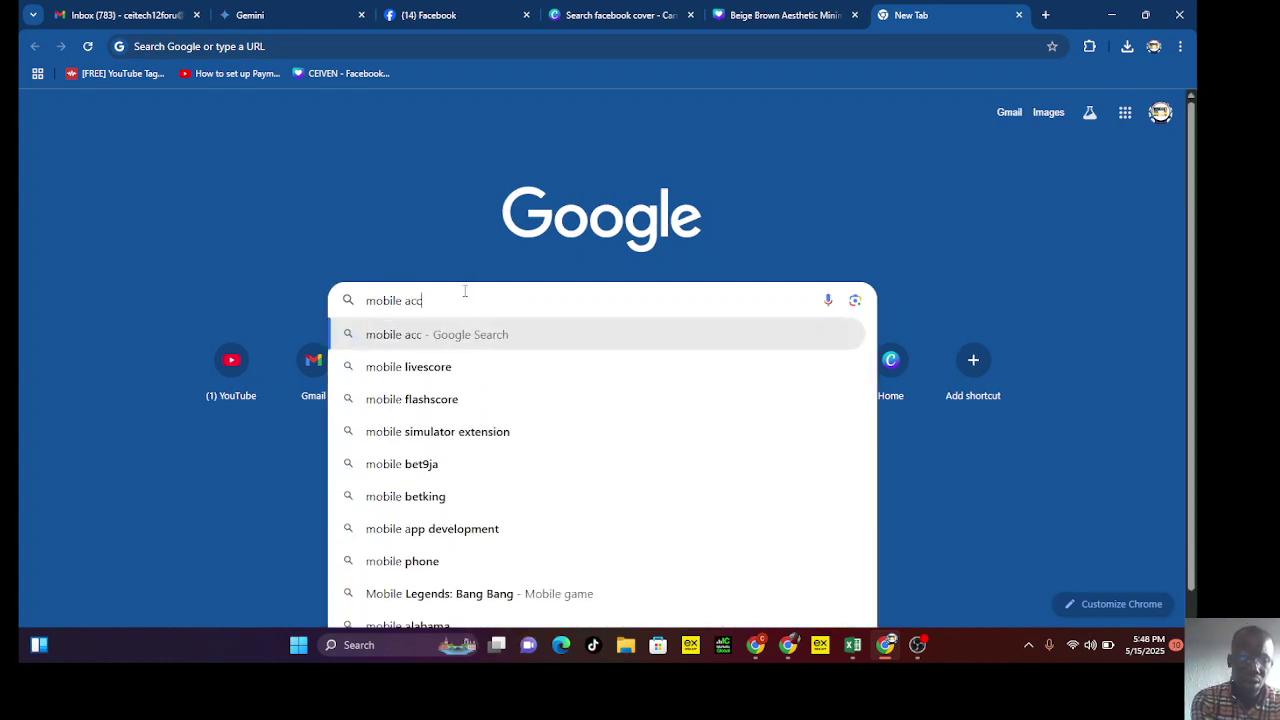
key(BackSpace)
text(ries)
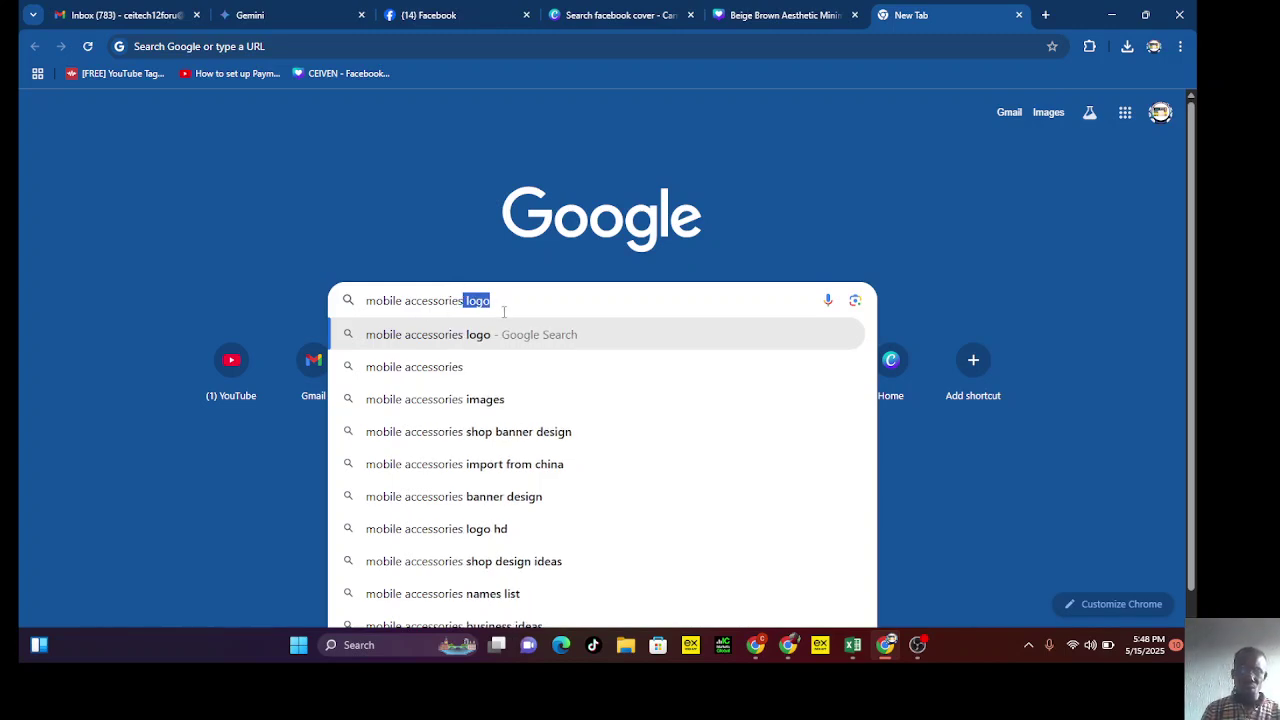
click(441, 374)
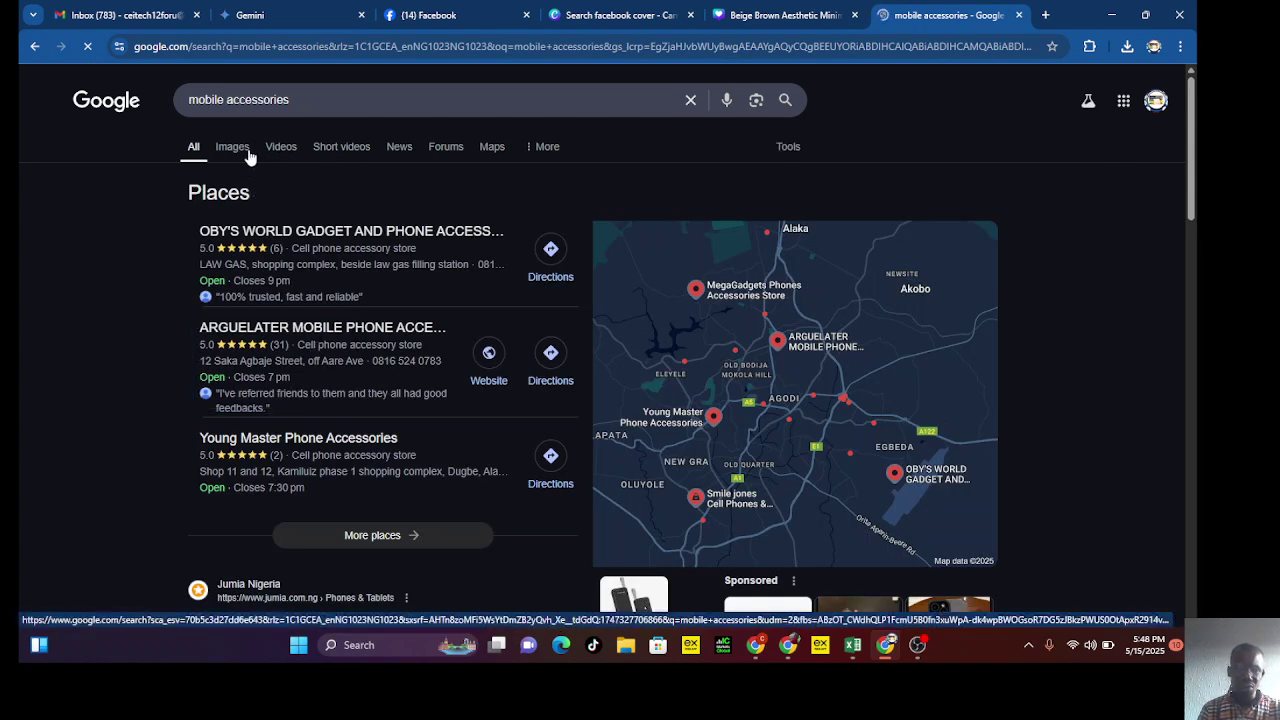
Switch to the image results, show the search filters, and open the preview of Medium's "Offline Buy Mobile Accessories" picture.
click(237, 148)
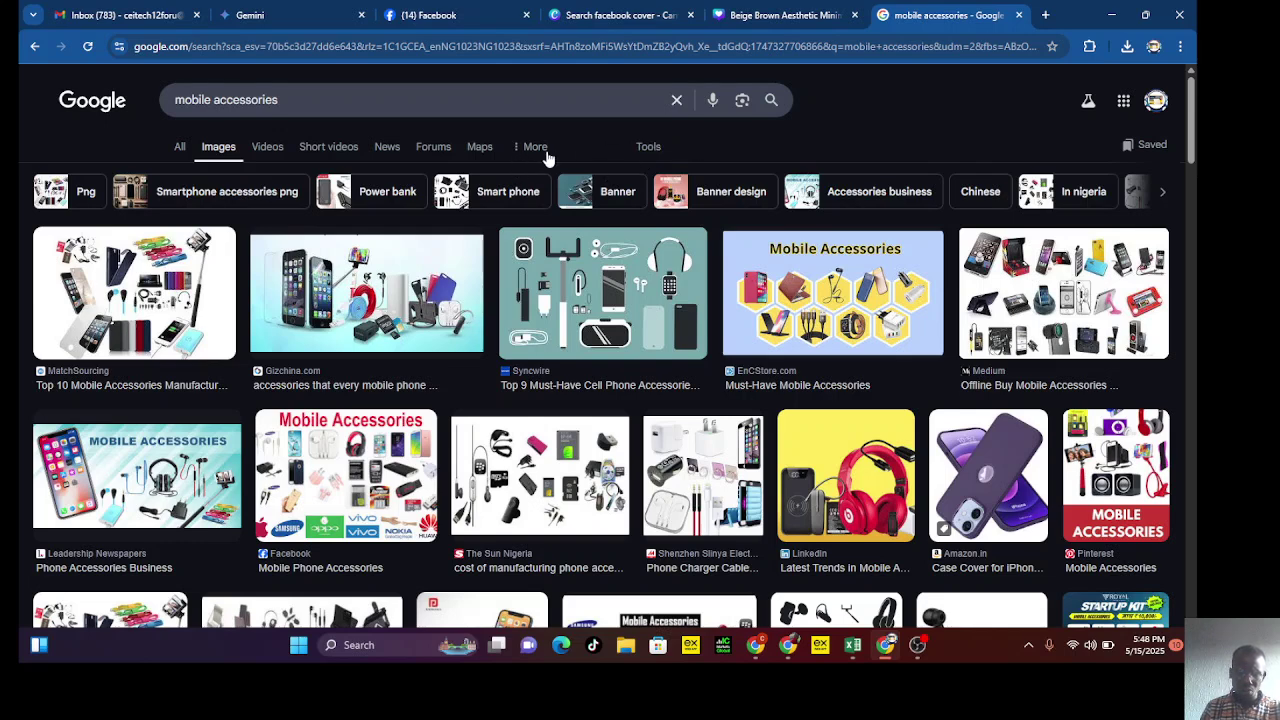
click(521, 156)
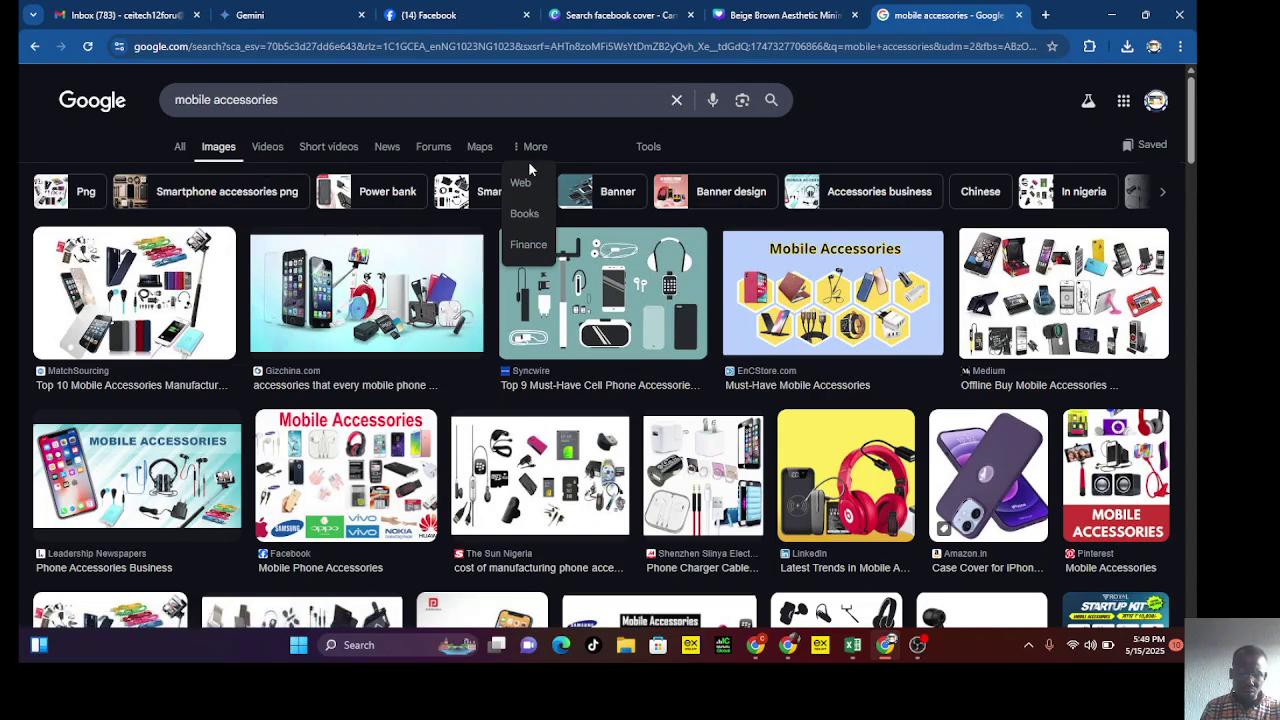
click(645, 148)
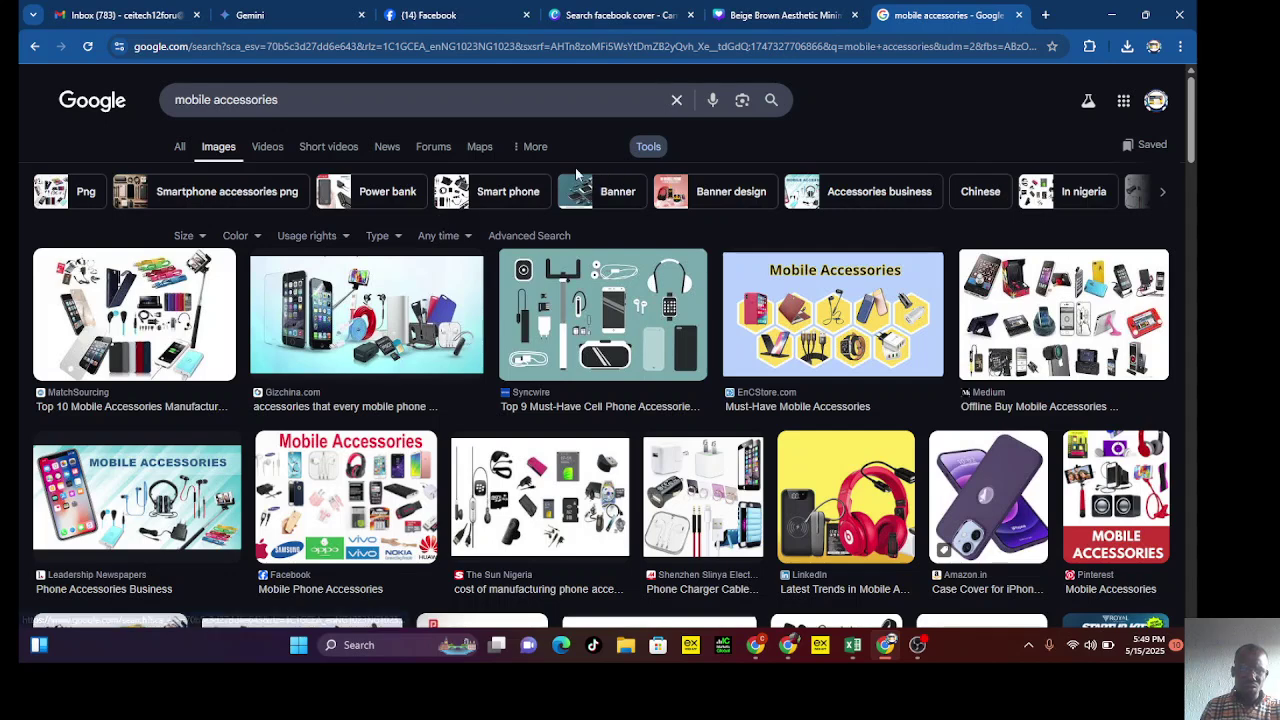
click(1046, 318)
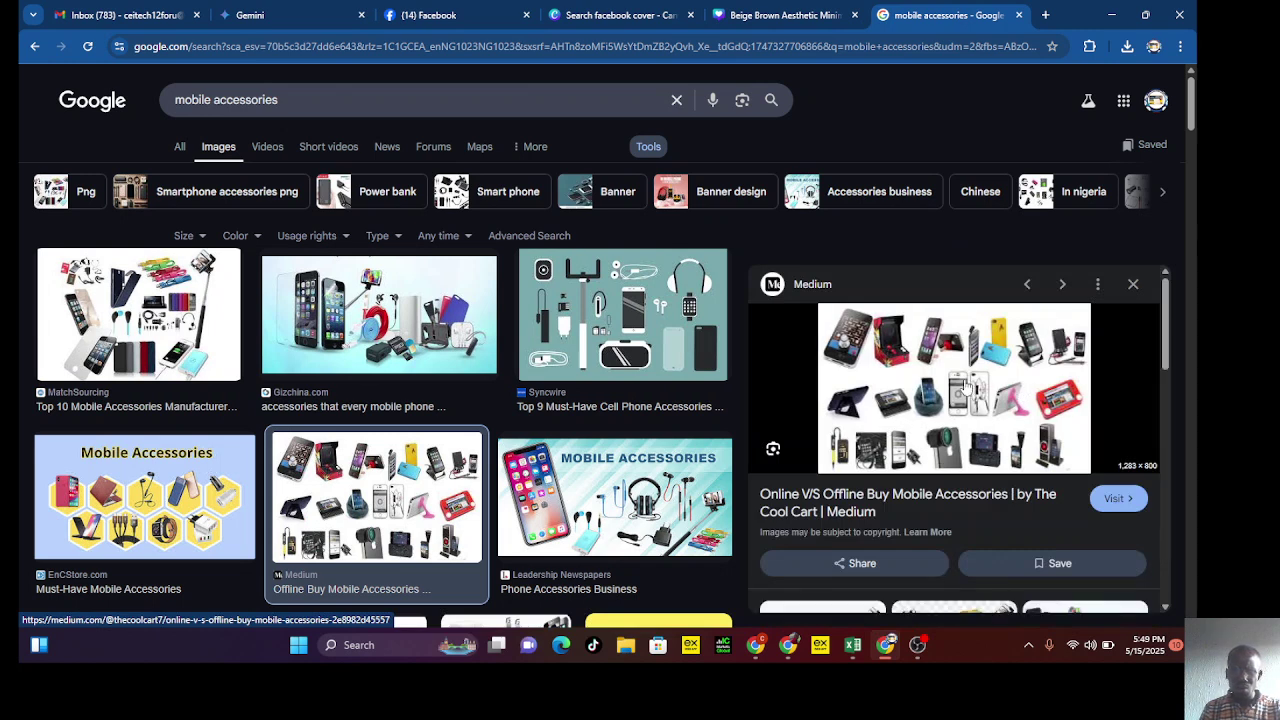
Open the Snipping Tool and capture the enlarged Medium mobile accessories picture as a rectangular snip.
click(405, 647)
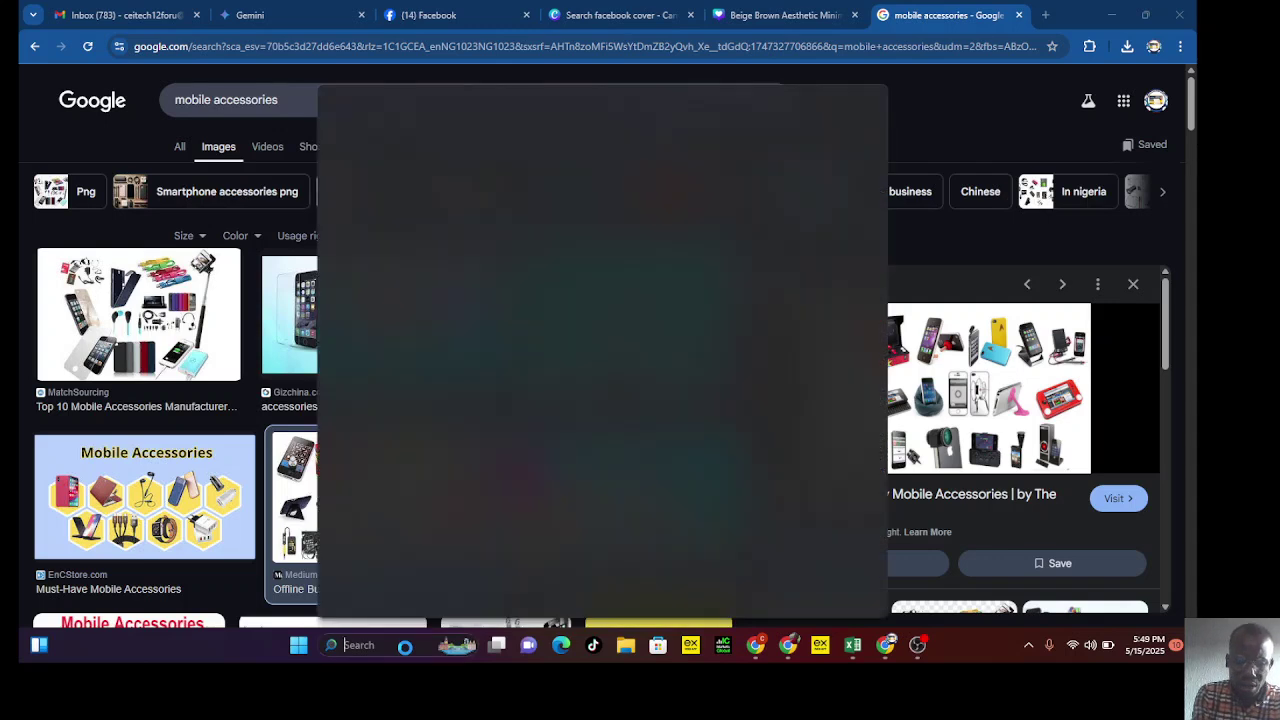
text(snip)
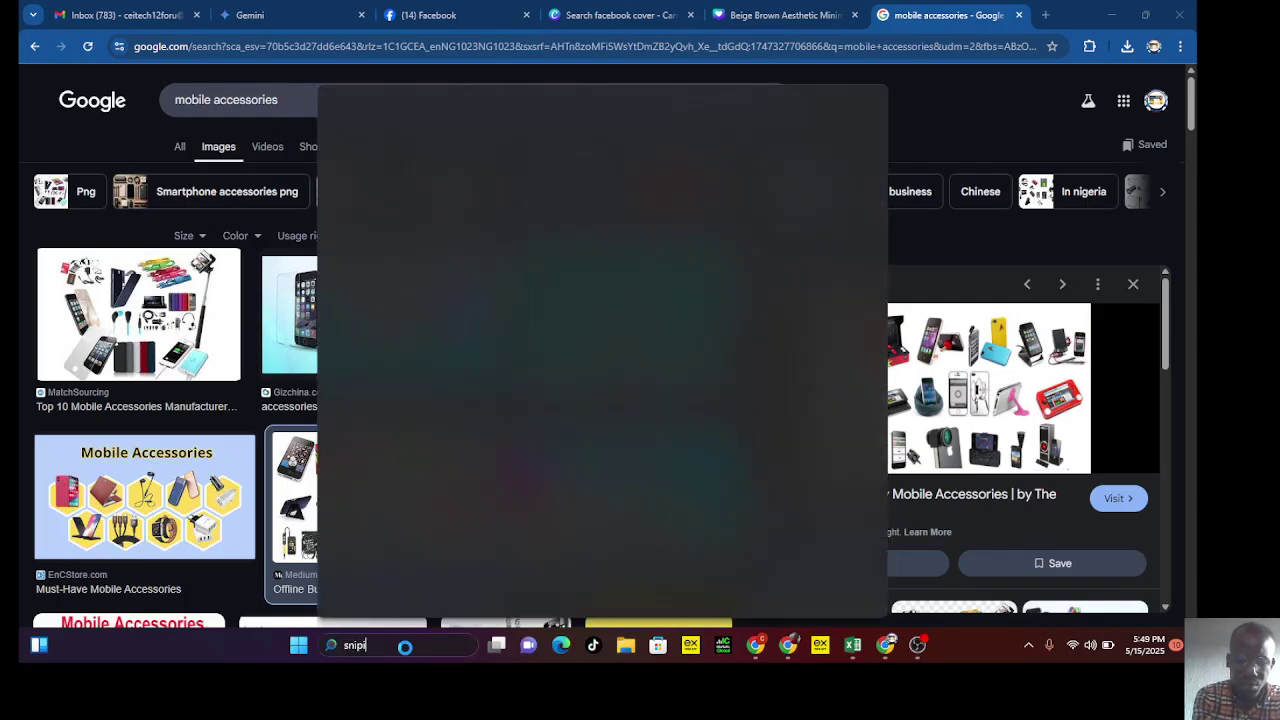
text(ing)
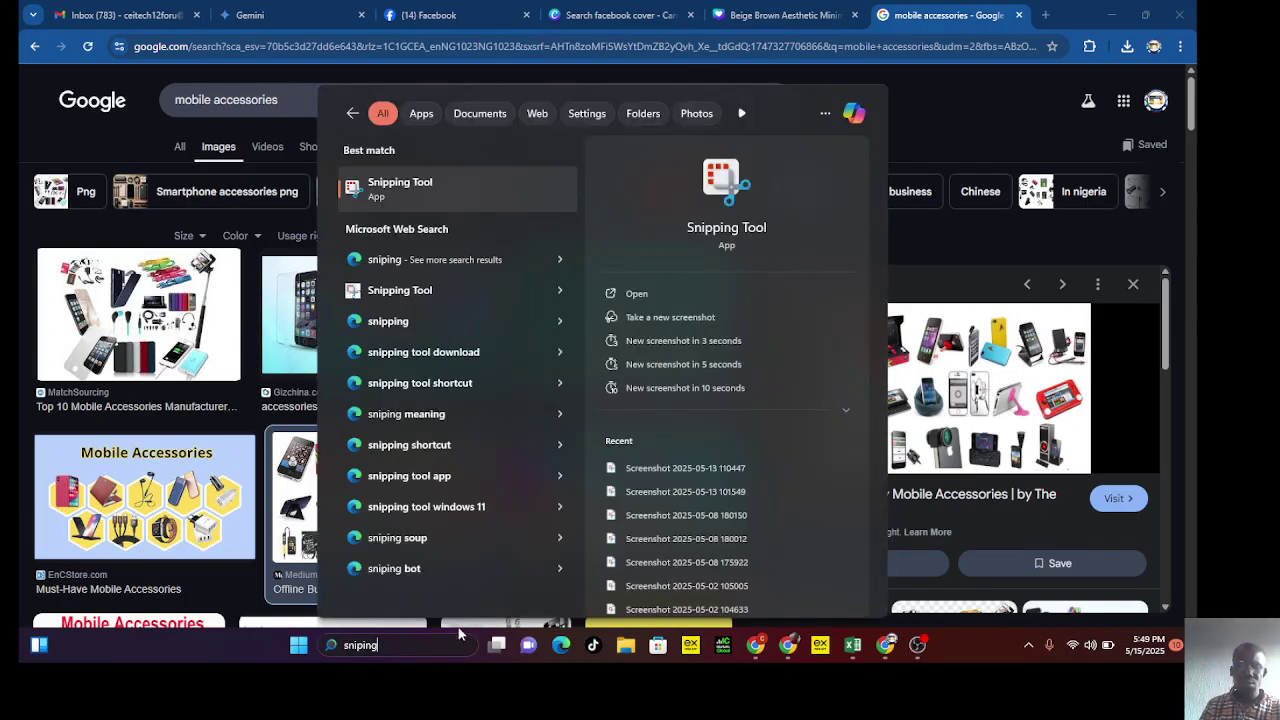
click(629, 300)
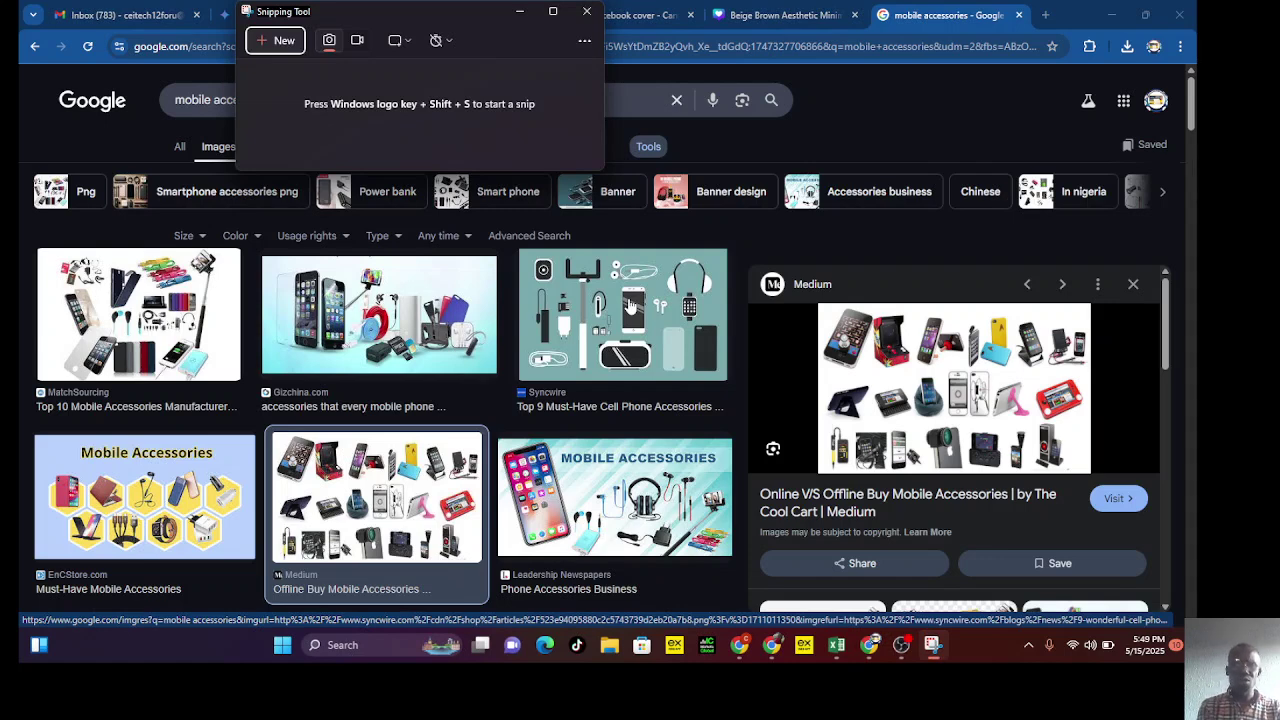
click(282, 50)
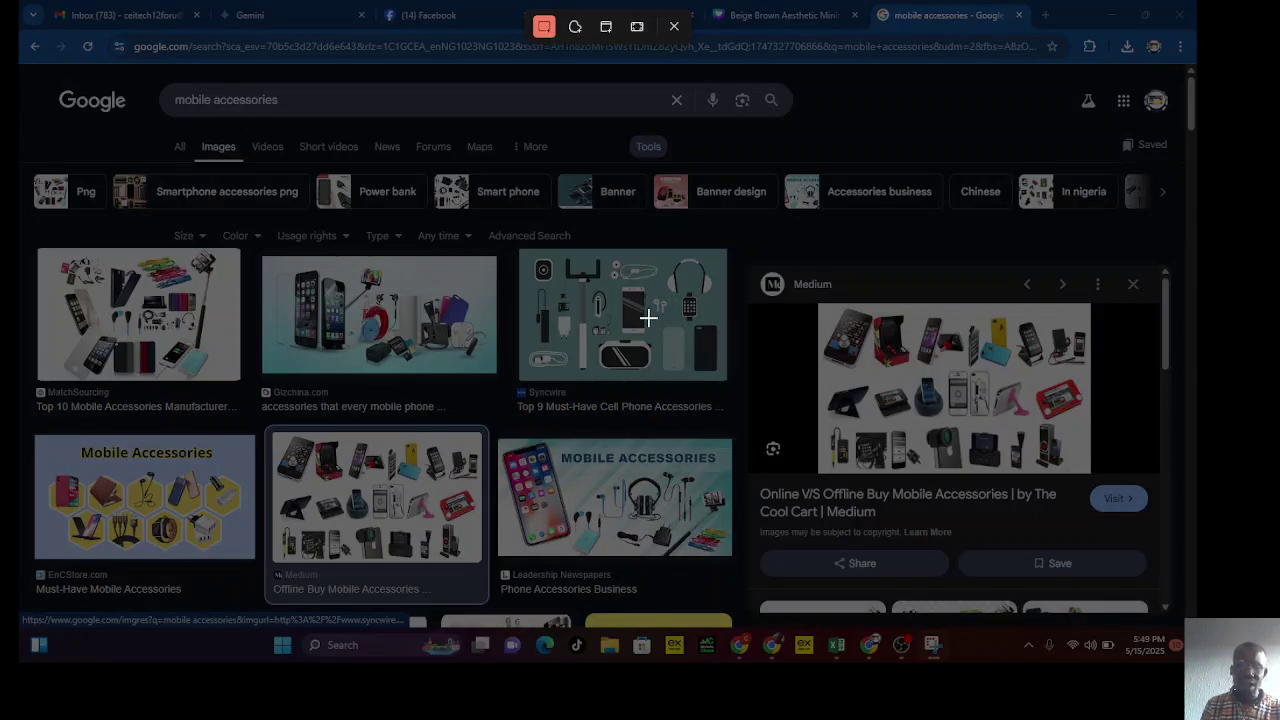
drag(818, 308, 1089, 469)
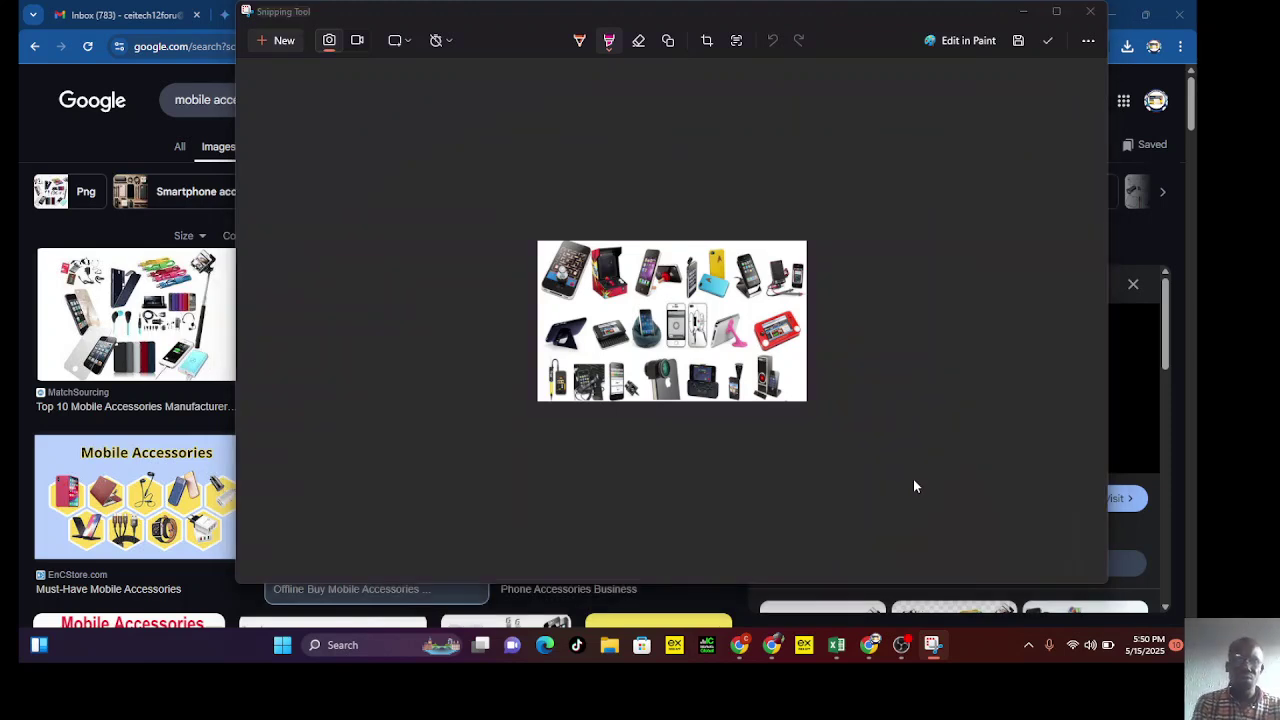
key(ctrl+s)
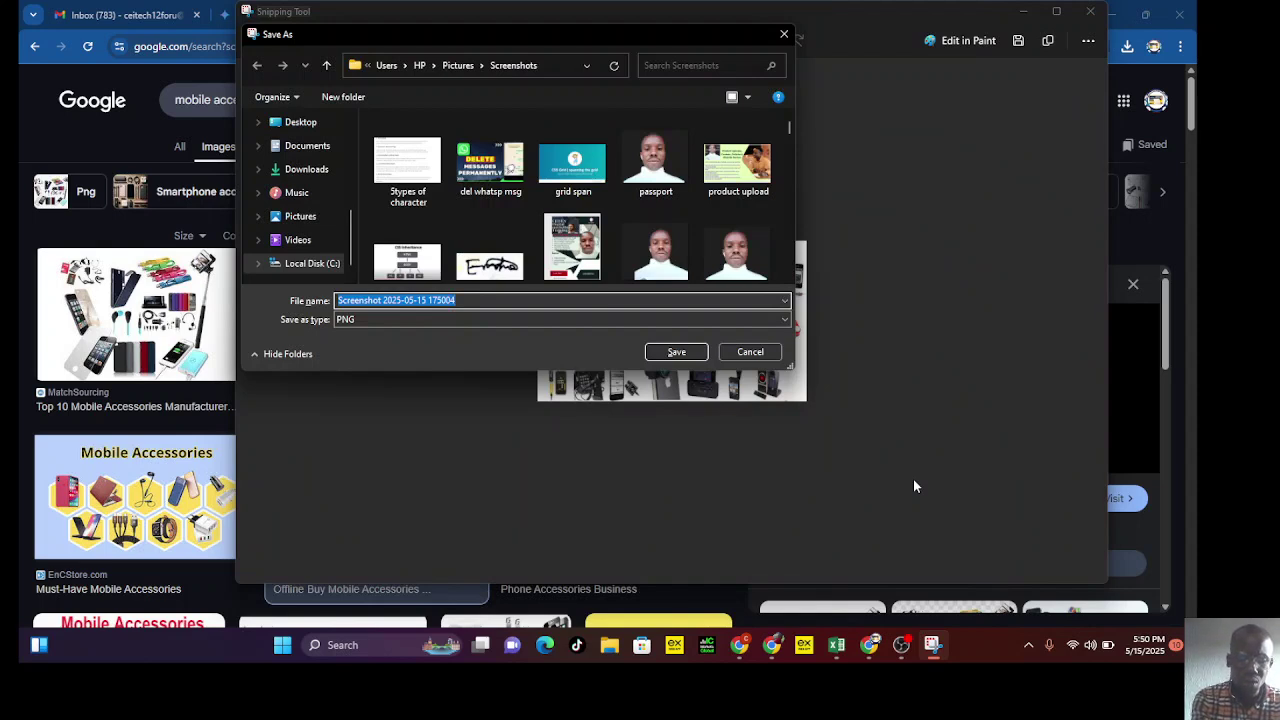
key(BackSpace)
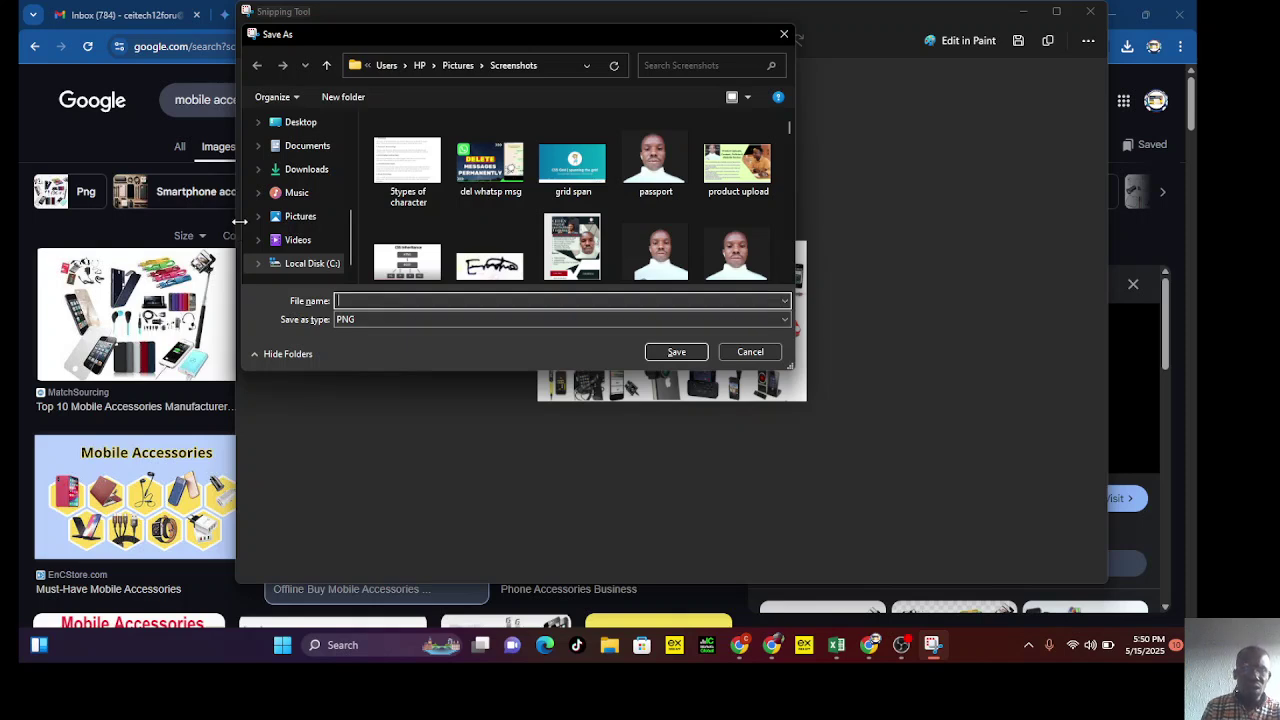
click(305, 169)
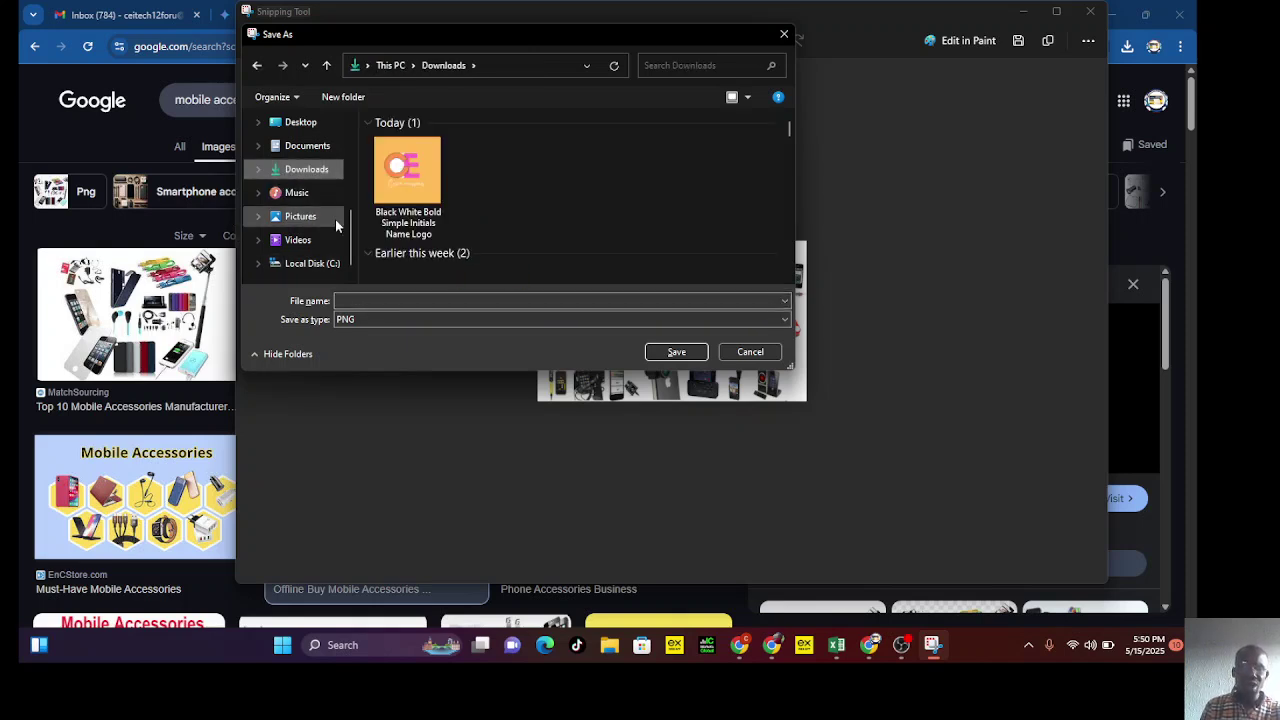
click(378, 306)
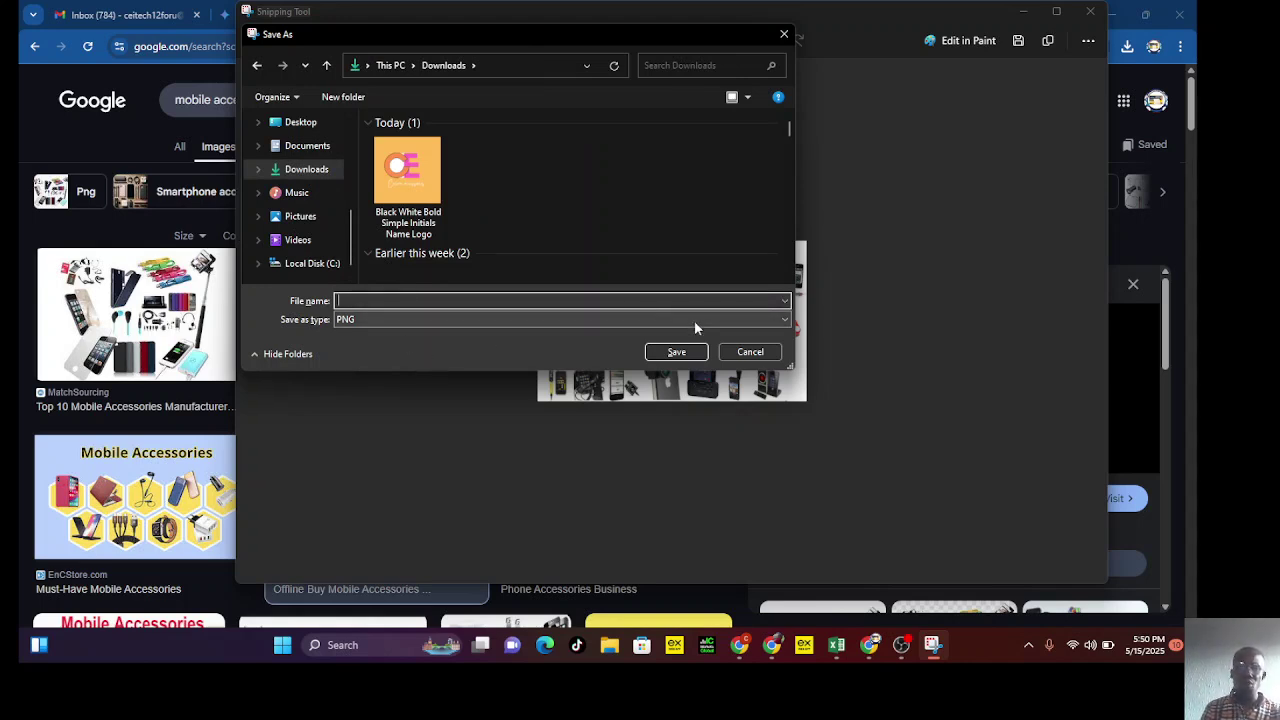
click(750, 352)
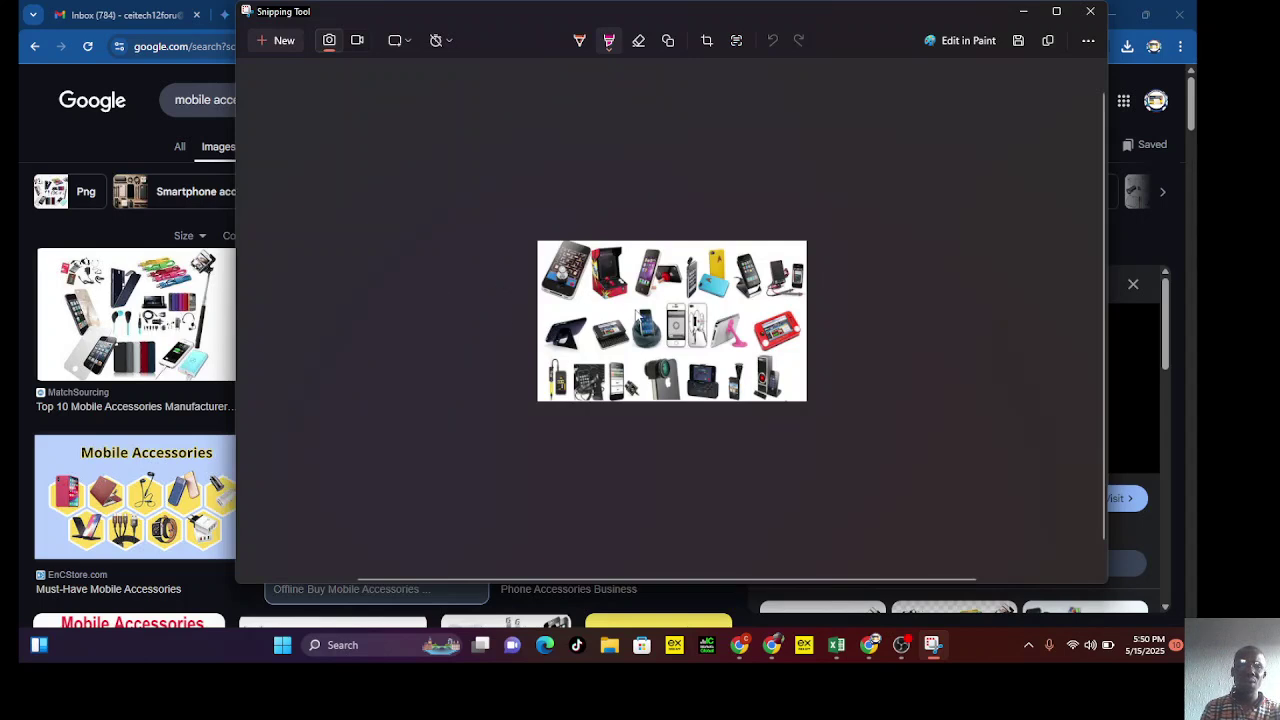
click(645, 325)
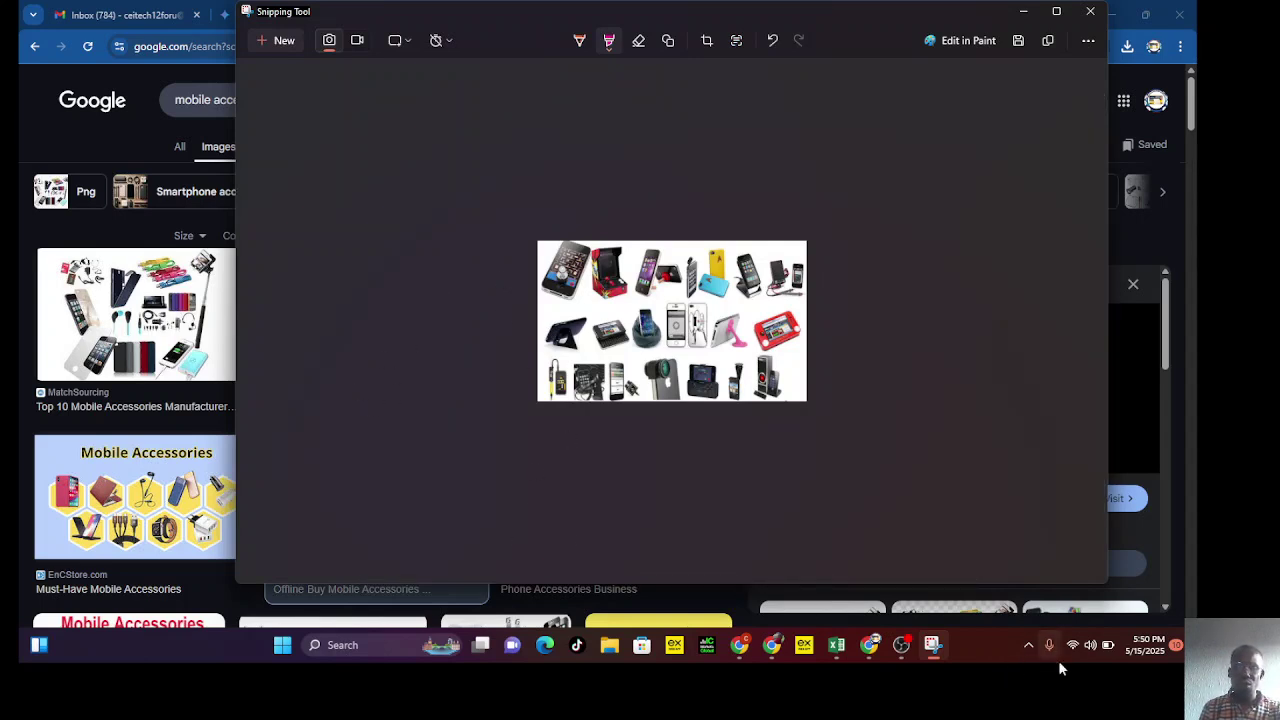
Return to the Beige Brown Aesthetic Facebook cover design in Canva and show the uploaded images.
click(869, 648)
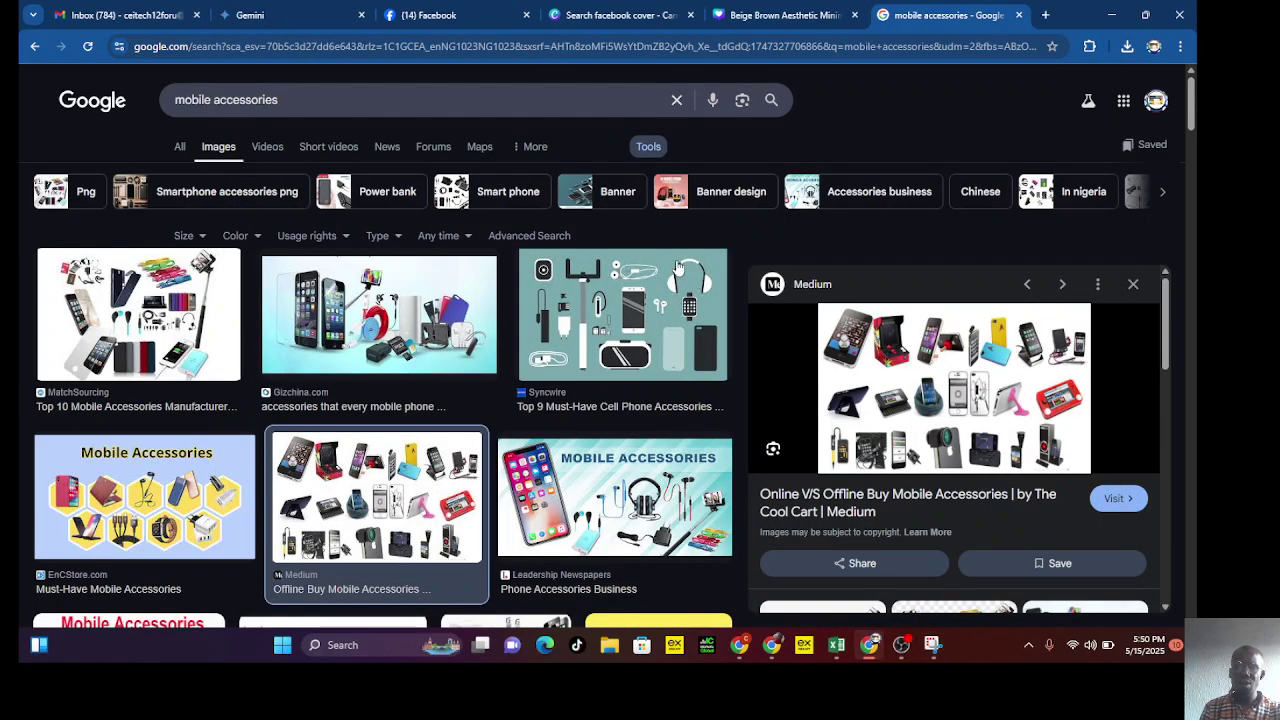
click(780, 15)
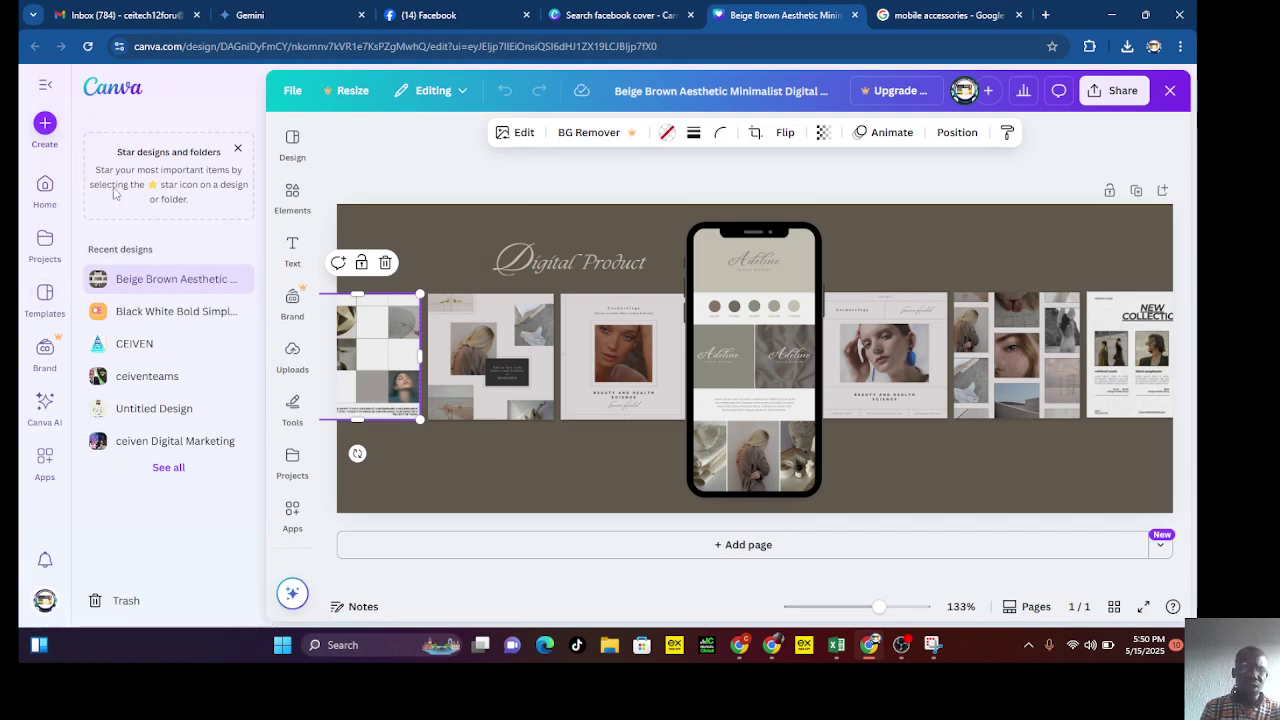
click(47, 88)
click(45, 190)
click(45, 298)
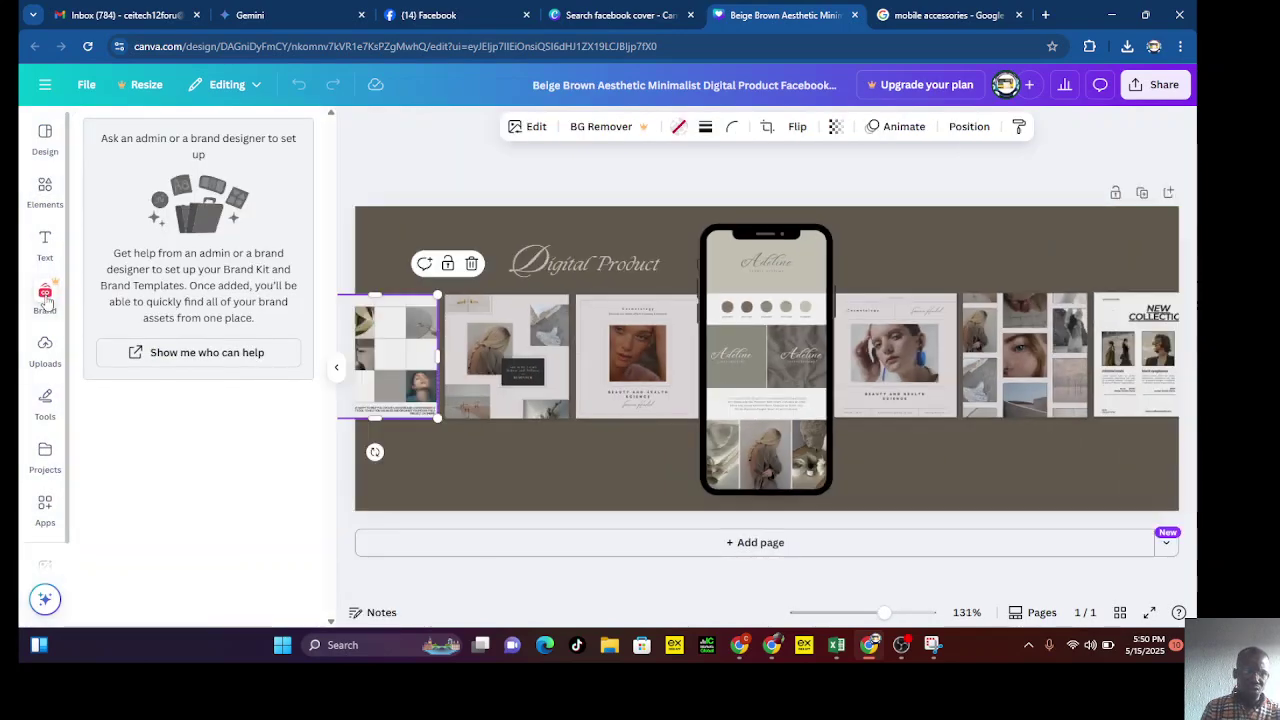
click(45, 350)
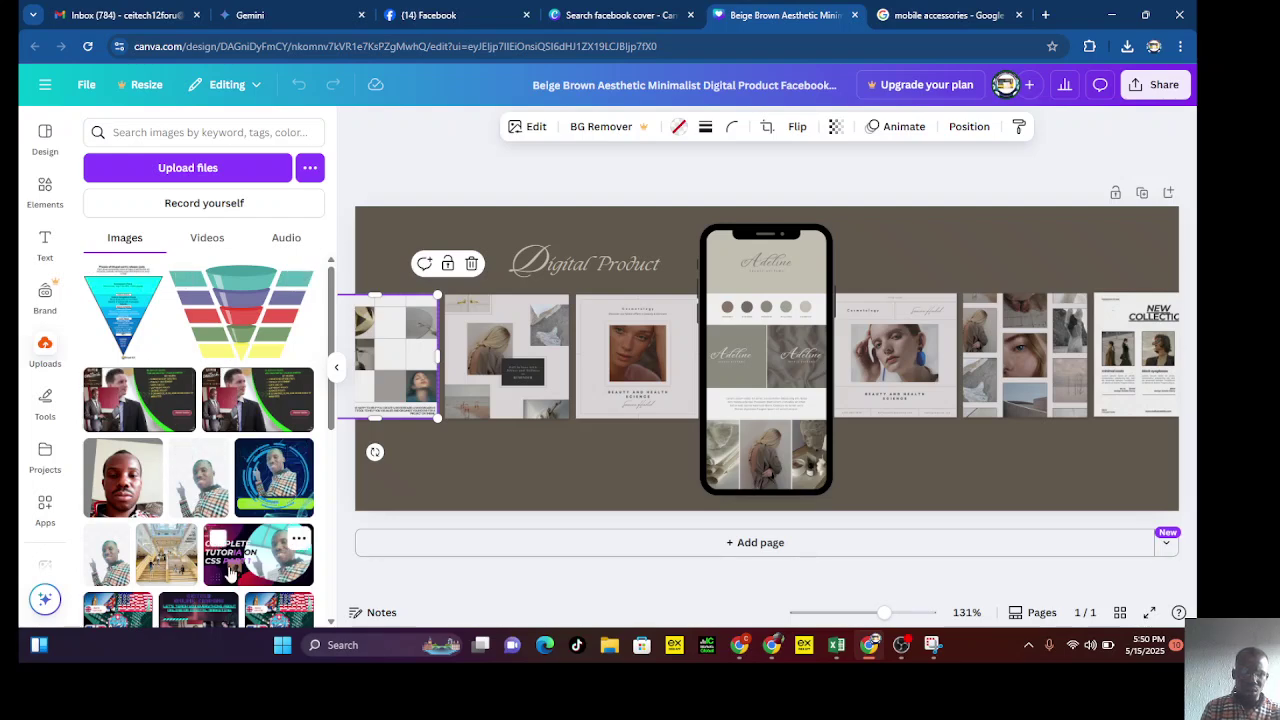
Fill the first two collage frames with the uploaded "How to move abroad" flyer and the third with the CSS tutorial thumbnail.
scroll(163, 535, down, 2)
scroll(163, 535, down, 3)
scroll(162, 529, up, 3)
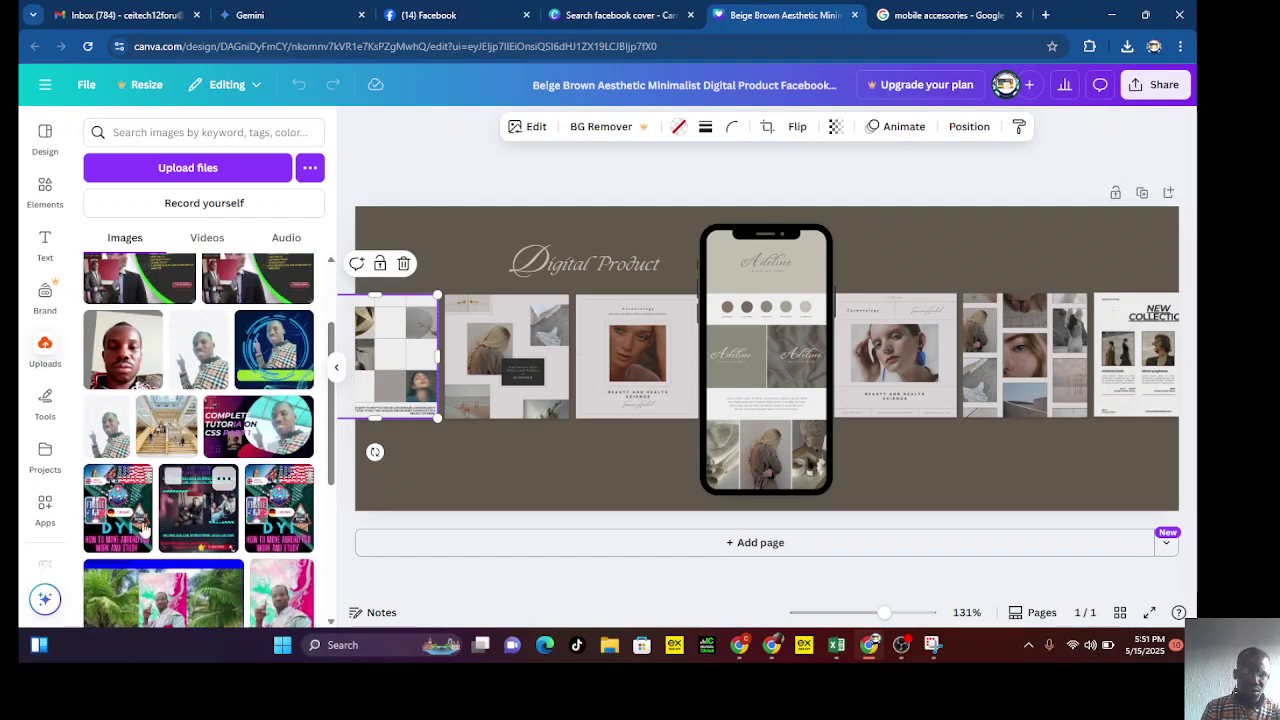
drag(120, 510, 418, 372)
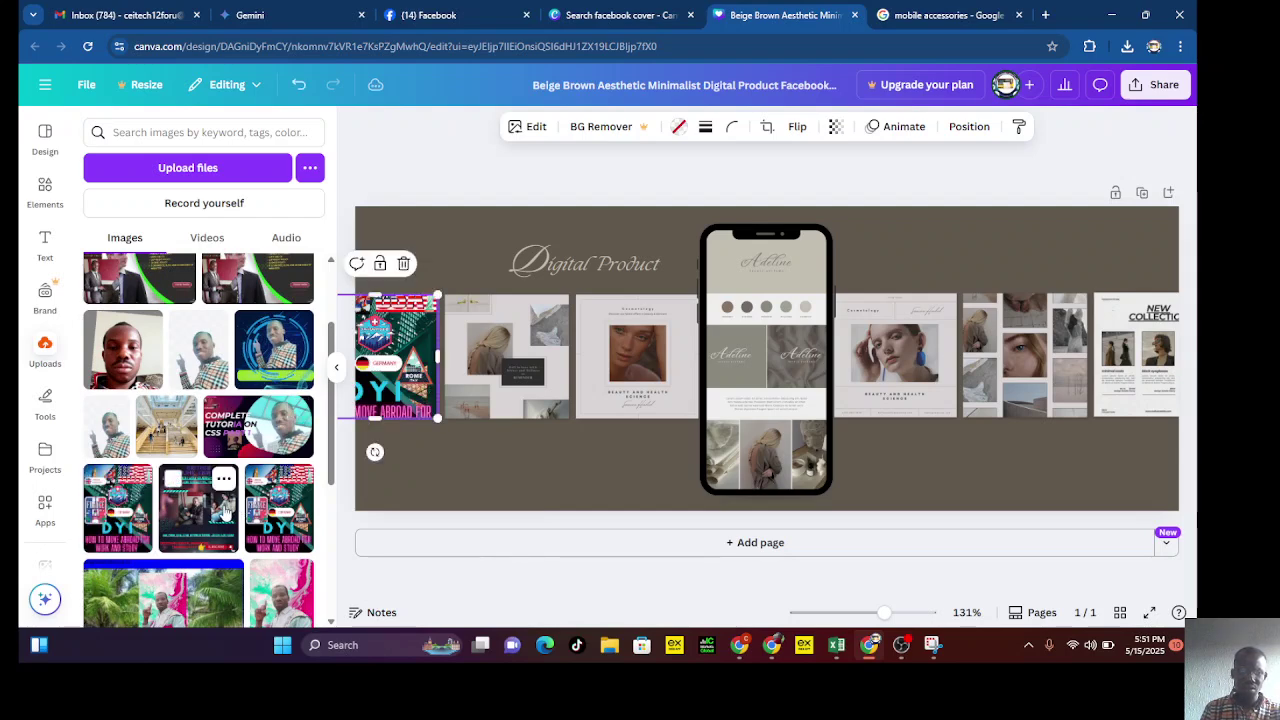
drag(212, 514, 466, 451)
drag(279, 508, 563, 344)
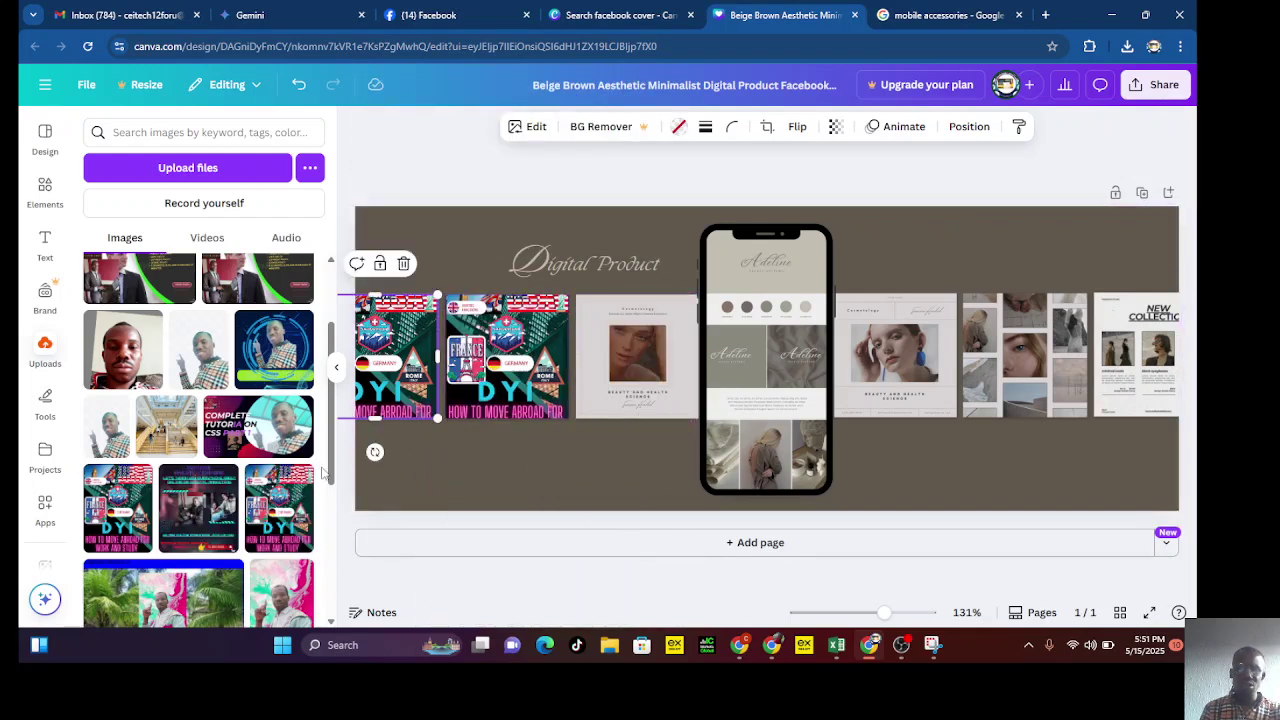
drag(252, 437, 615, 378)
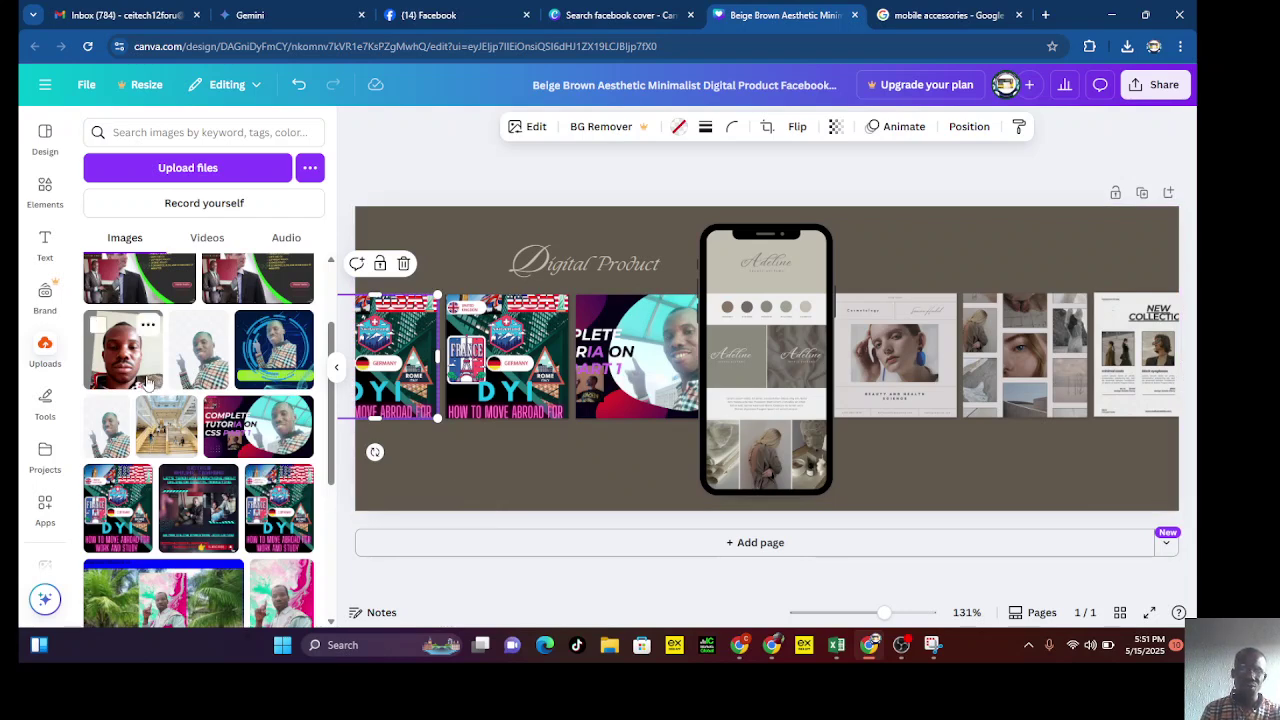
Fill the phone frame with the uploaded face portrait and the remaining frames with the blue-circle portrait, suited-man flyer and CSS tutorial thumbnail.
drag(316, 462, 746, 394)
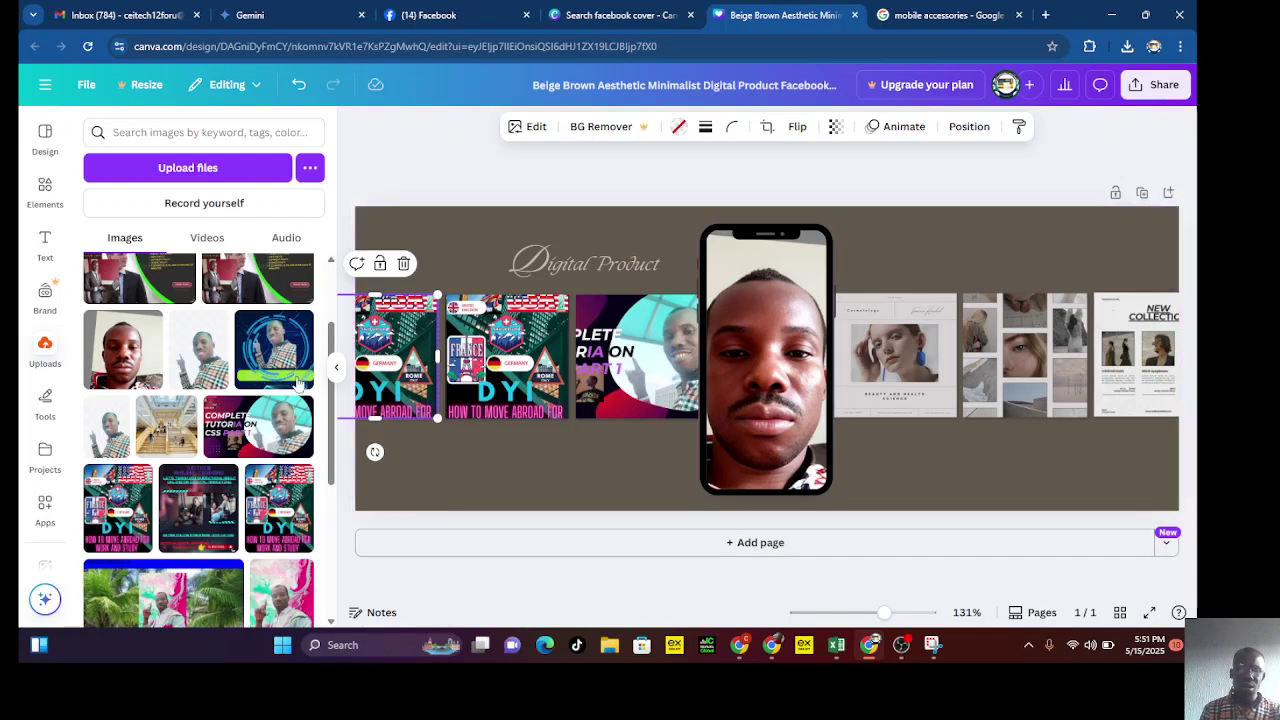
drag(1122, 505, 848, 346)
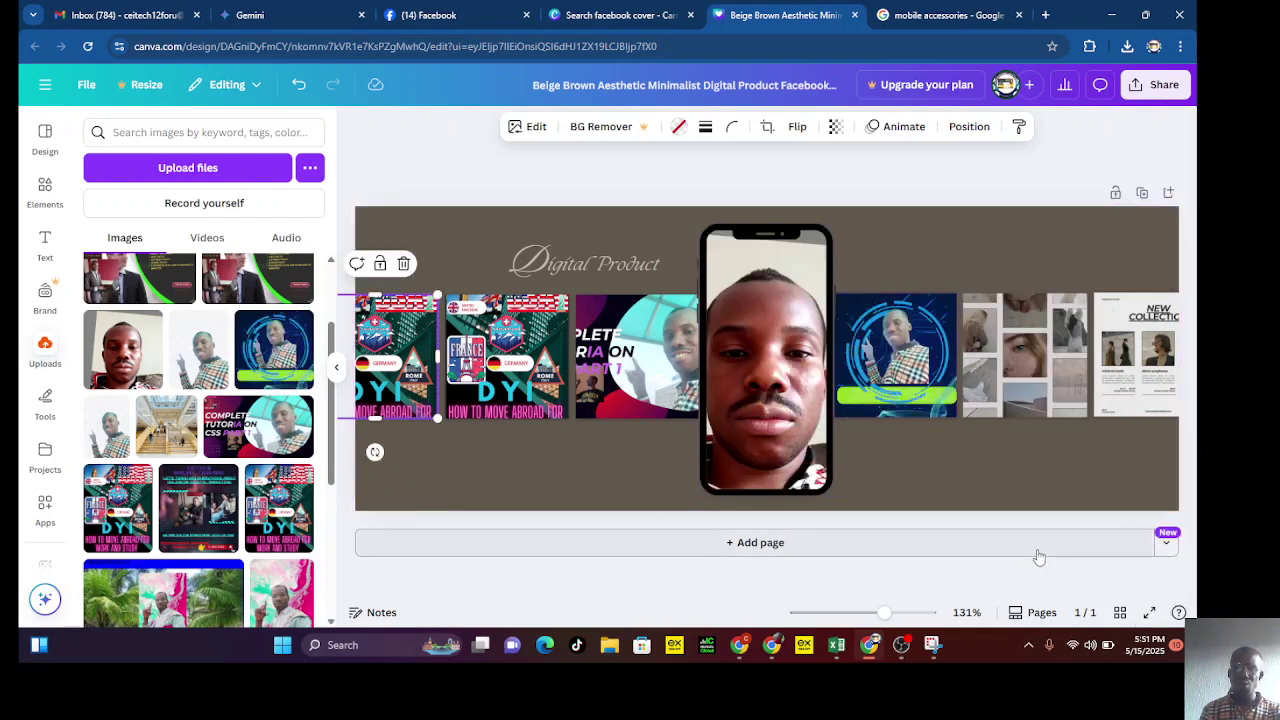
drag(172, 292, 1076, 360)
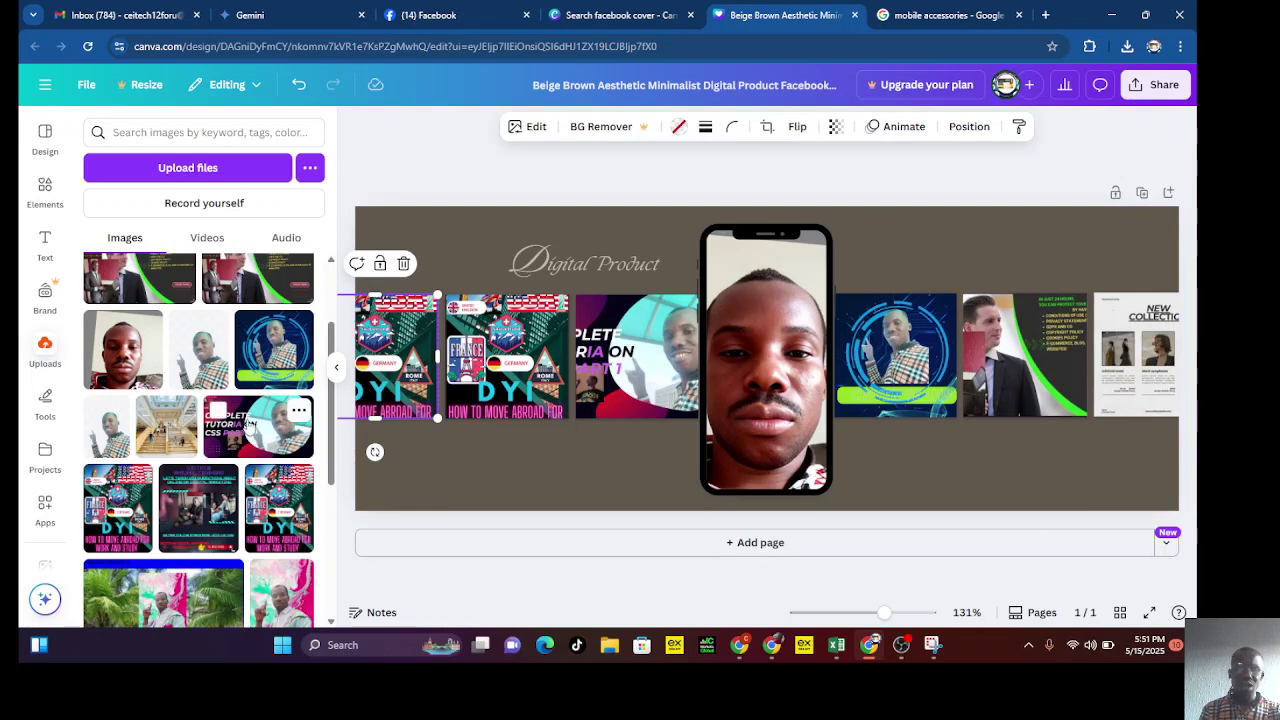
drag(225, 438, 1140, 362)
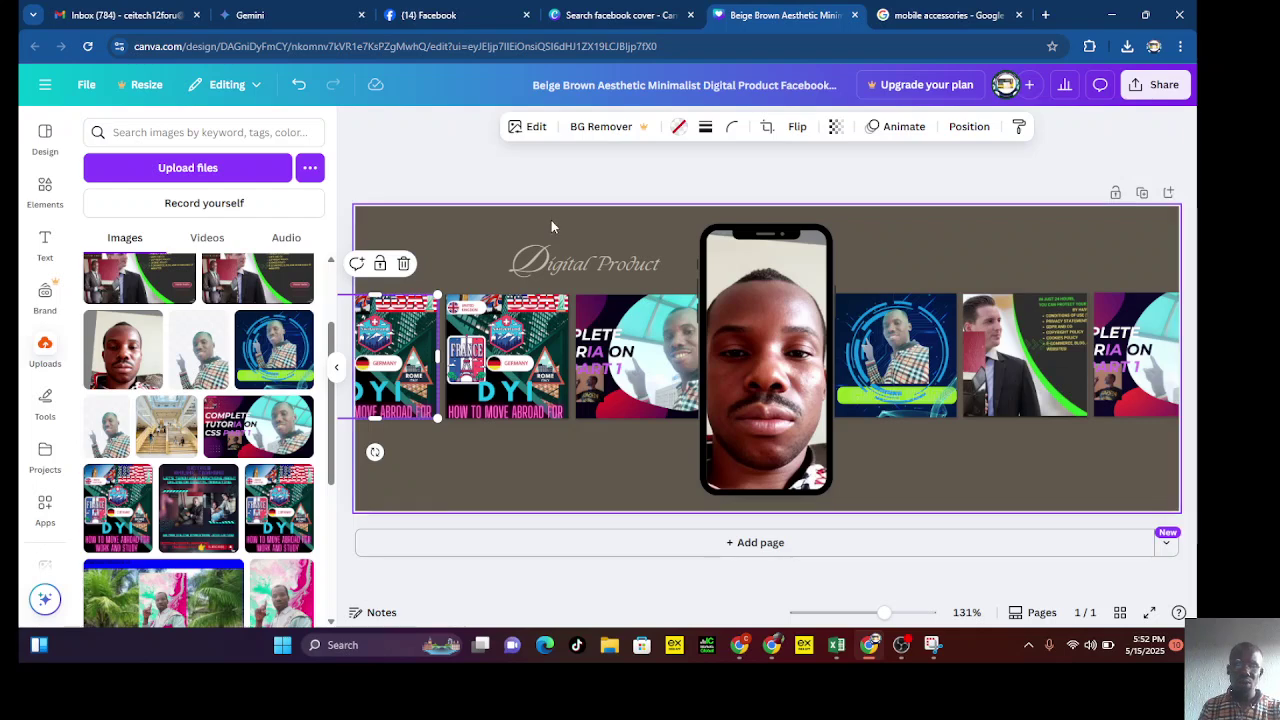
Replace the "igital Product" heading text after the decorative D with "Ceiven col", keeping its font size.
click(573, 264)
click(573, 264)
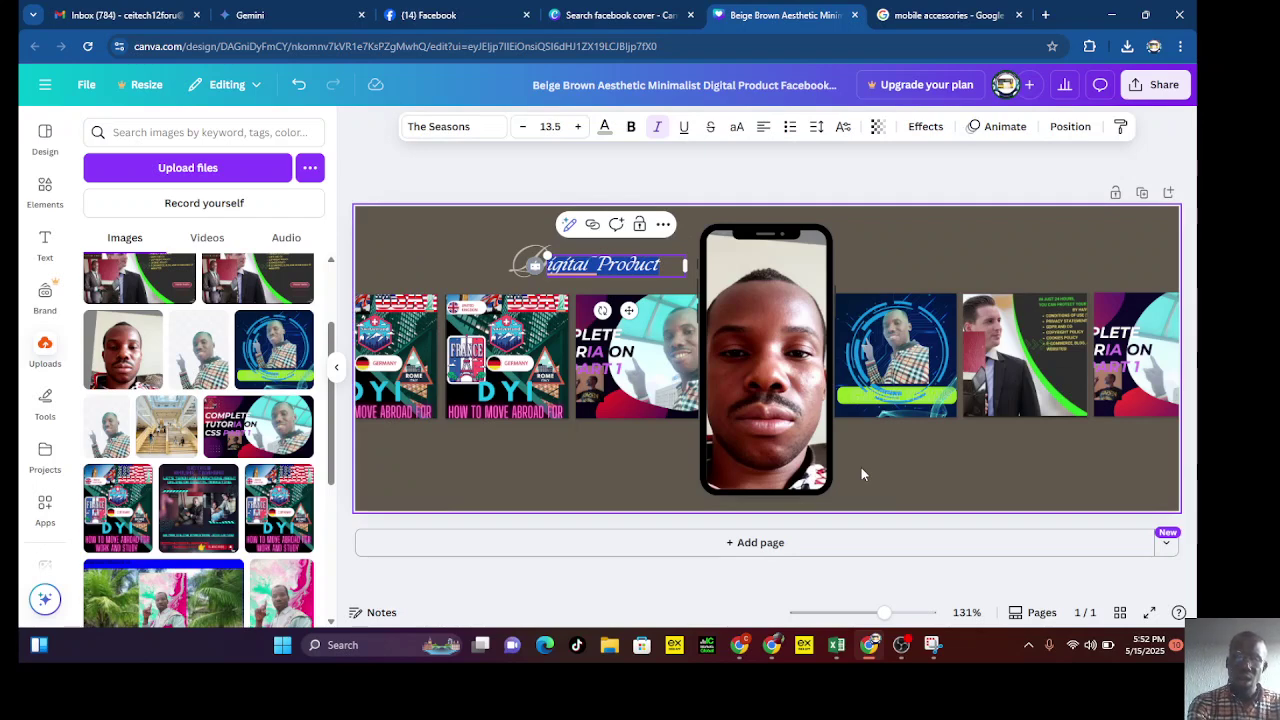
key(BackSpace)
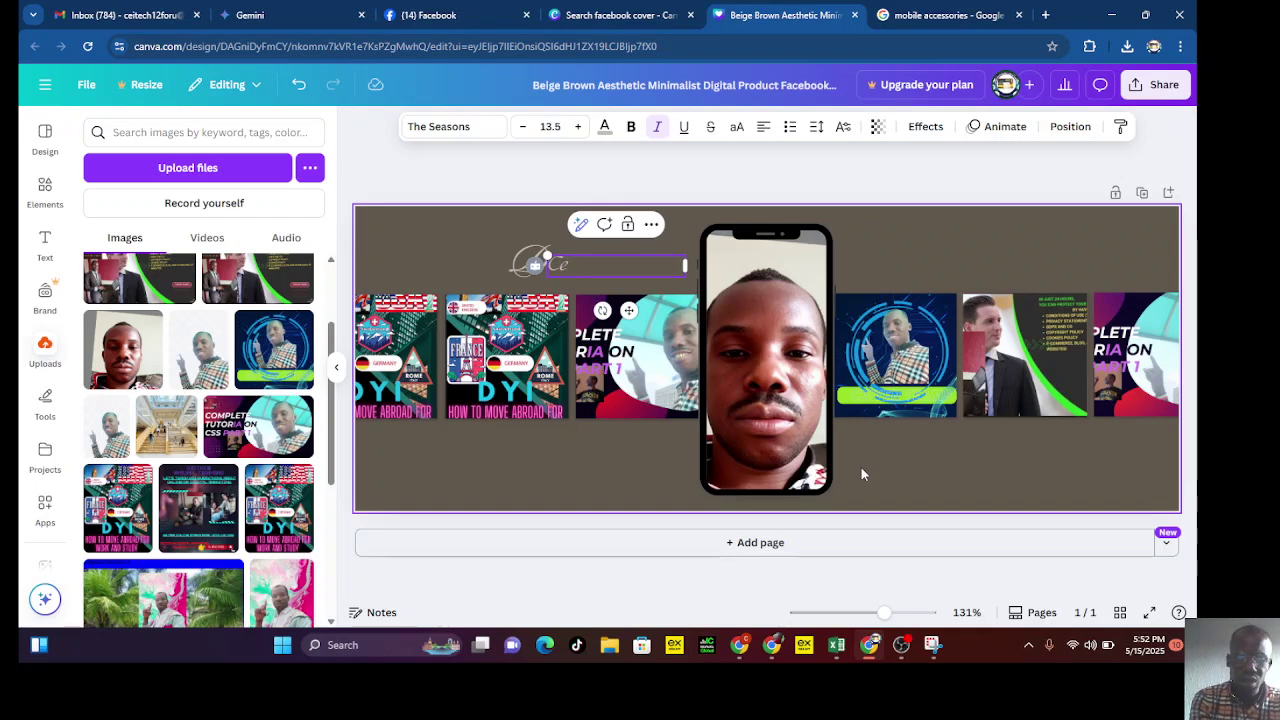
text(tec)
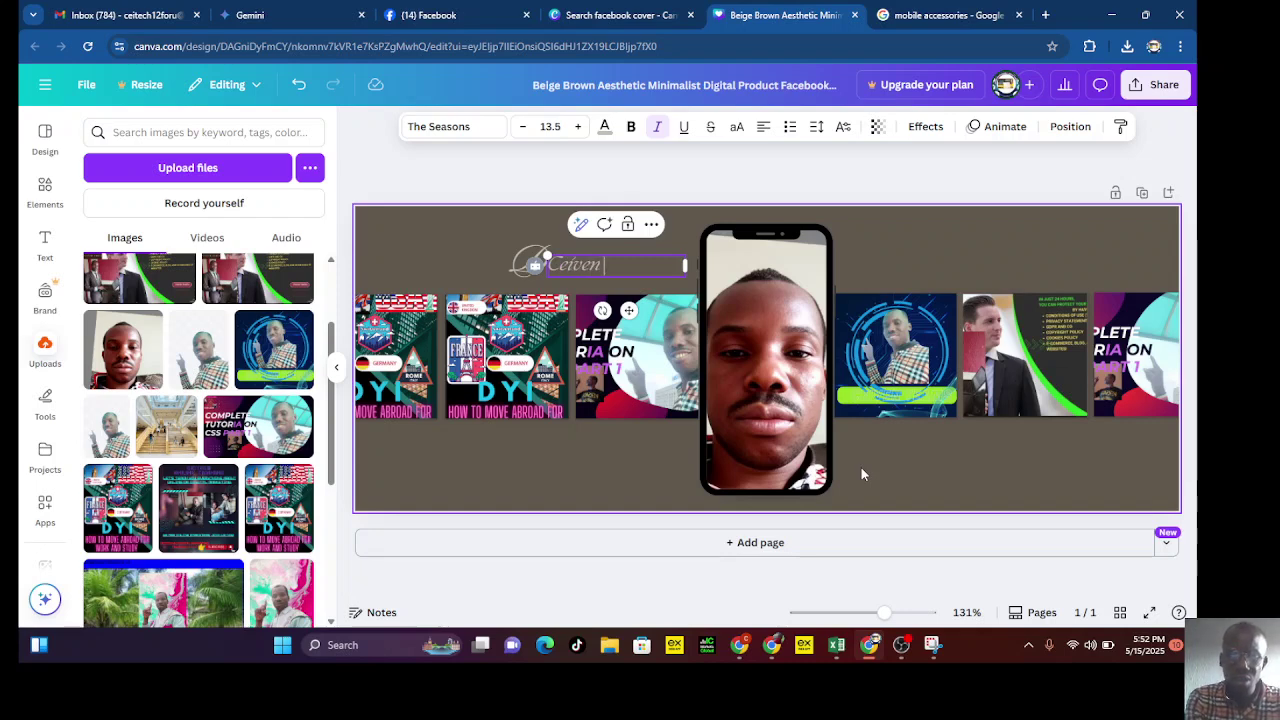
text(en col)
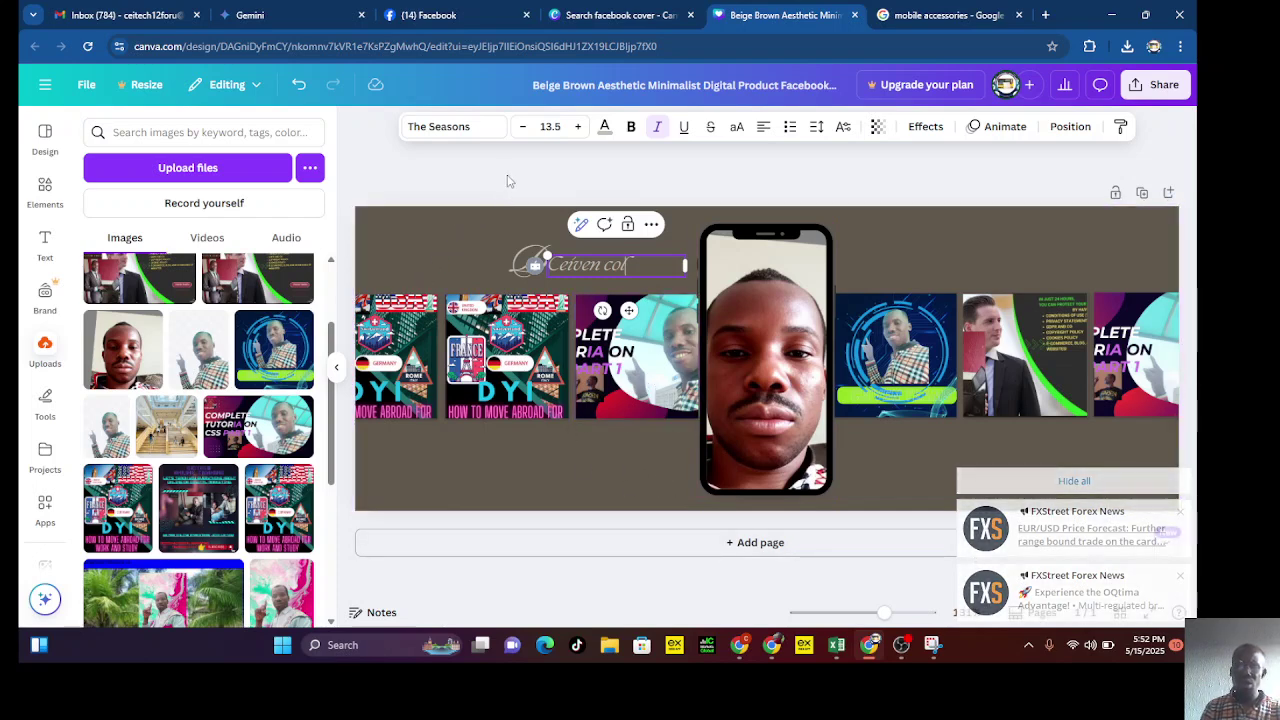
click(548, 126)
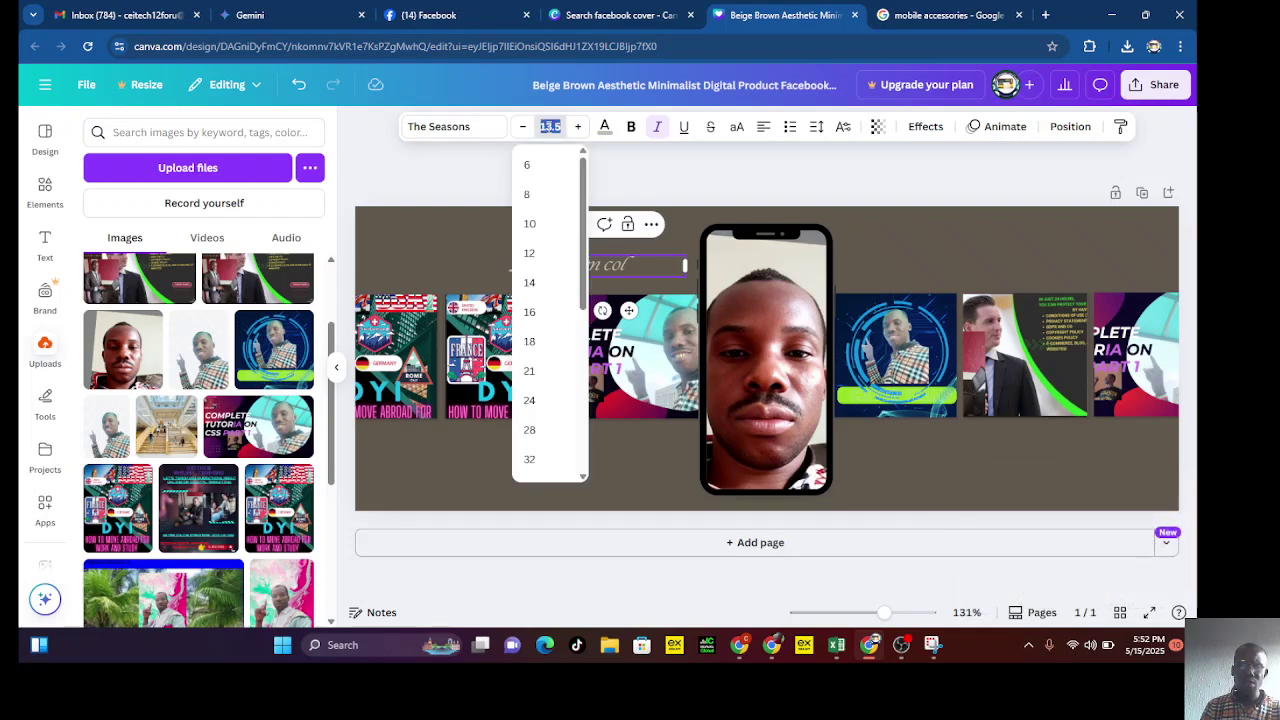
click(708, 186)
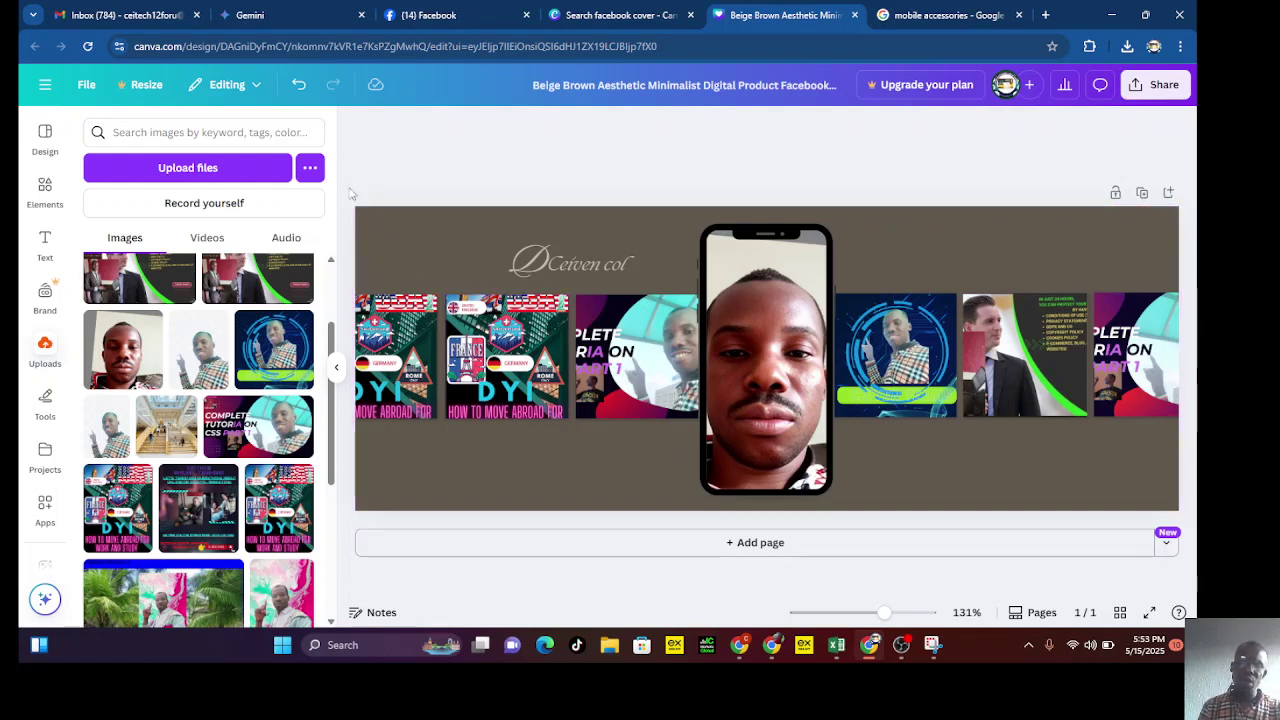
drag(343, 175, 1200, 574)
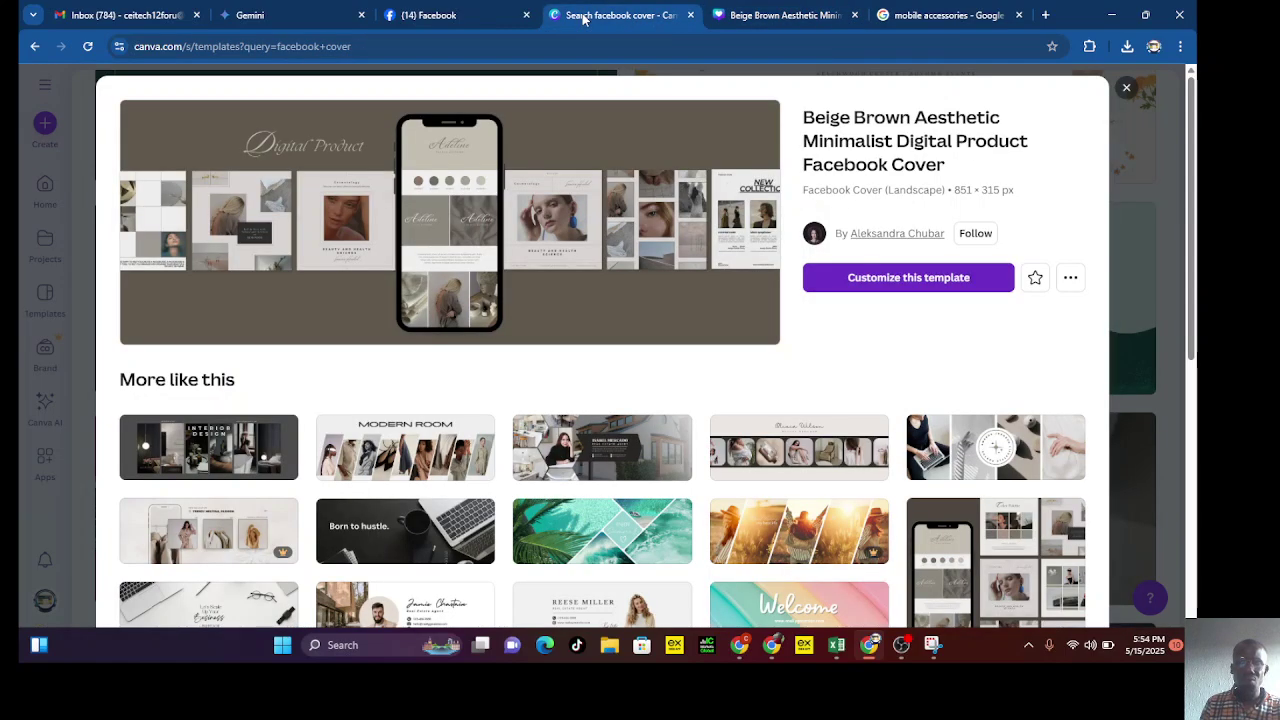
click(590, 18)
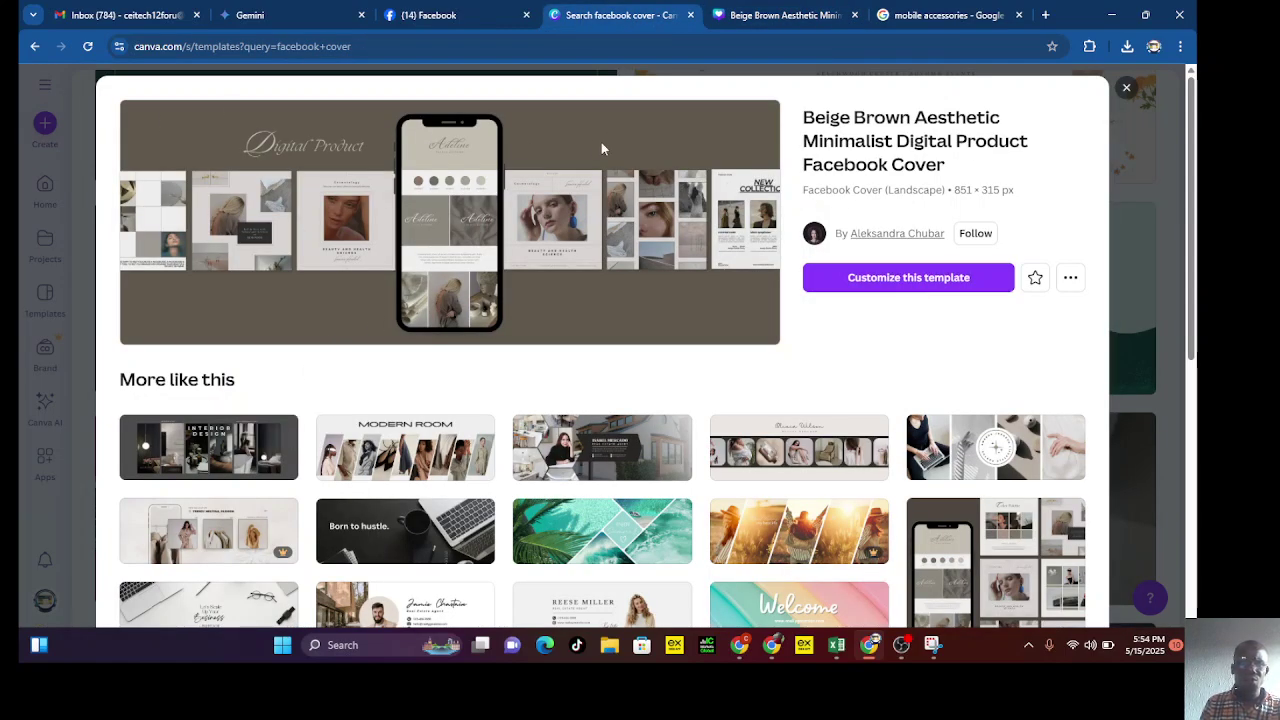
click(920, 18)
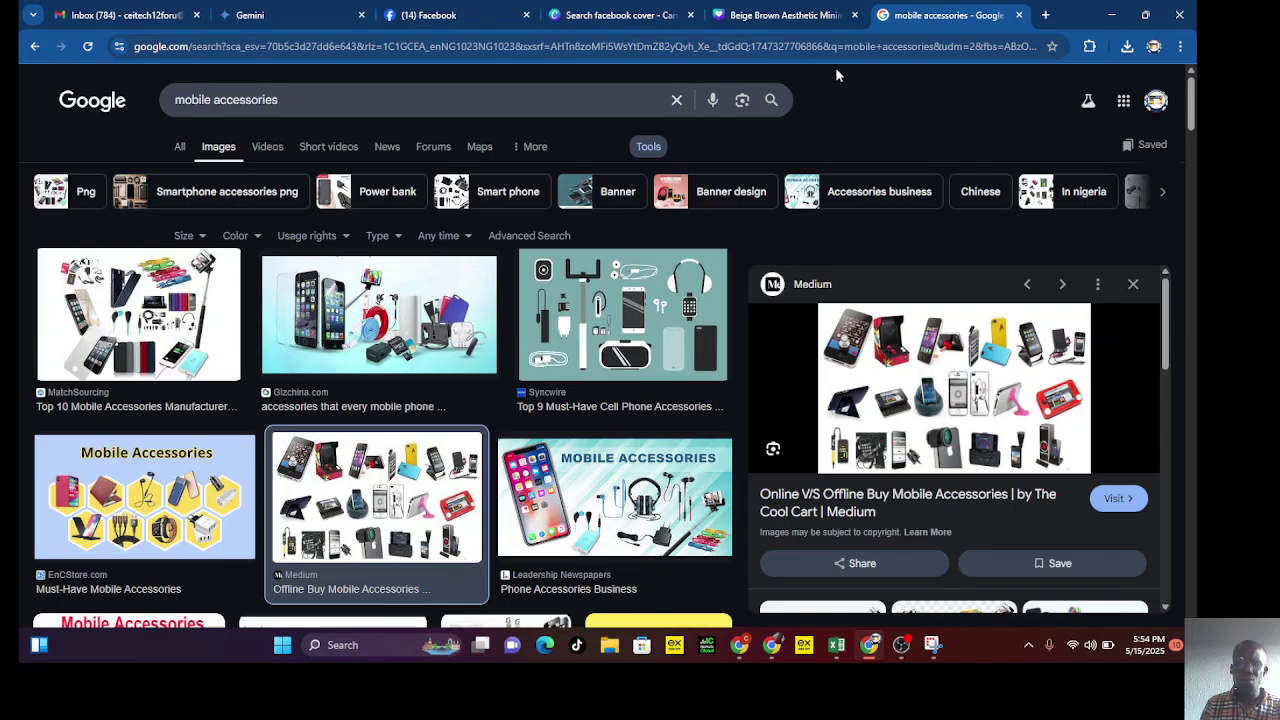
click(788, 16)
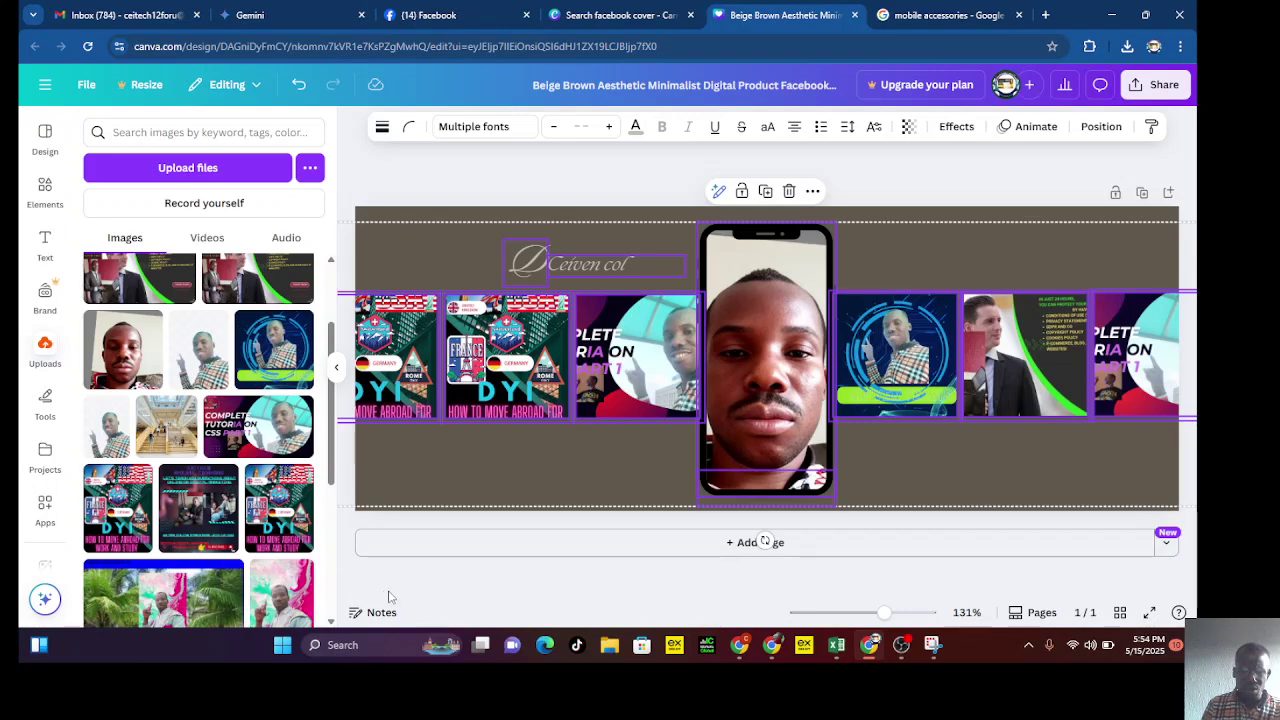
click(43, 86)
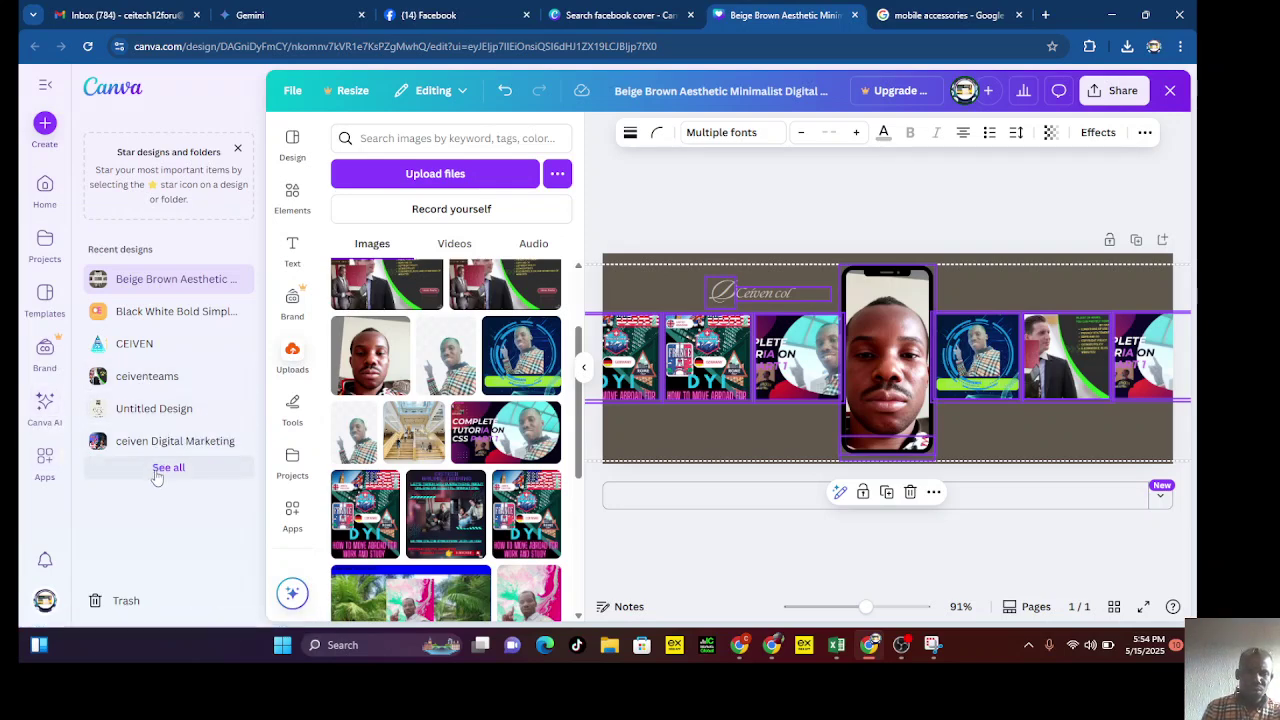
Add a default heading text box to the Facebook cover and place it at the upper edge, over the top of the phone frame.
click(294, 268)
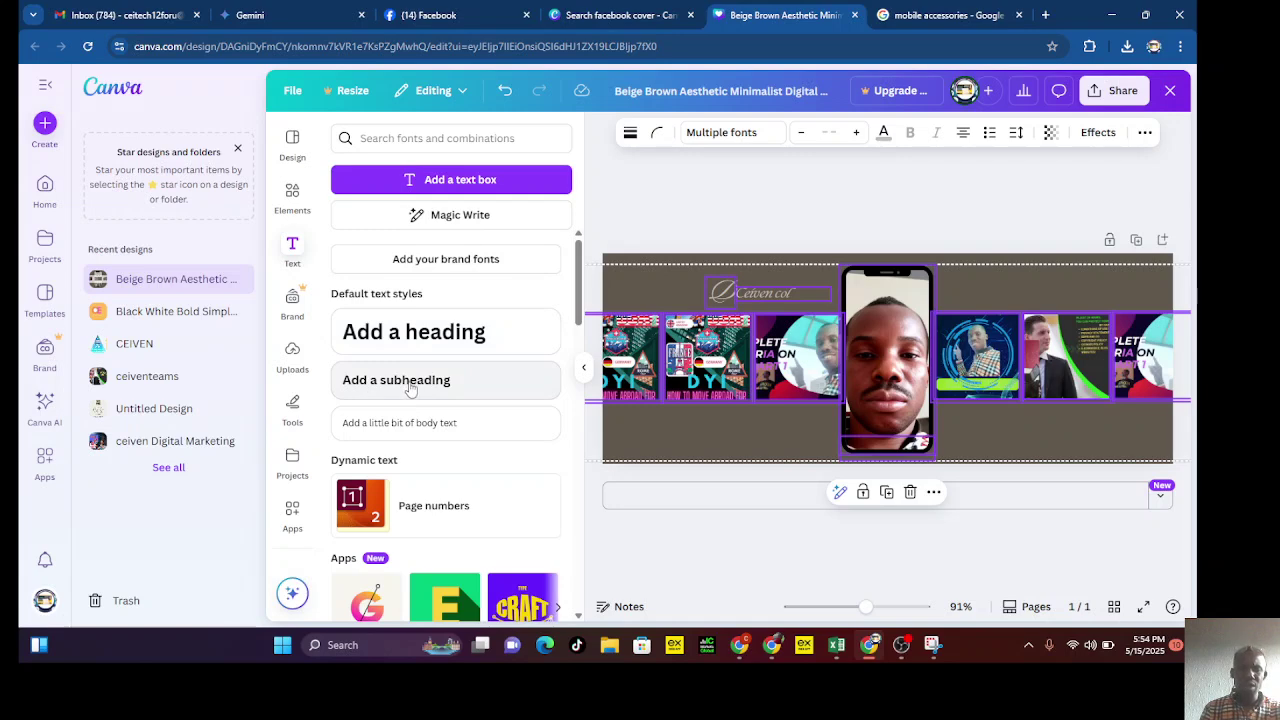
click(394, 337)
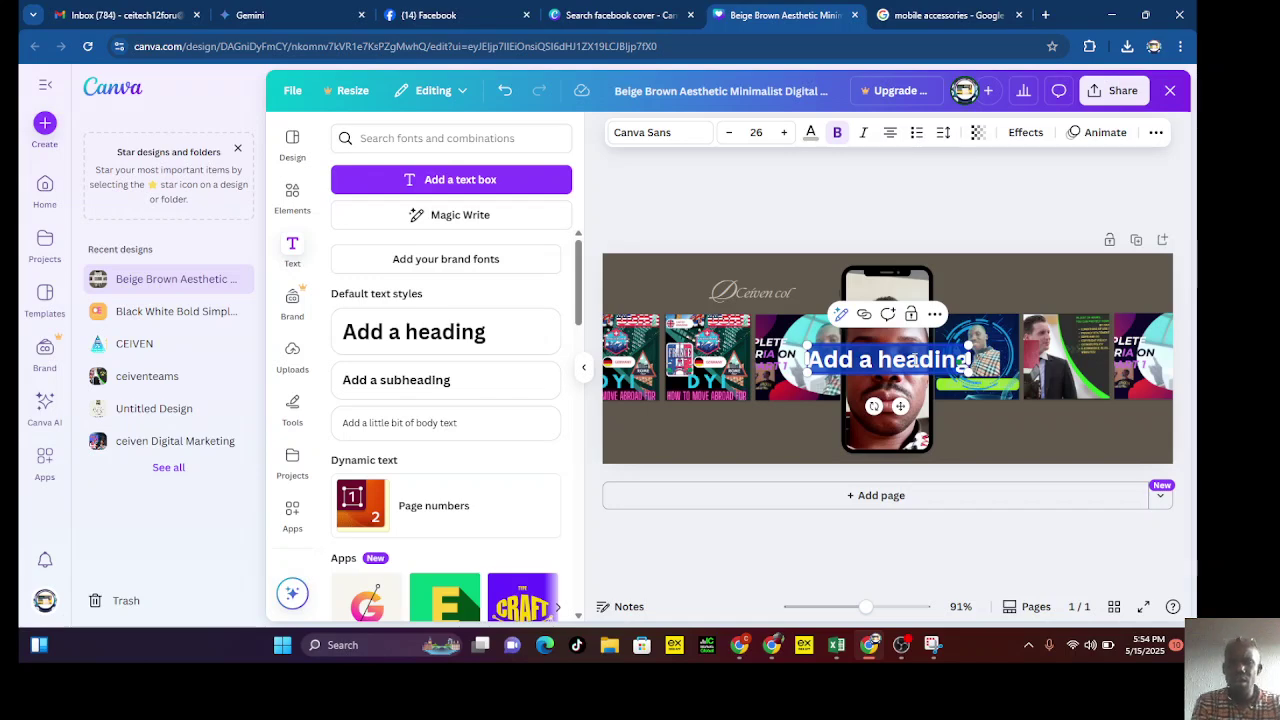
click(1035, 370)
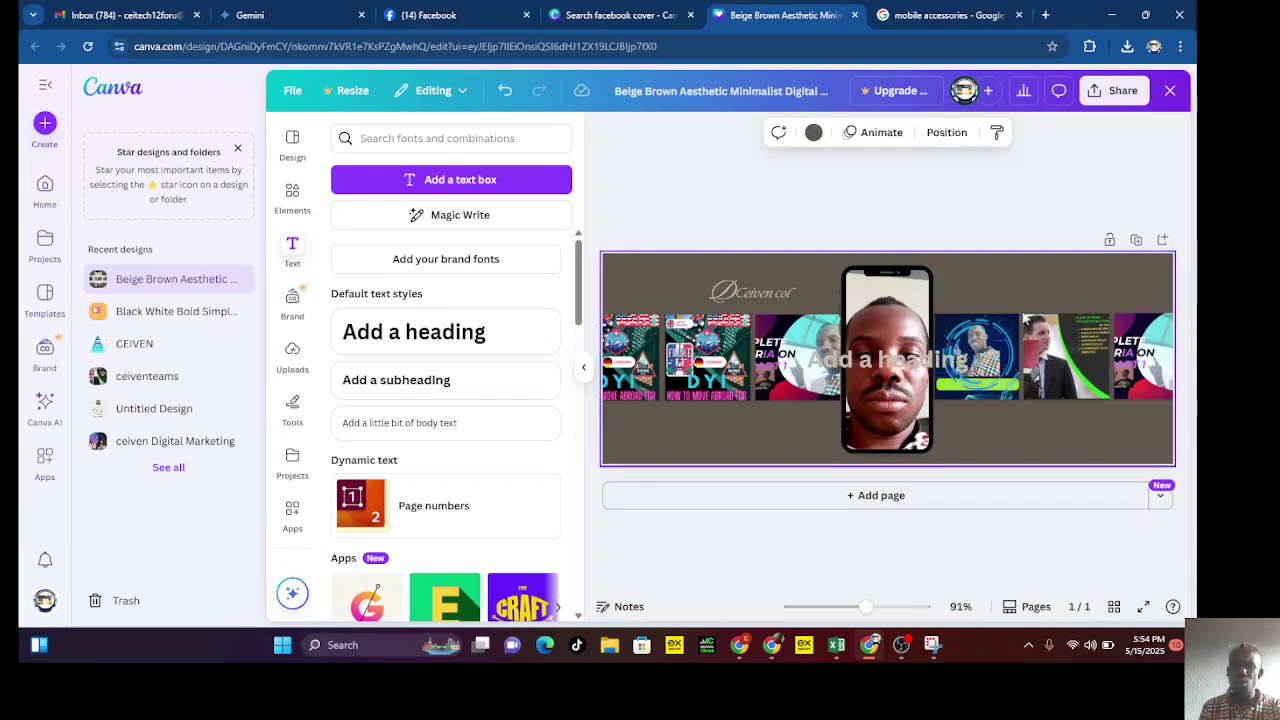
drag(868, 372, 838, 278)
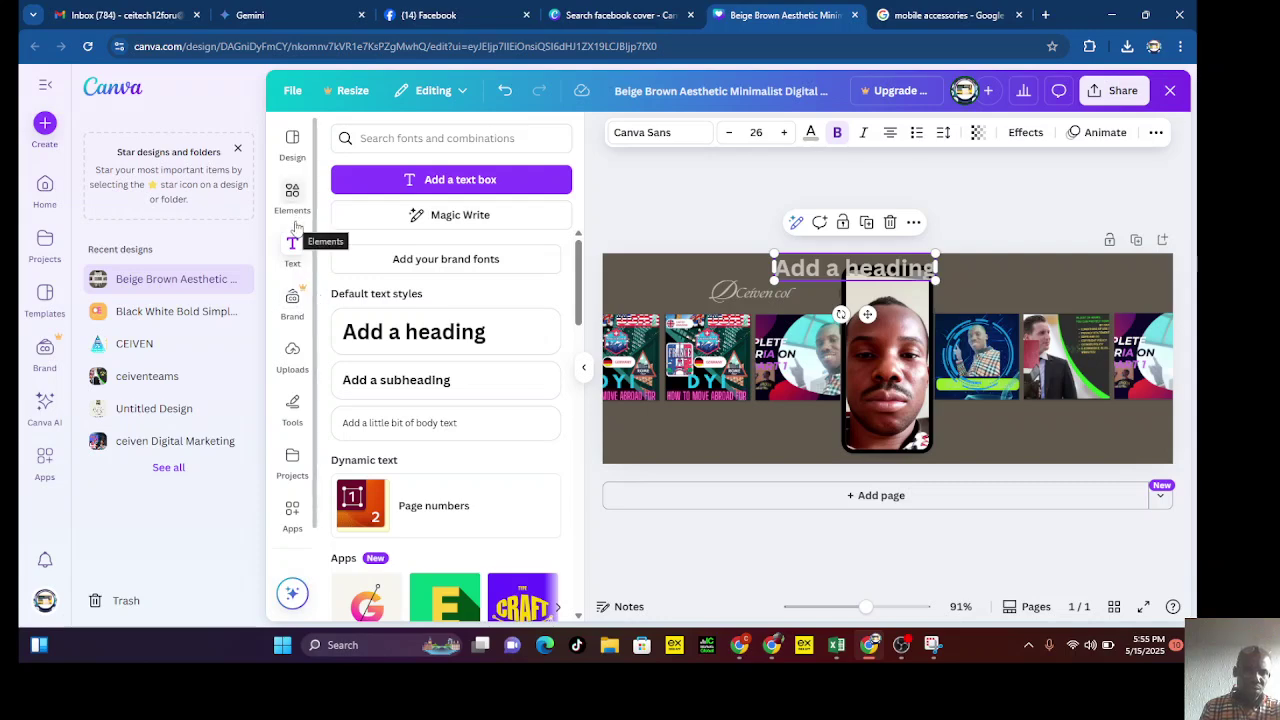
scroll(297, 225, down, 1)
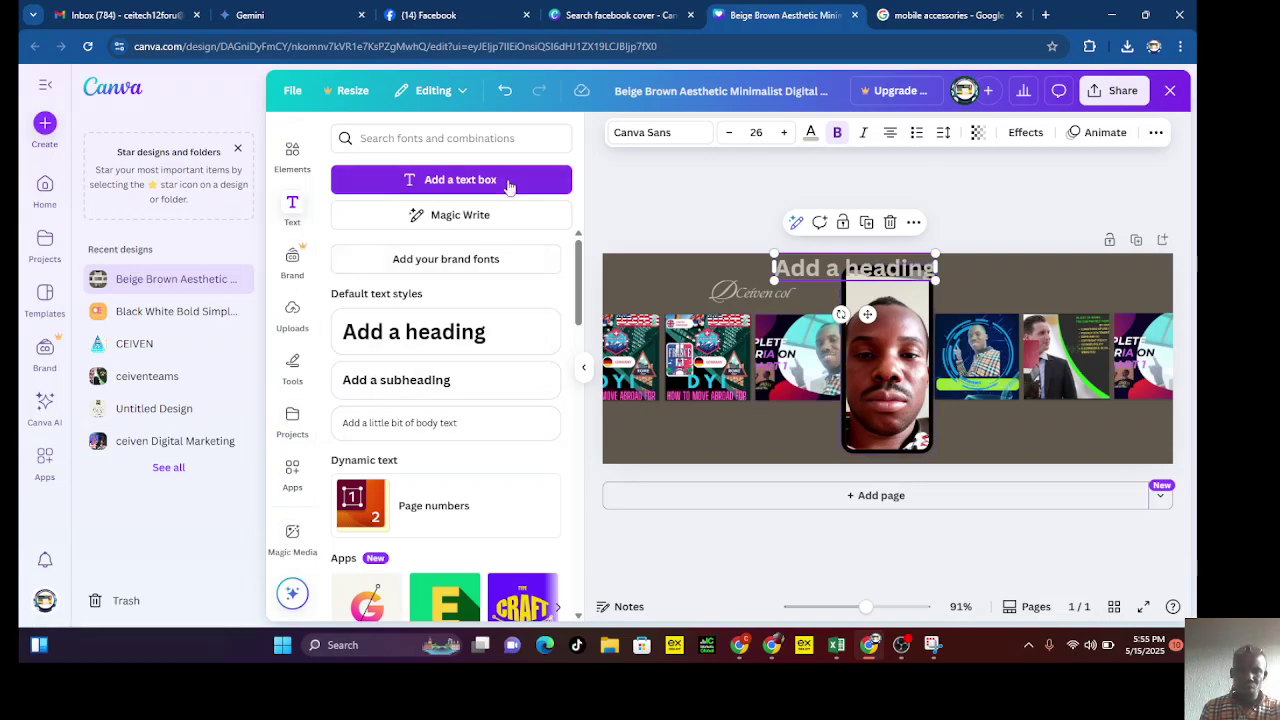
click(660, 224)
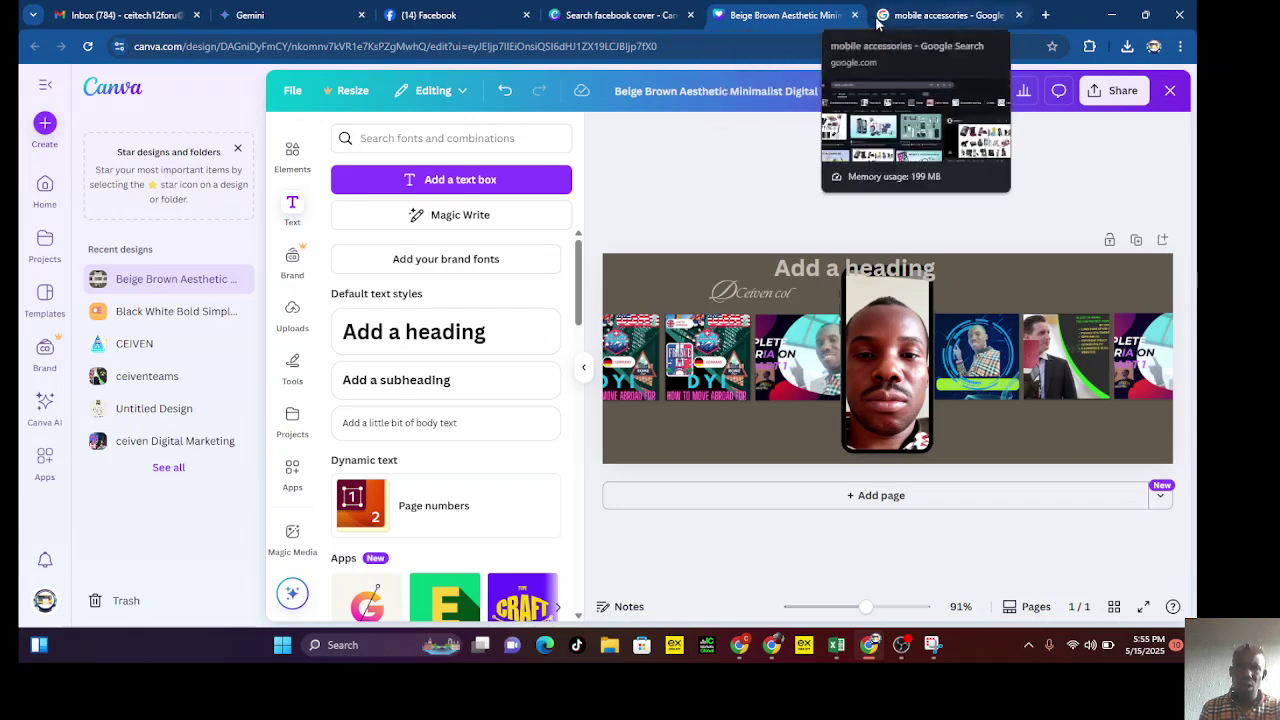
Leave the cover design for the Canva templates page and search the templates for "facebook videos".
click(585, 22)
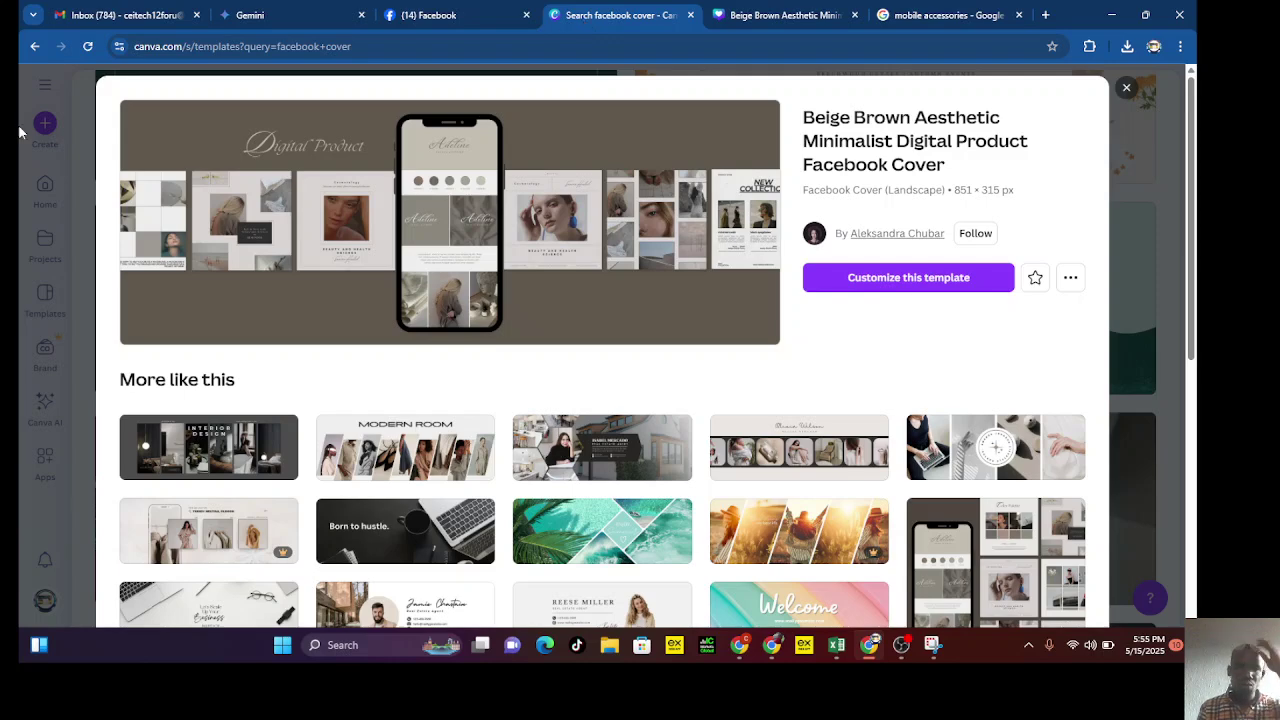
click(33, 47)
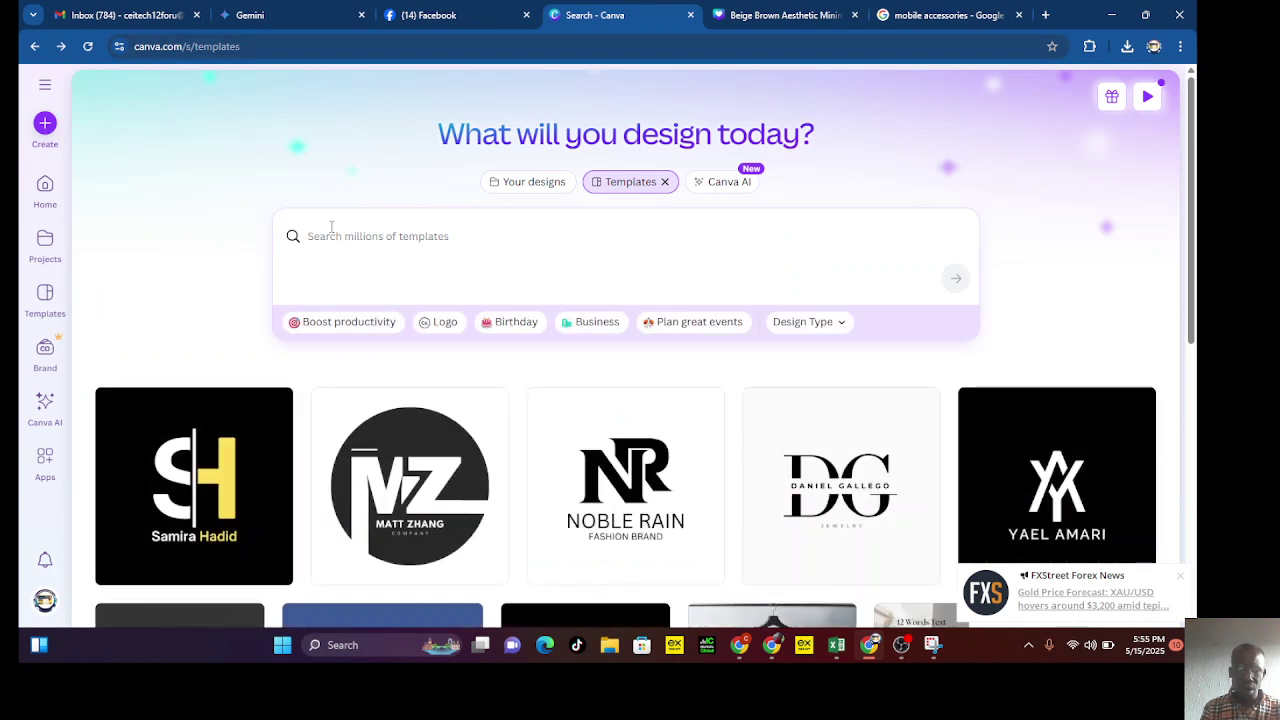
click(418, 245)
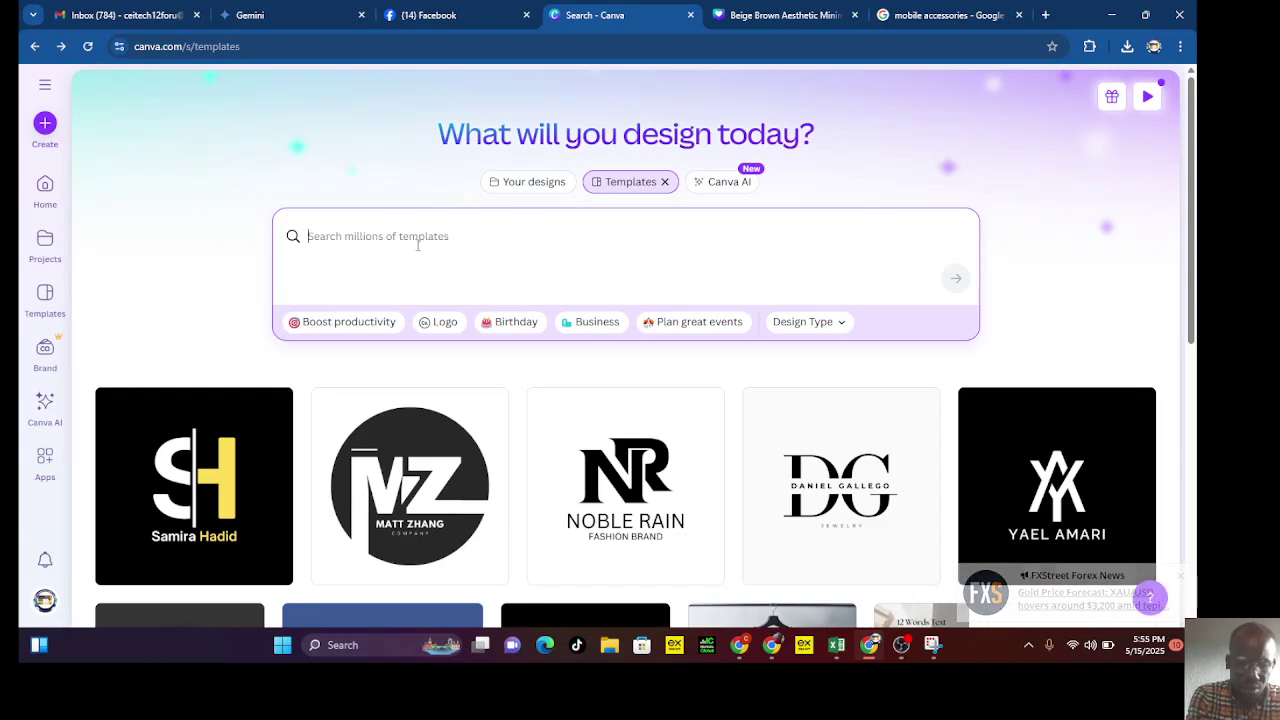
text(faceboo)
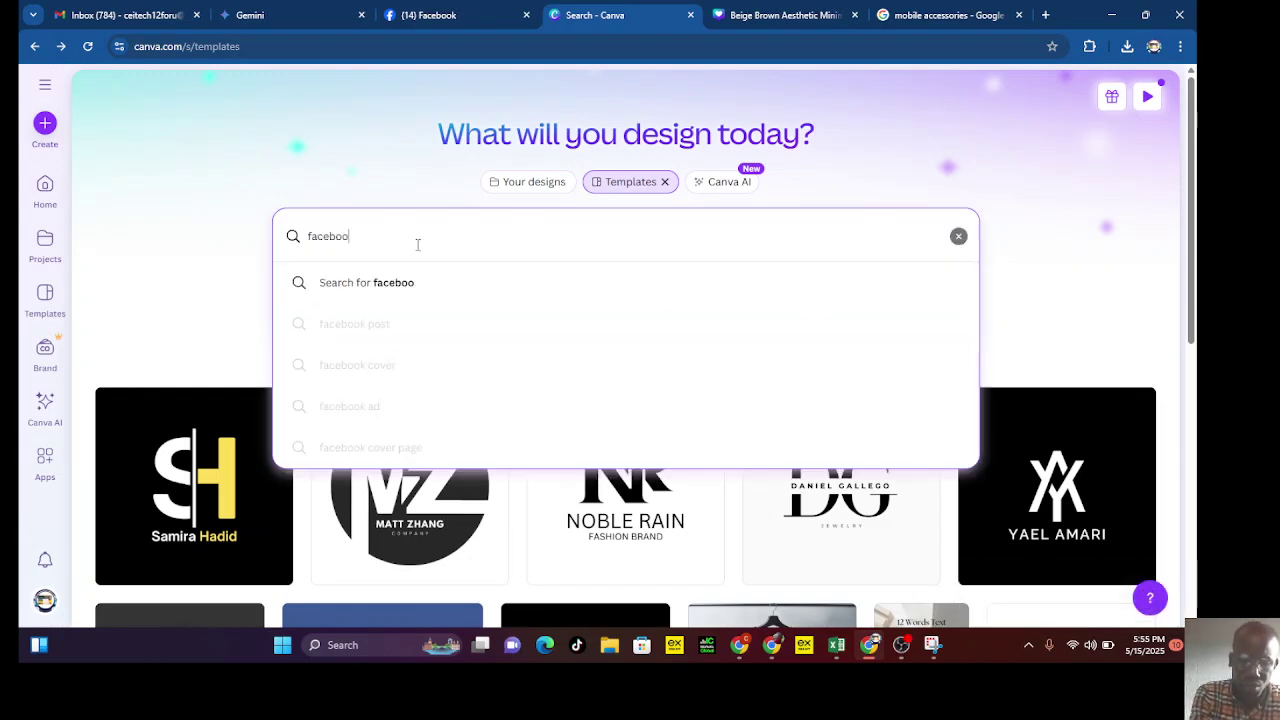
text(k vi)
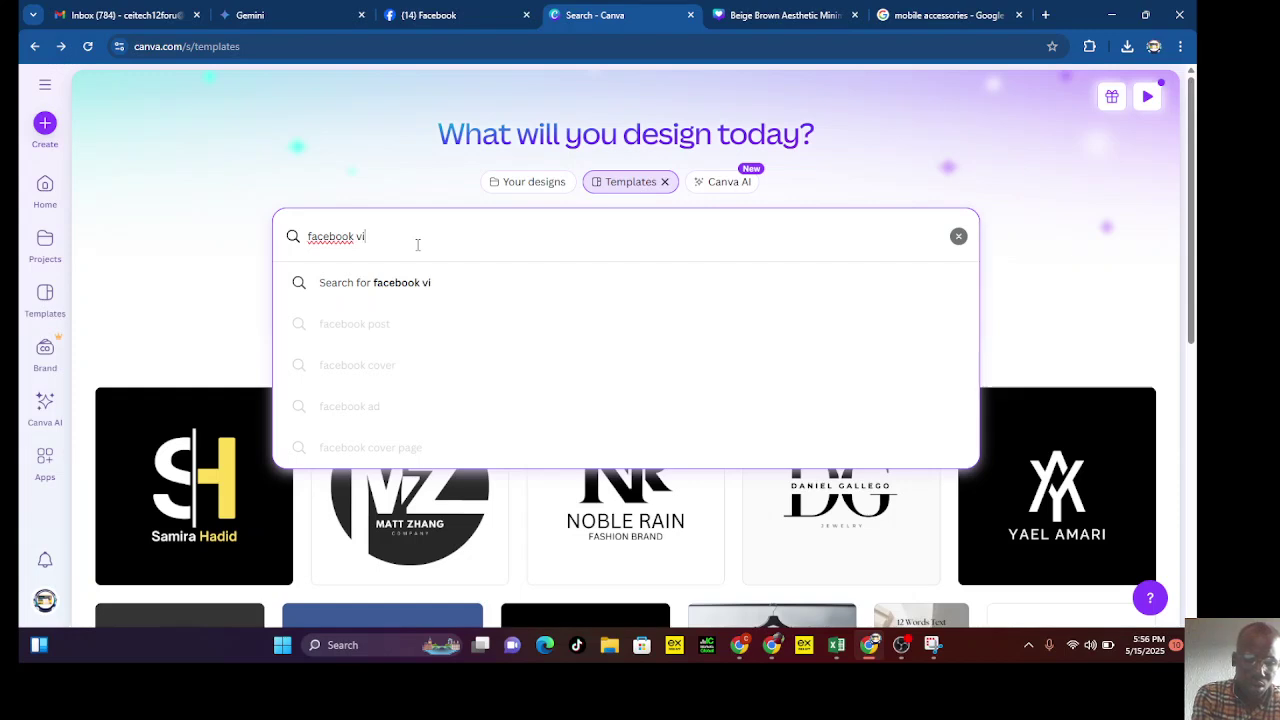
text(deos)
key(Return)
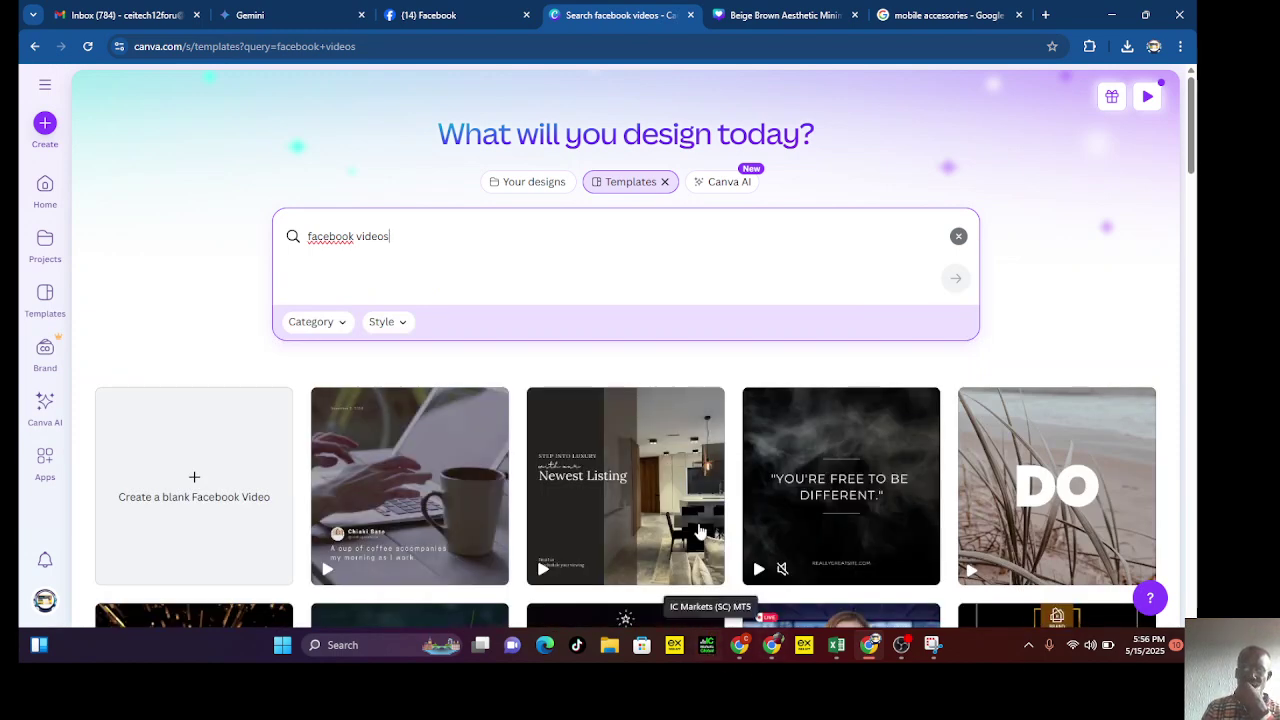
Choose the "Black and White Modern Play Your Favorite Song" Facebook video template and open it for customizing.
scroll(823, 350, down, 3)
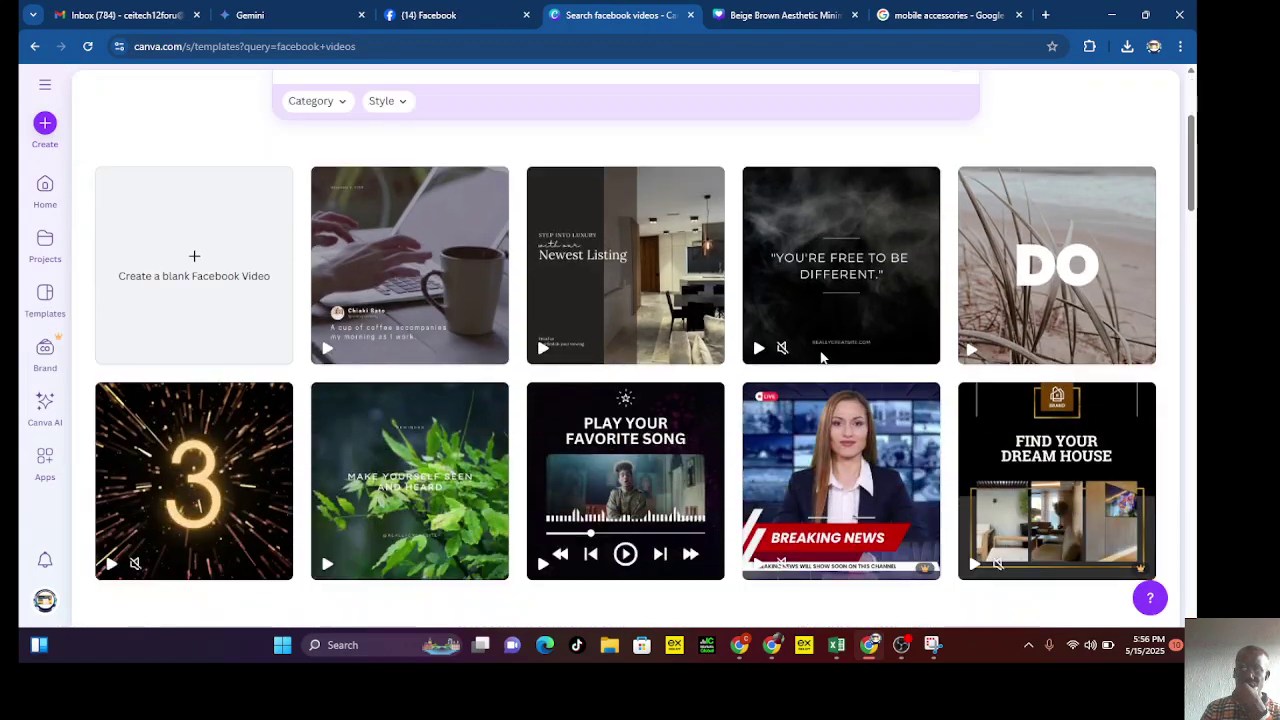
mouse_move(602, 488)
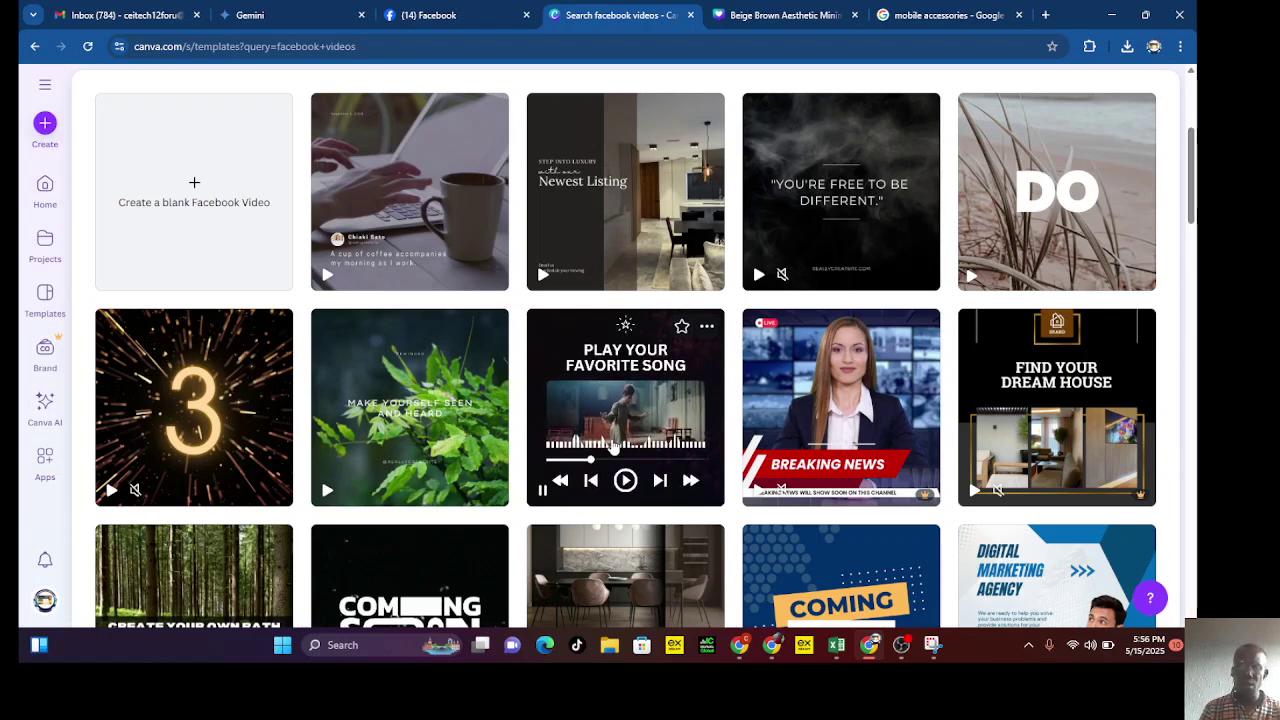
mouse_move(555, 345)
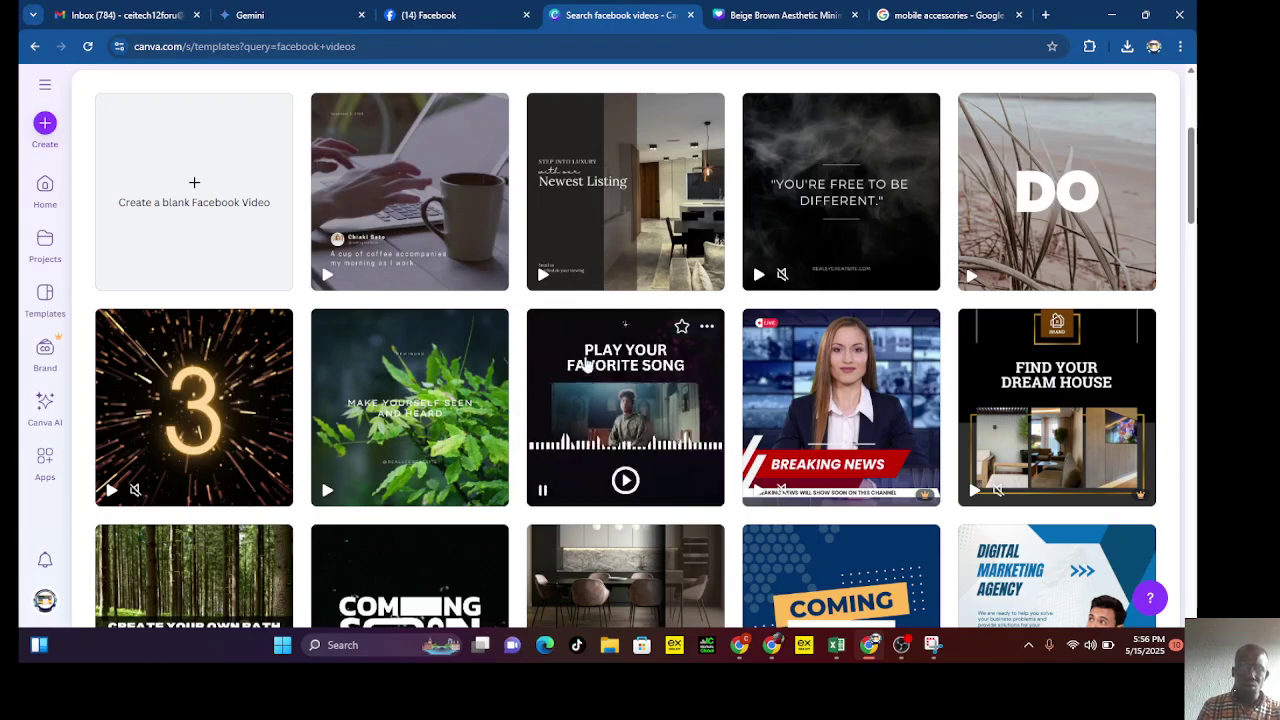
click(602, 399)
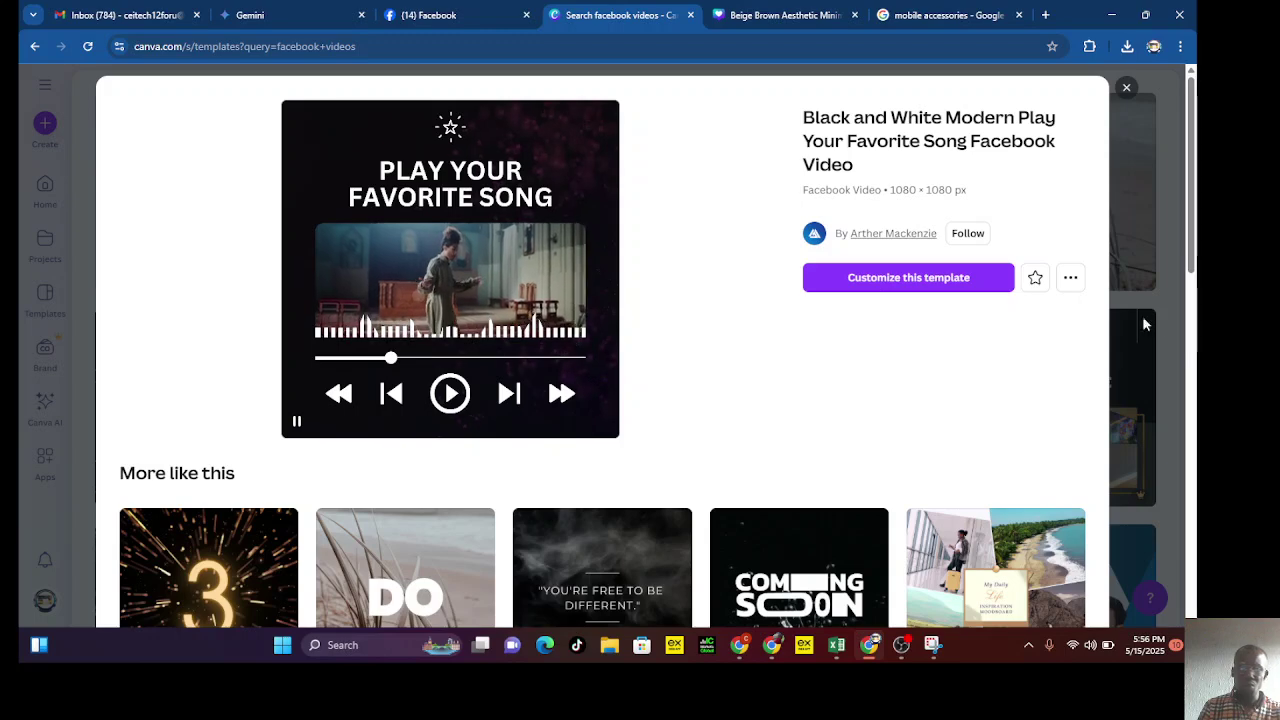
click(899, 280)
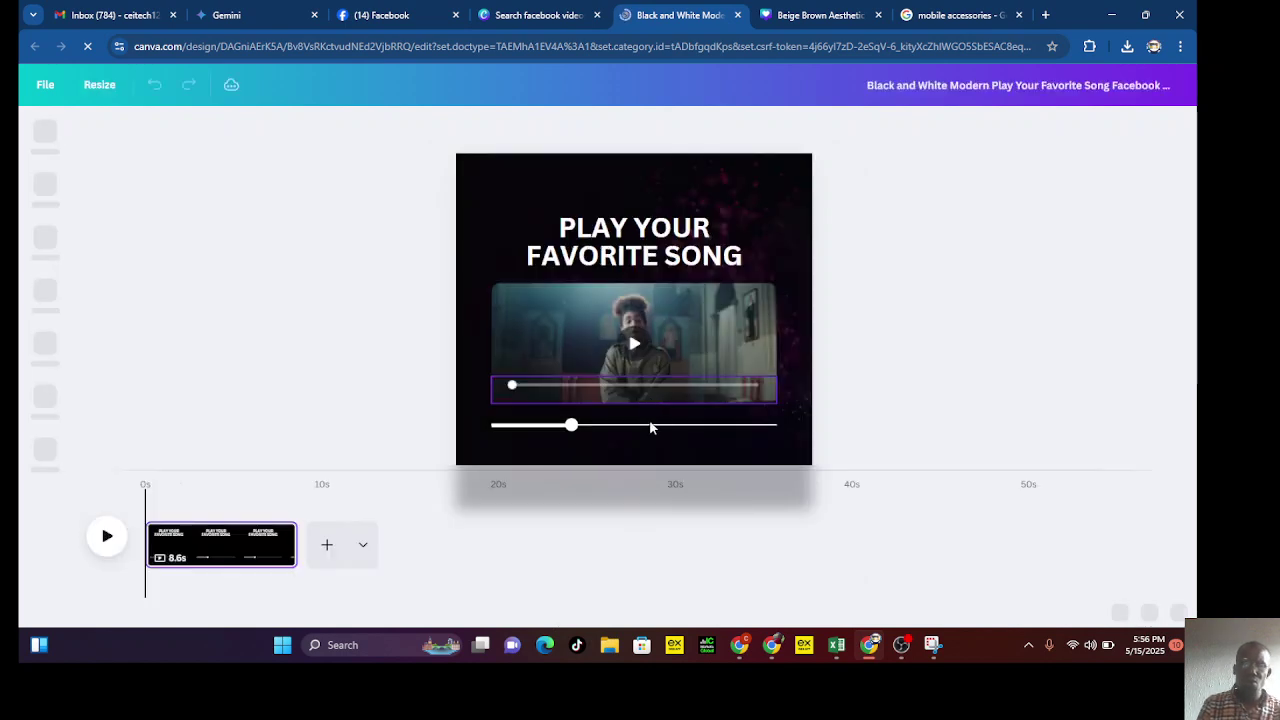
Play the song video template on its timeline and in the full preview, and return to the editor.
click(562, 360)
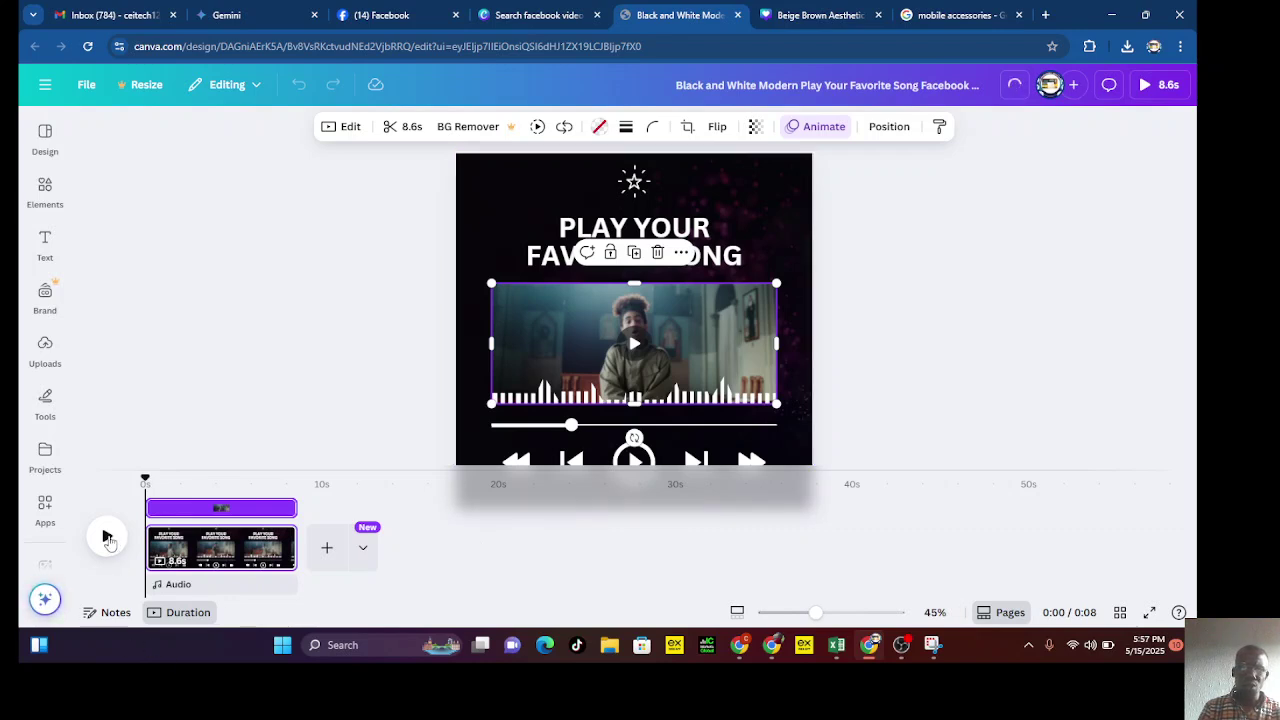
key(space)
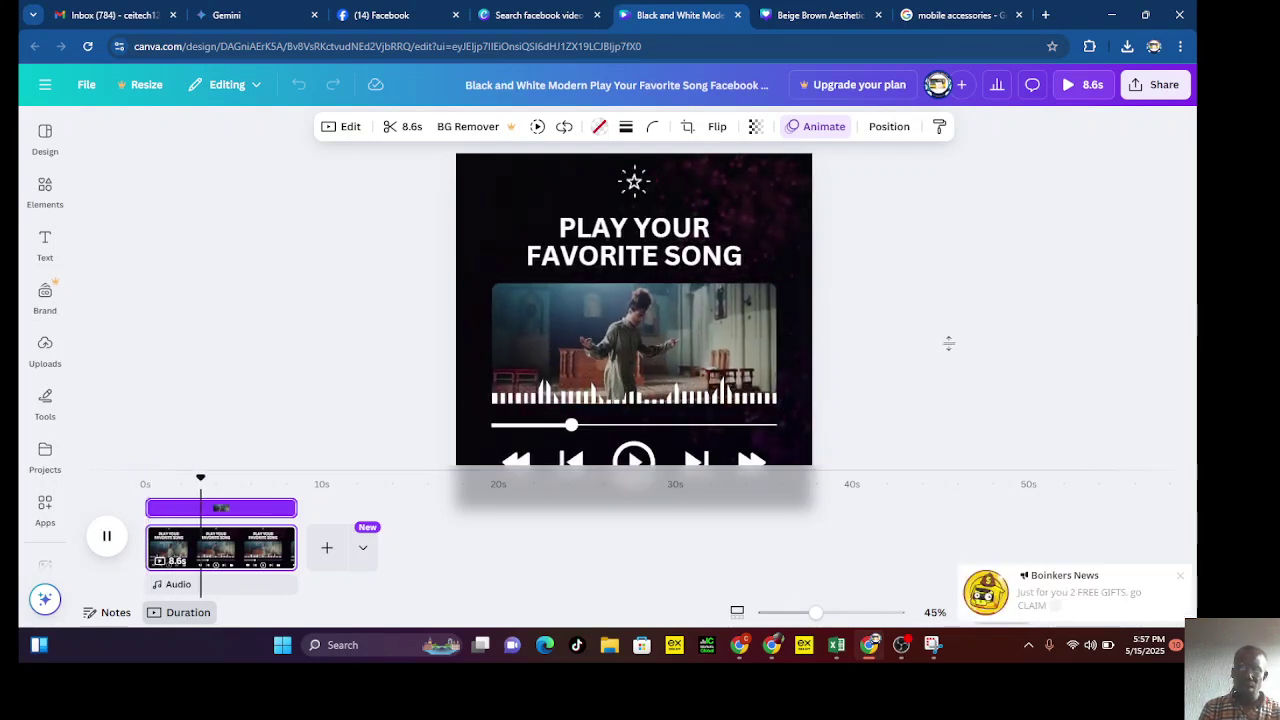
click(1085, 85)
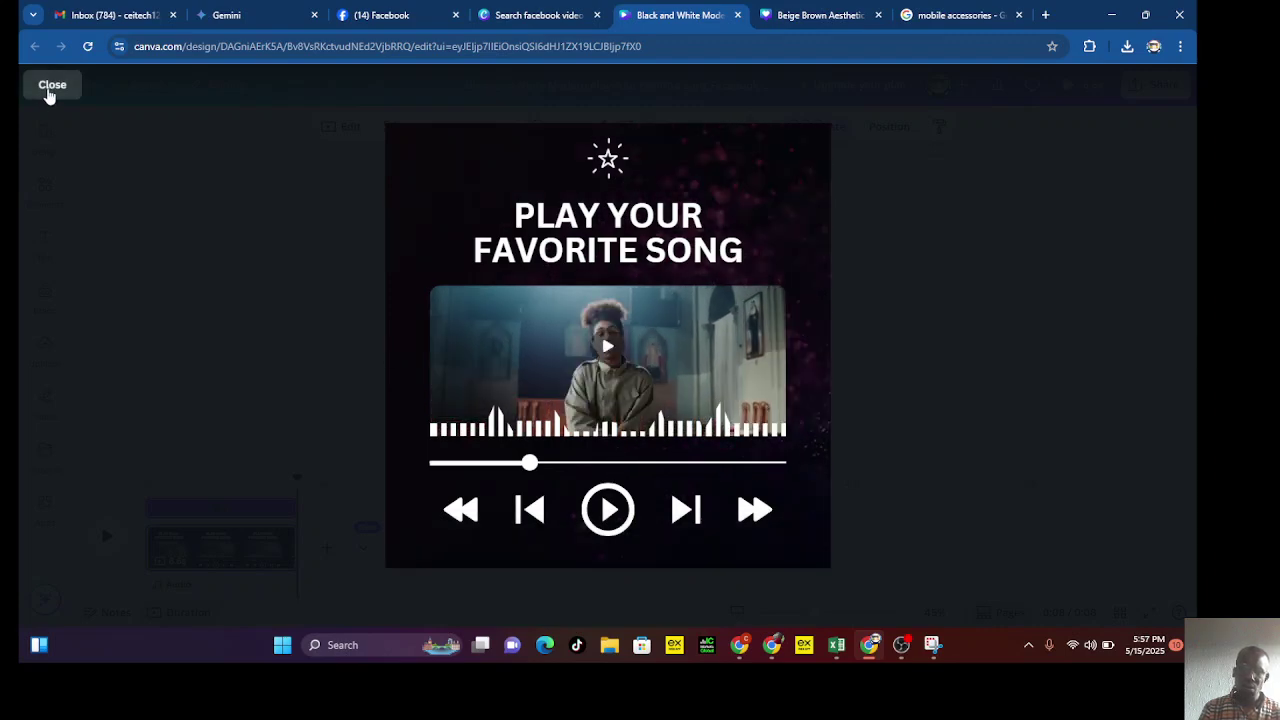
click(50, 88)
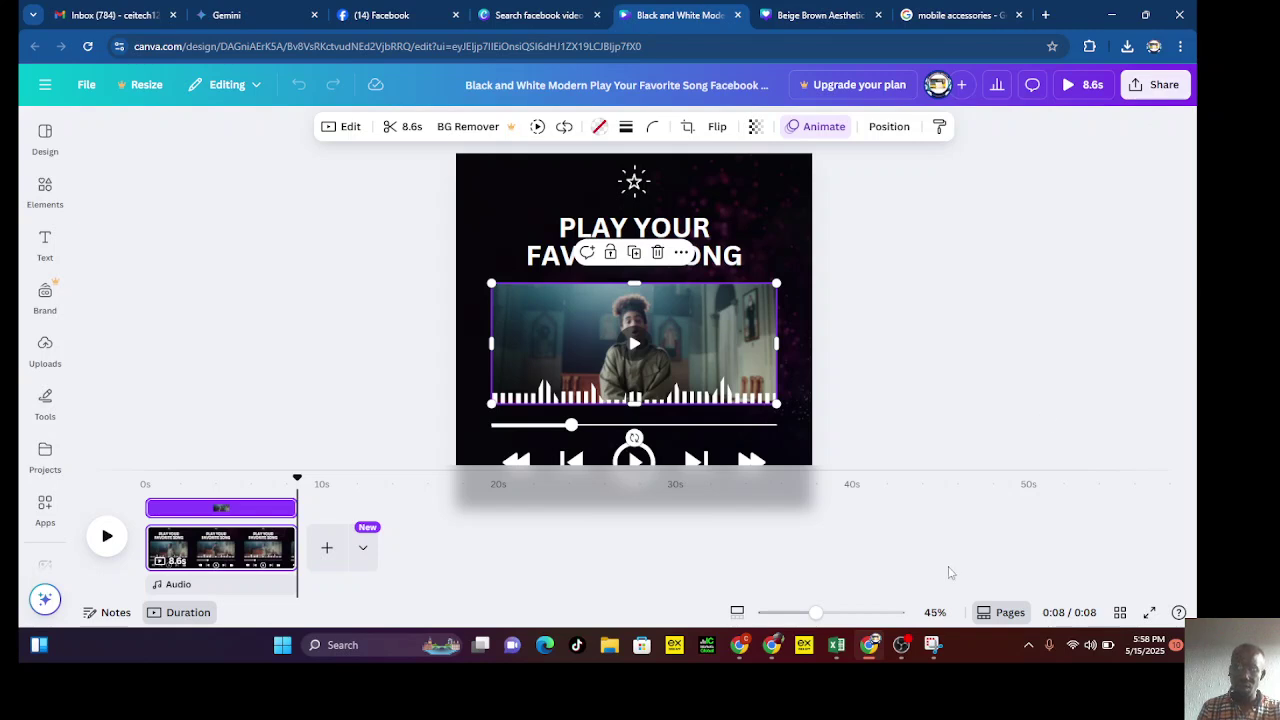
mouse_move(870, 643)
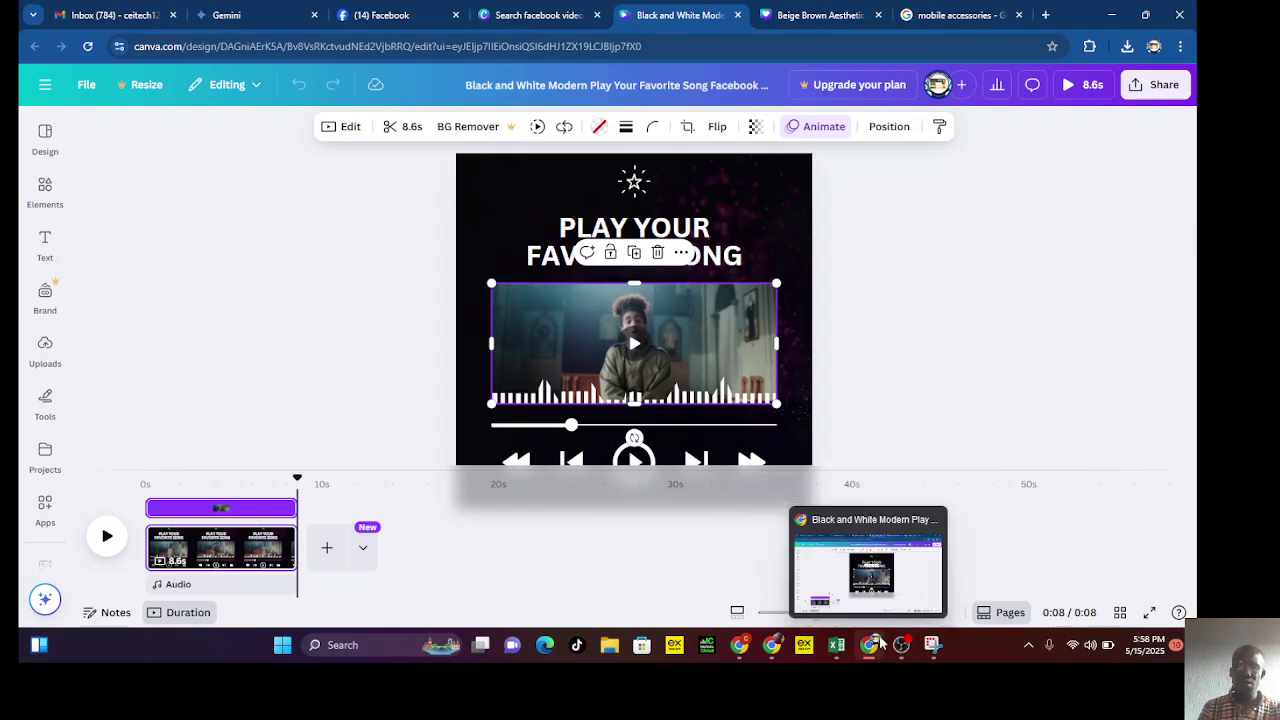